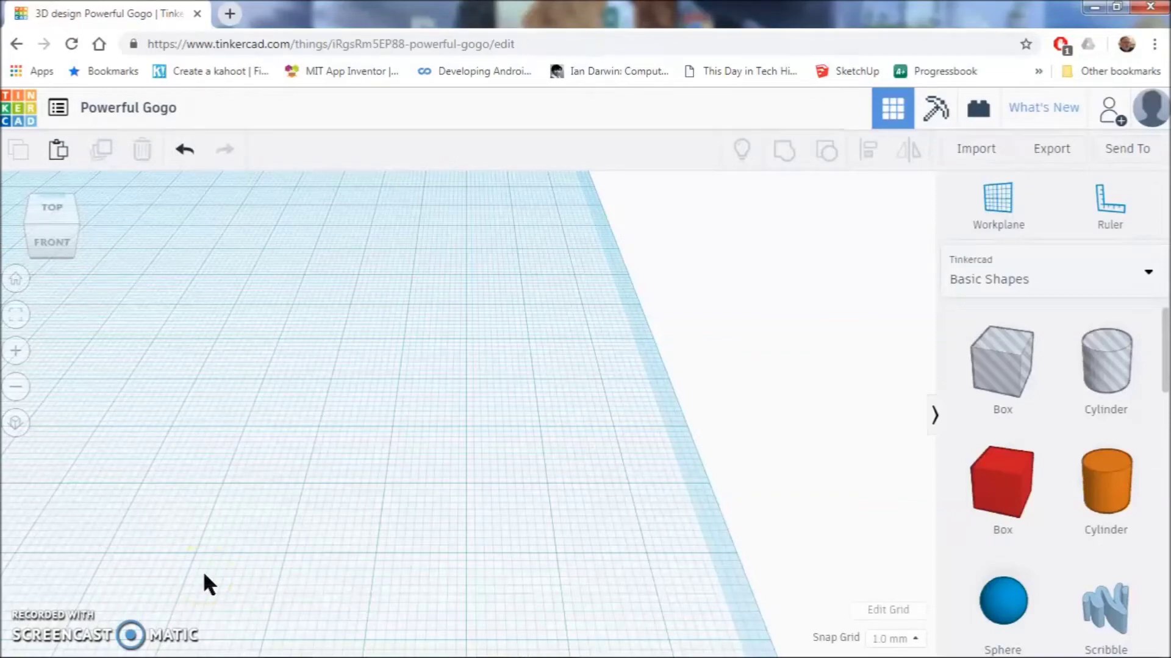
- Drop a red 20 × 20 × 20 Box onto the Powerful Gogo workplane and frame it in view
scroll(336, 543, down, 3)
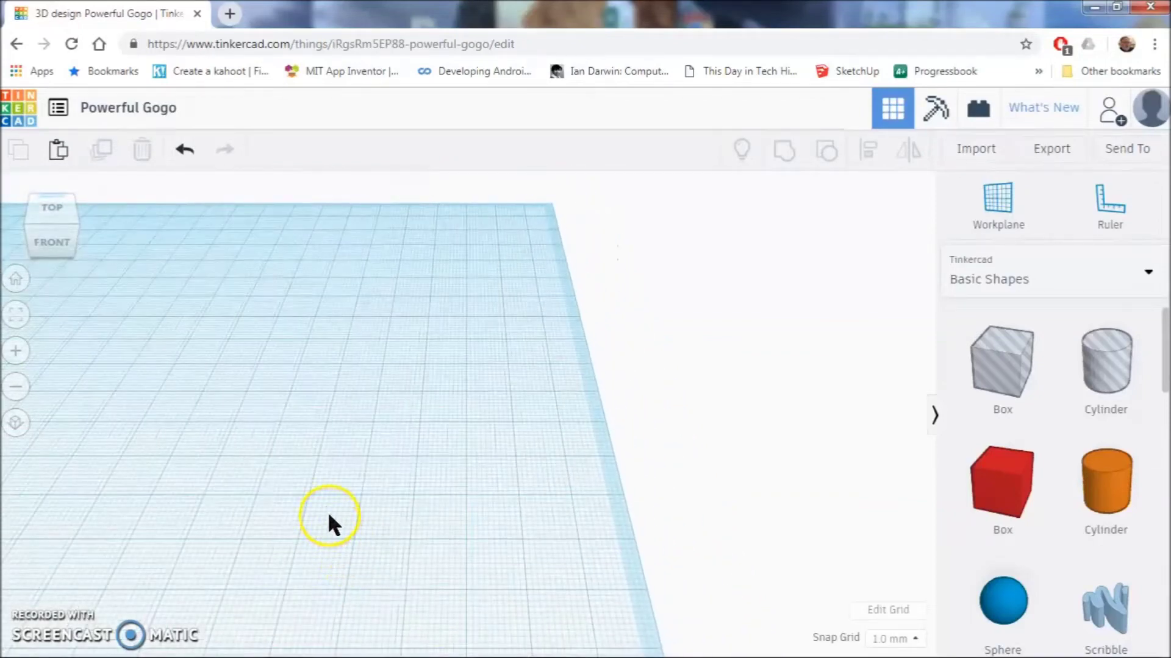
click(233, 508)
right_drag(233, 508, 599, 480)
scroll(596, 480, up, 3)
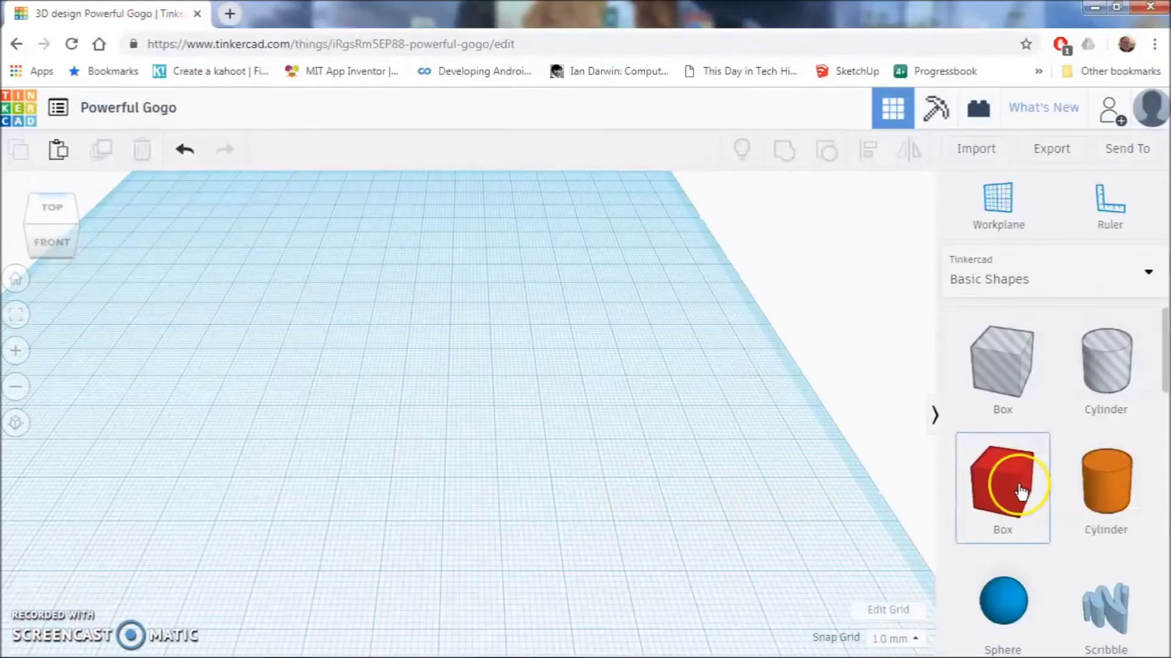
drag(1017, 489, 404, 410)
scroll(519, 438, up, 2)
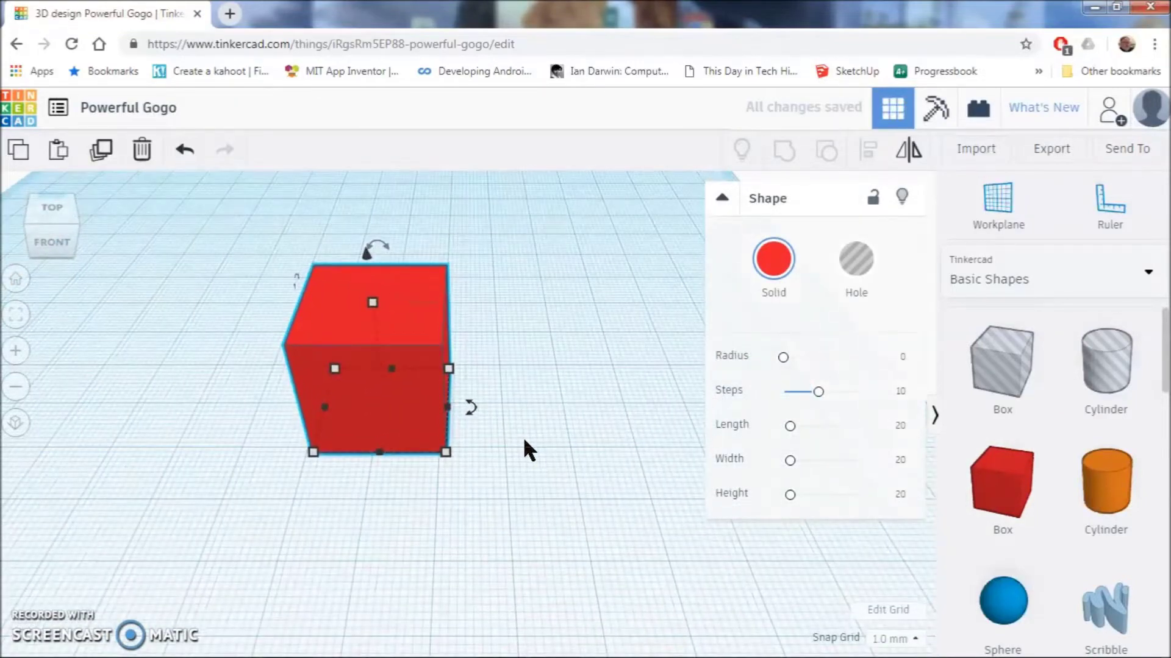
right_drag(521, 437, 511, 475)
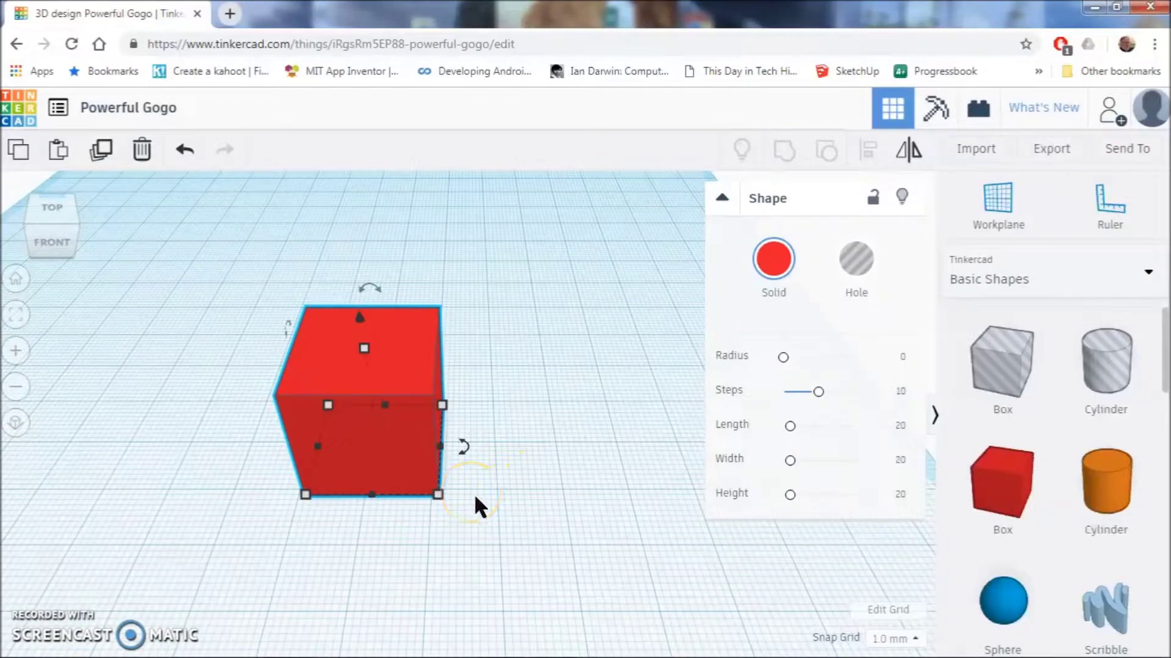
- Set the box length to 69.85
mouse_move(439, 494)
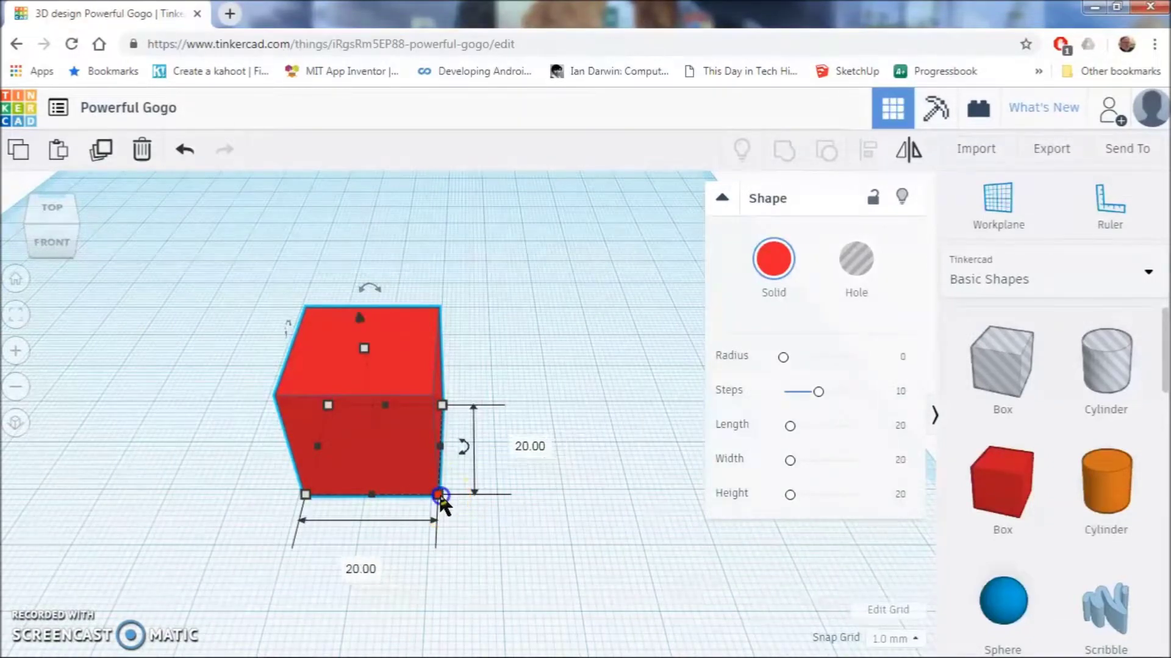
click(362, 569)
text(69.85)
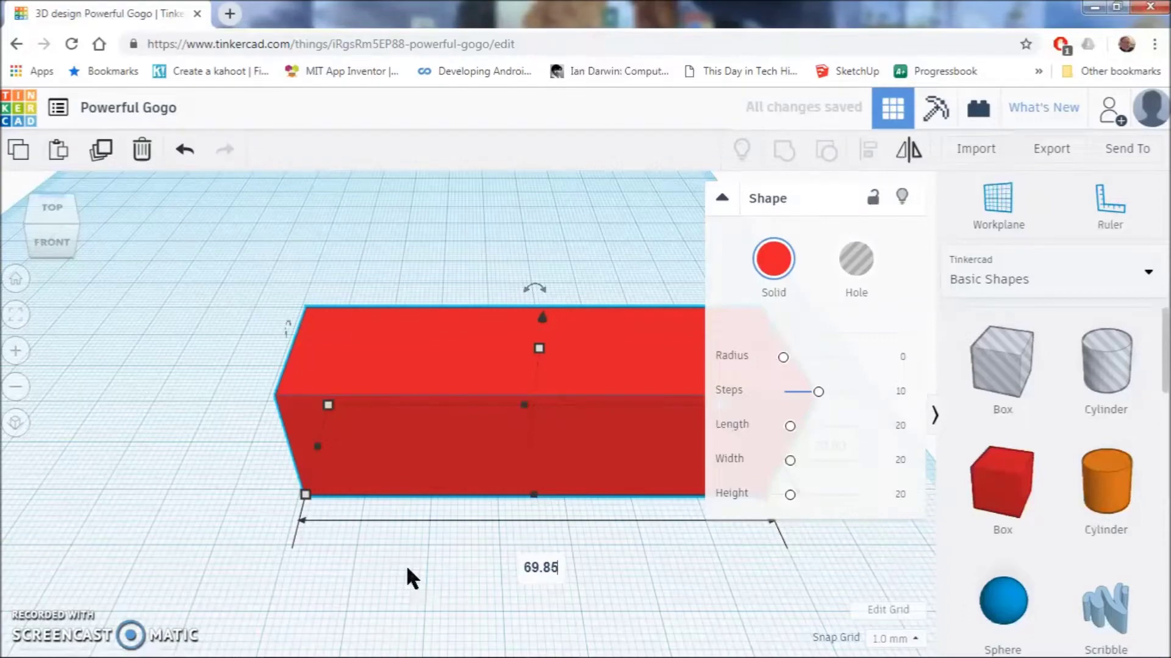
key(Return)
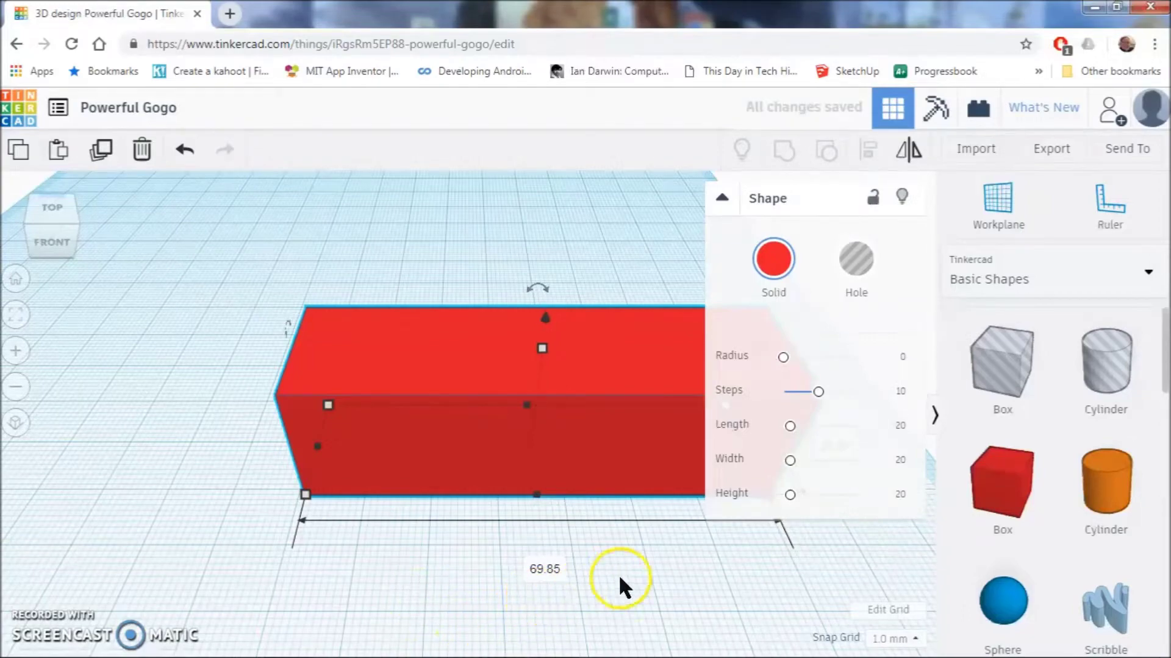
right_drag(666, 537, 437, 544)
drag(542, 476, 546, 481)
- Set the box width to 31.75
click(625, 451)
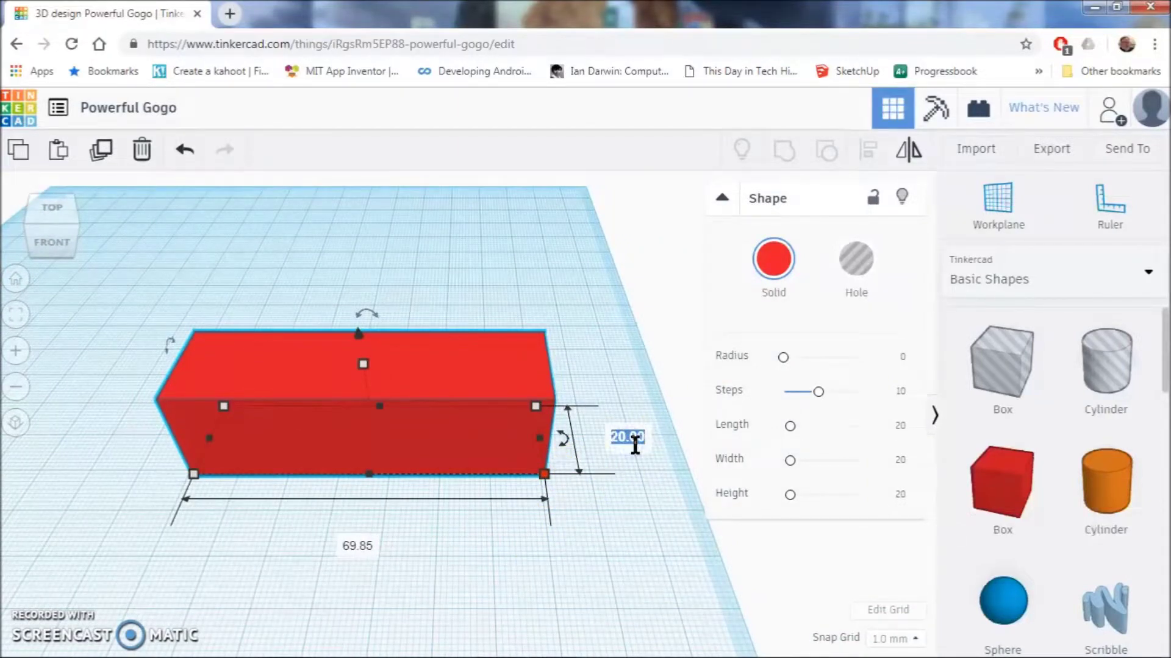
key(BackSpace)
text(31.75)
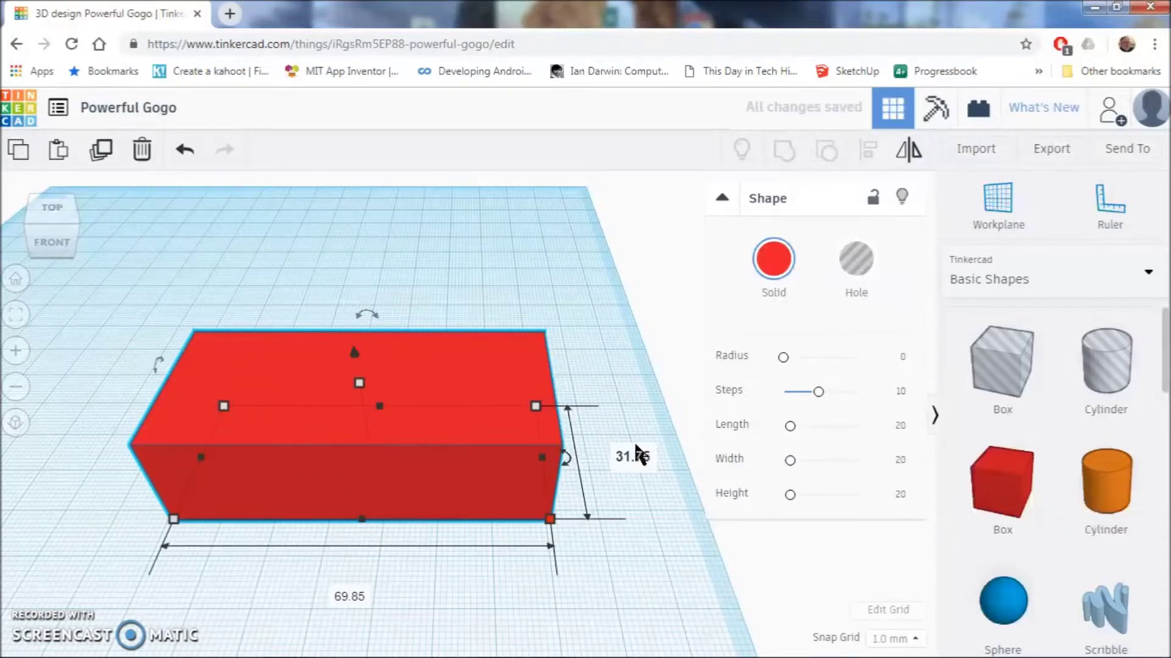
click(197, 583)
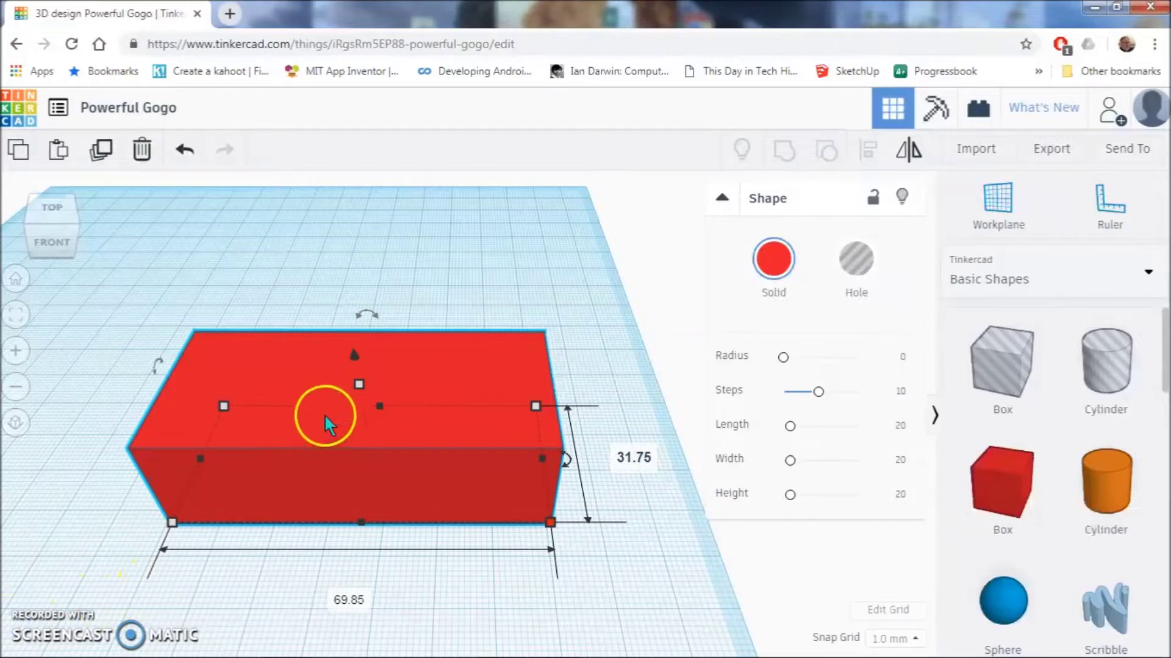
click(356, 407)
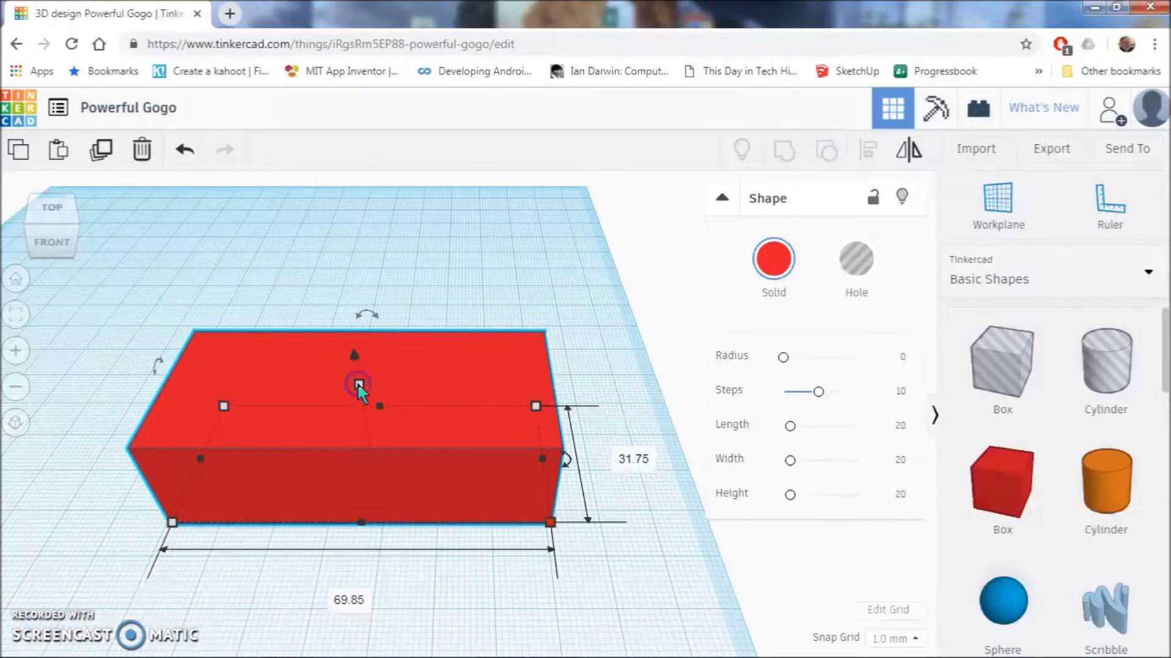
- Set the box height to 4 mm, leaving a flat red plate
mouse_move(359, 386)
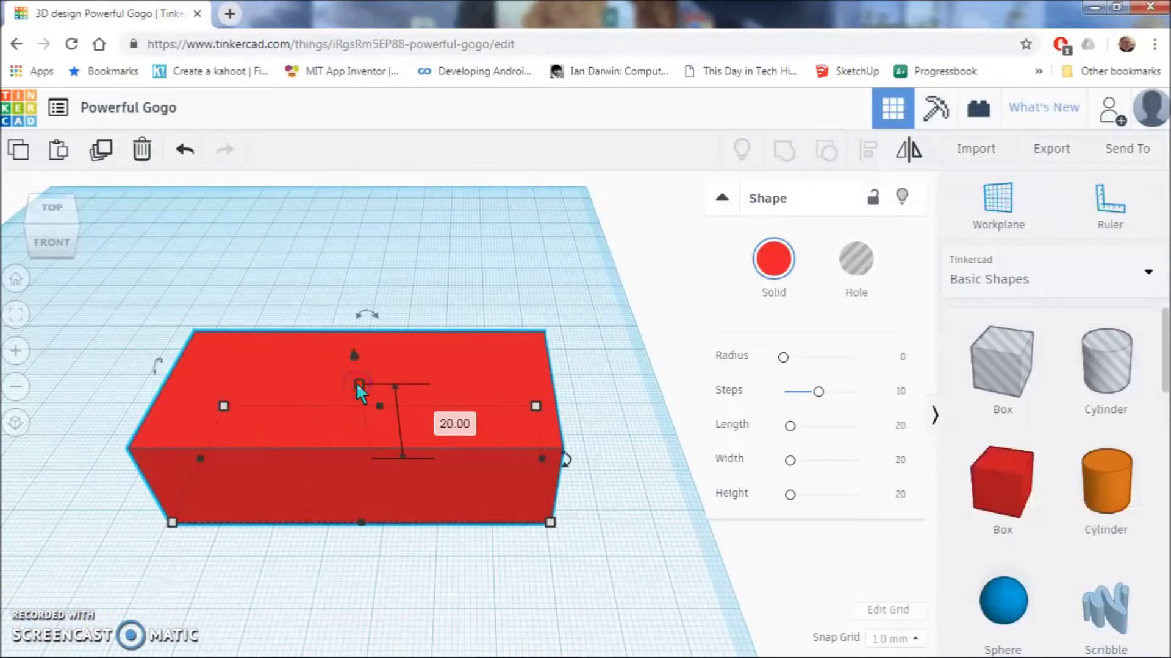
click(462, 427)
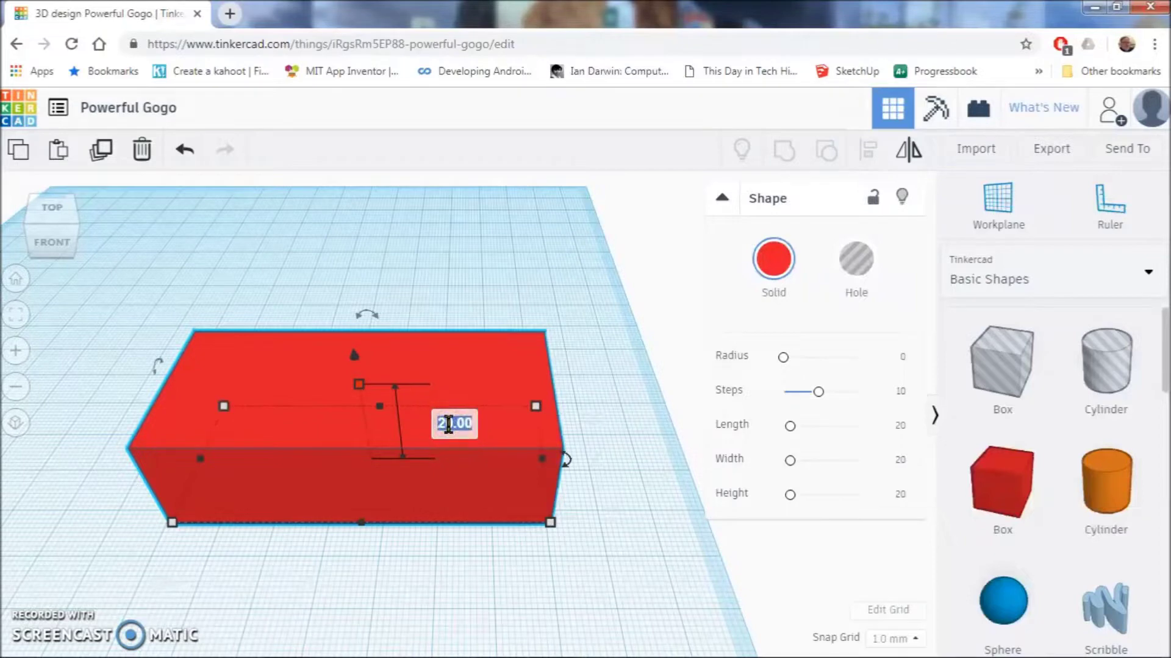
text(4)
key(Return)
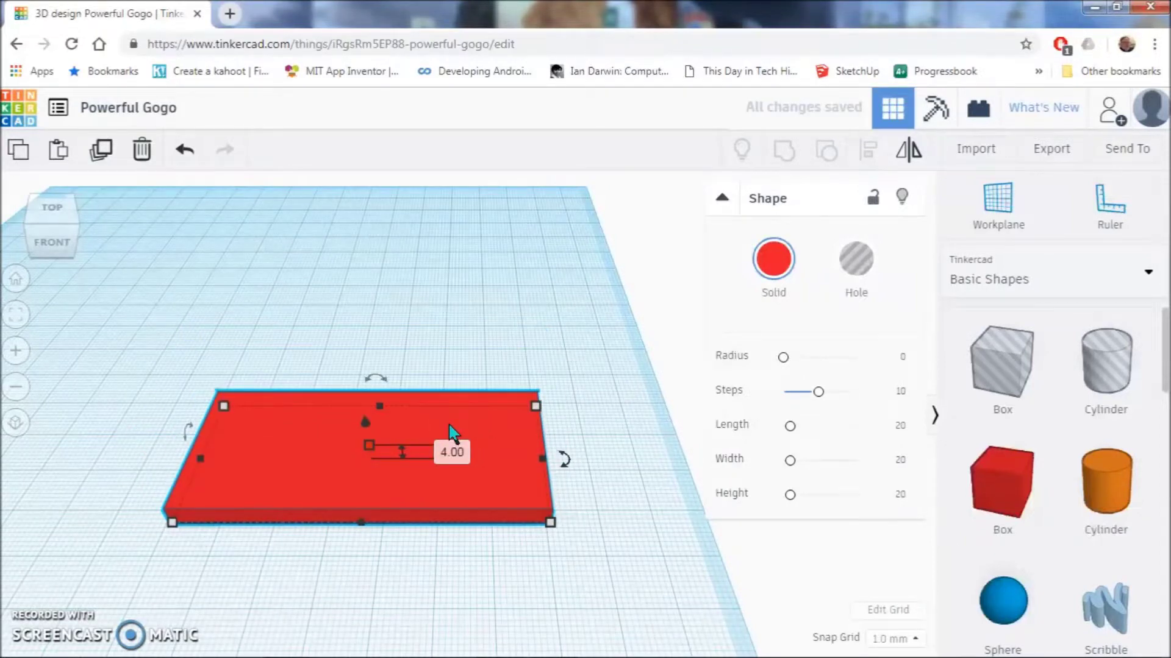
click(314, 459)
click(191, 477)
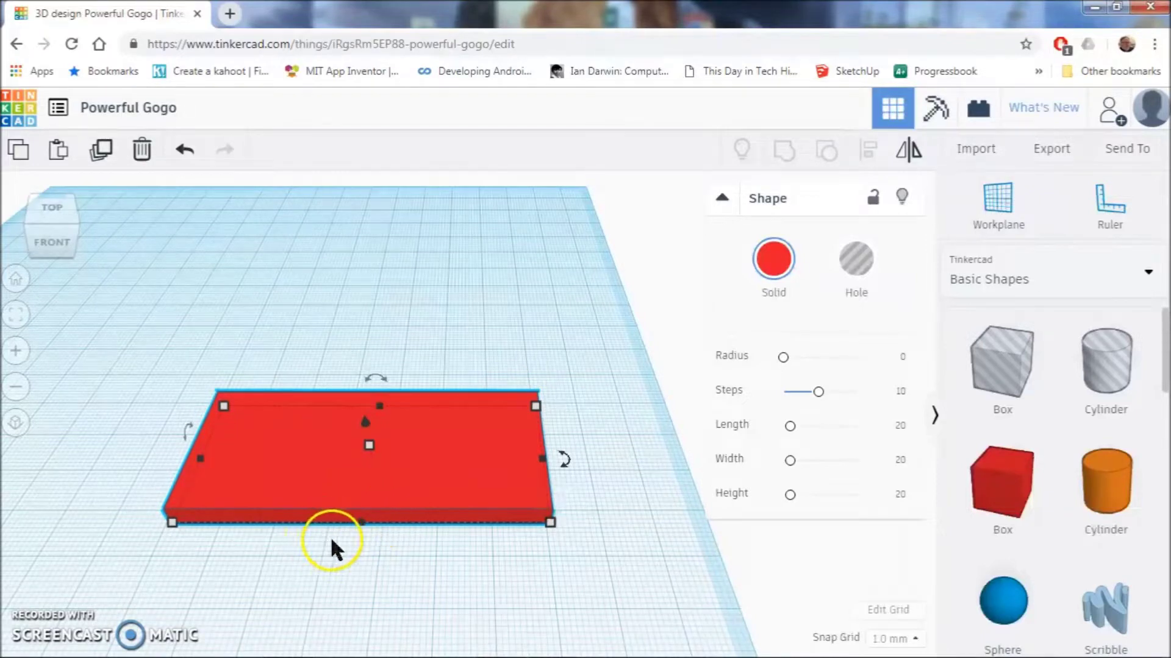
- Round the plate's corners with a radius of 3.1 and 10 steps
right_drag(397, 554, 413, 482)
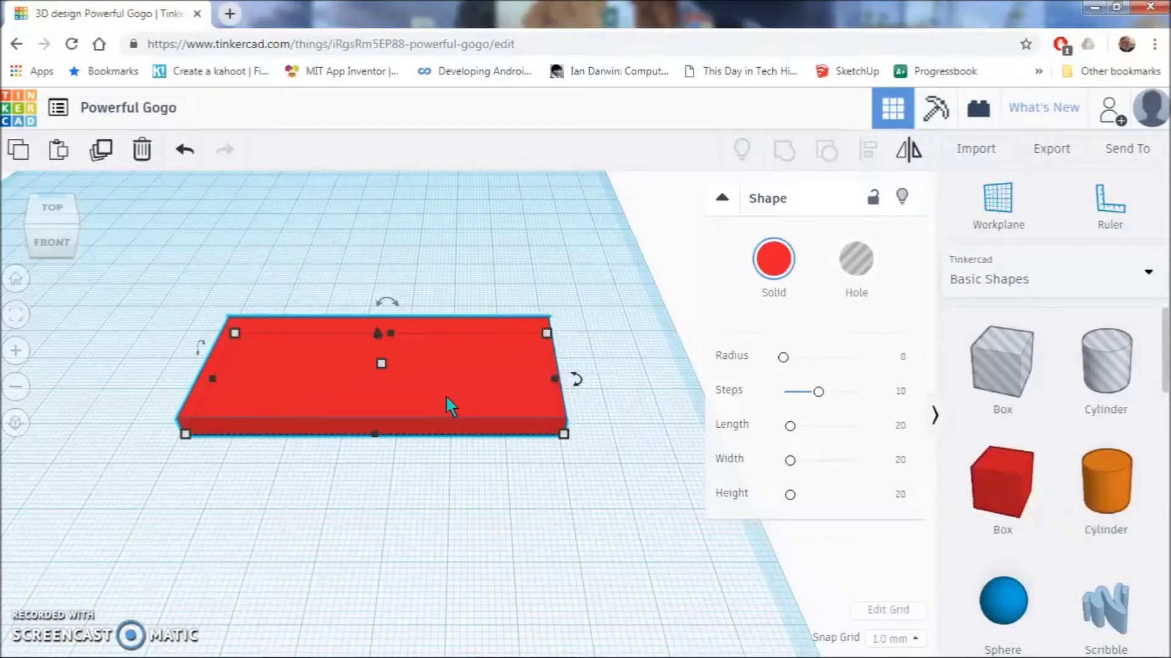
click(723, 198)
click(725, 197)
mouse_move(783, 360)
mouse_down()
mouse_move(842, 361)
mouse_move(796, 365)
mouse_up()
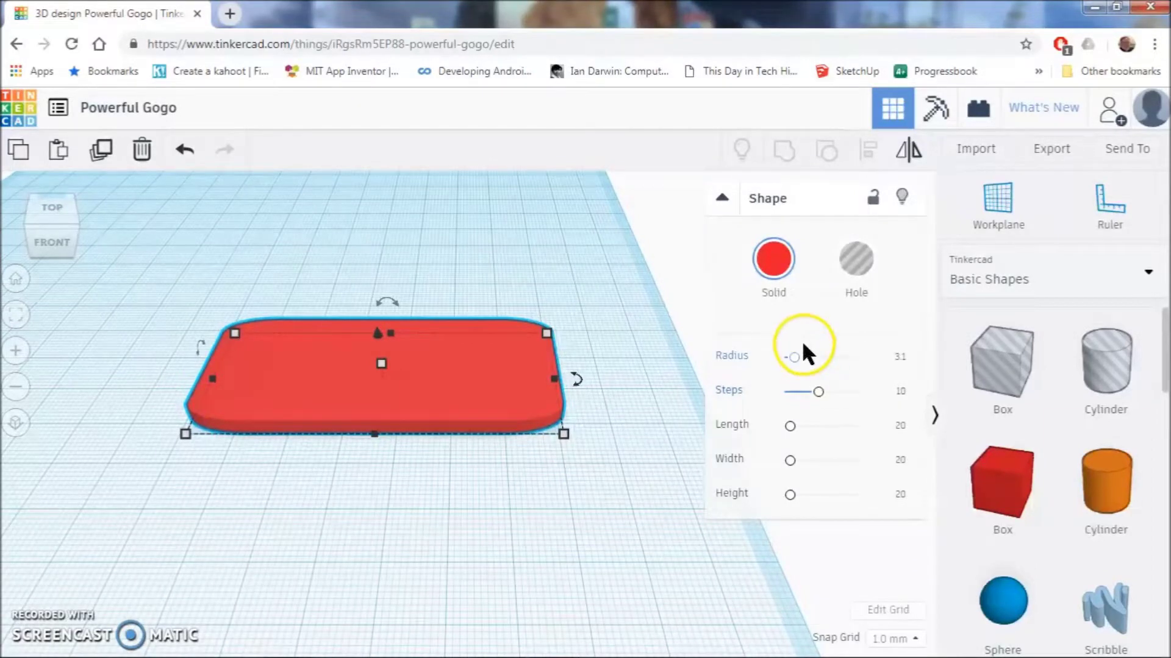
click(722, 198)
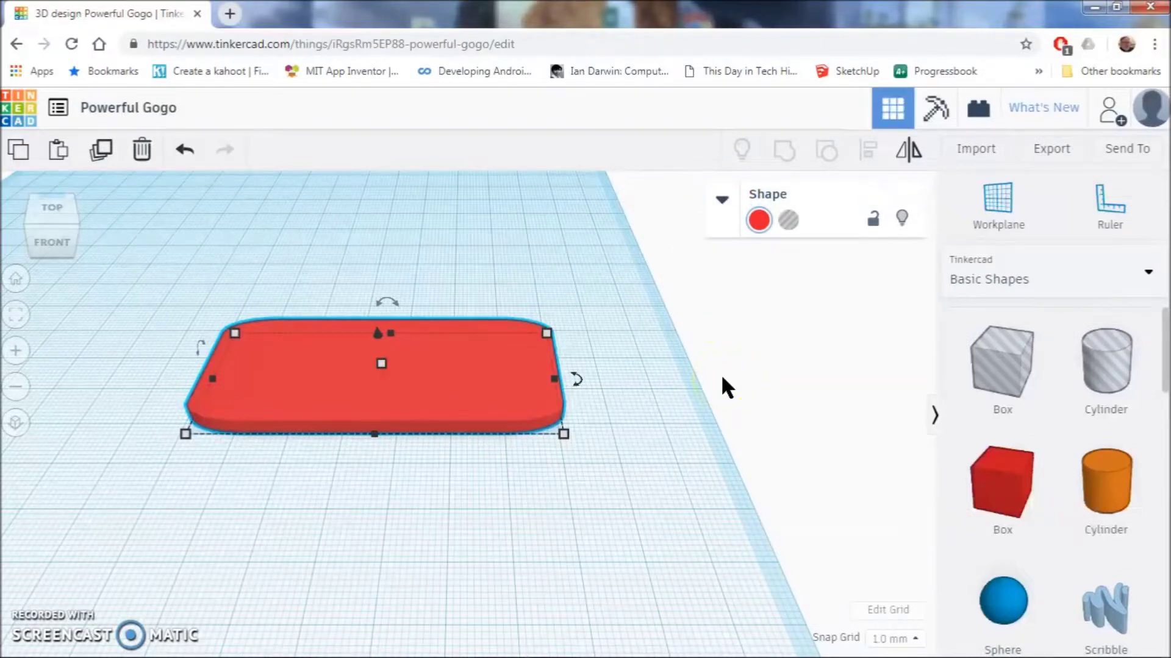
- Place a Text shape in front of the red plate and color it yellow
scroll(1027, 482, down, 3)
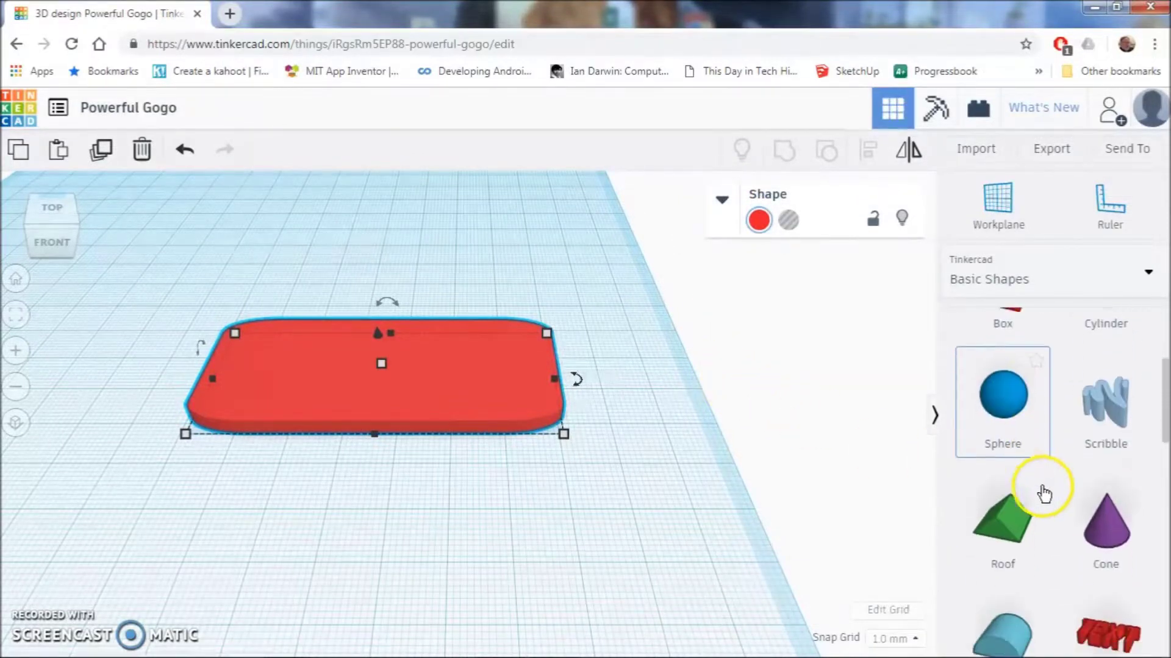
scroll(1044, 493, down, 3)
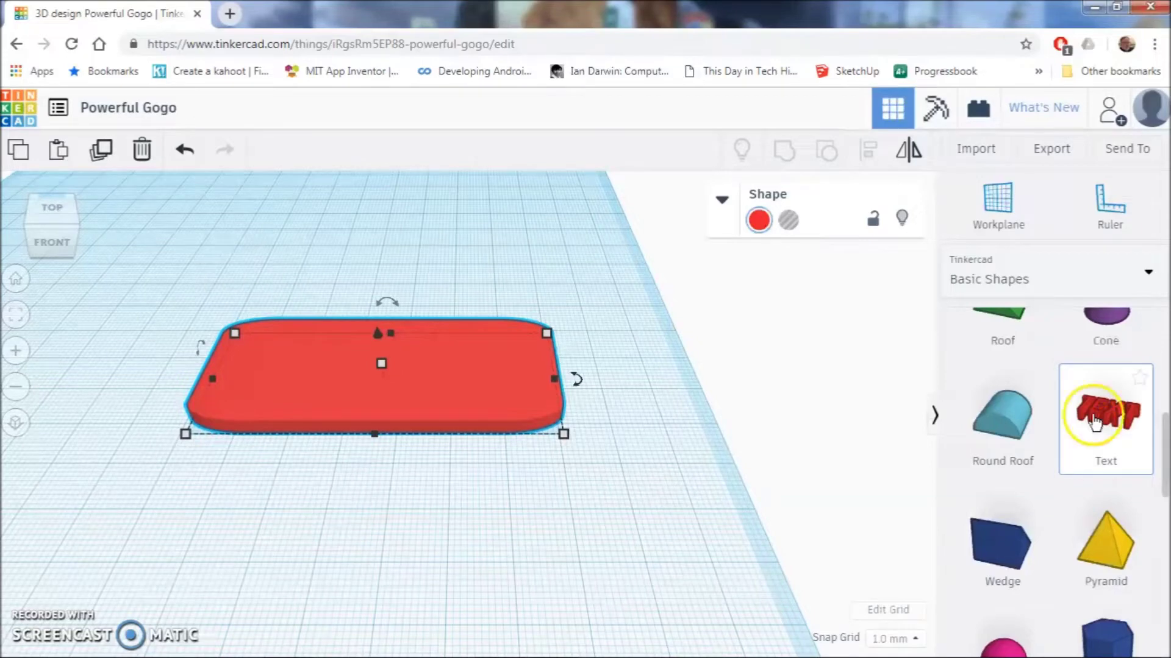
drag(1107, 420, 398, 482)
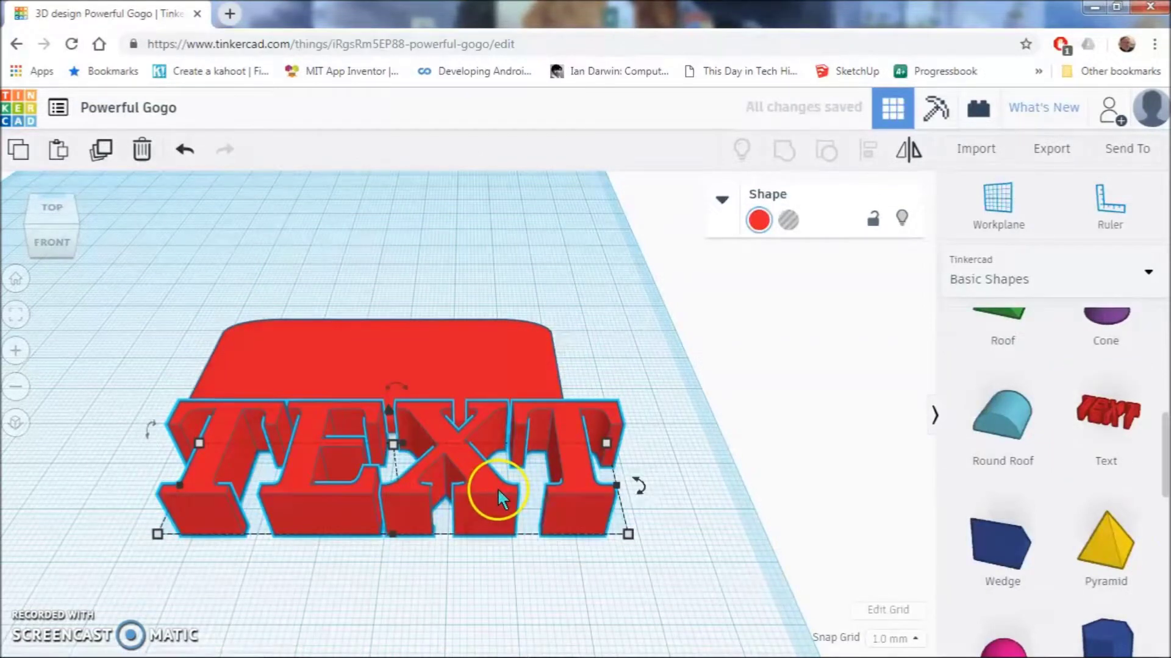
click(759, 220)
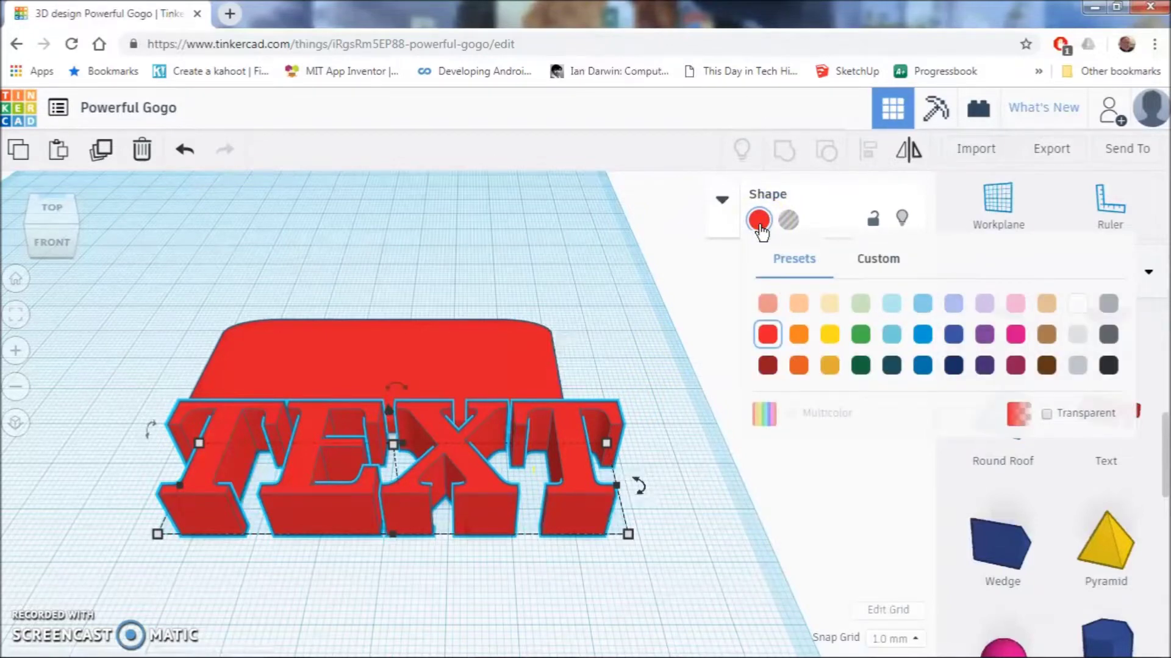
click(829, 334)
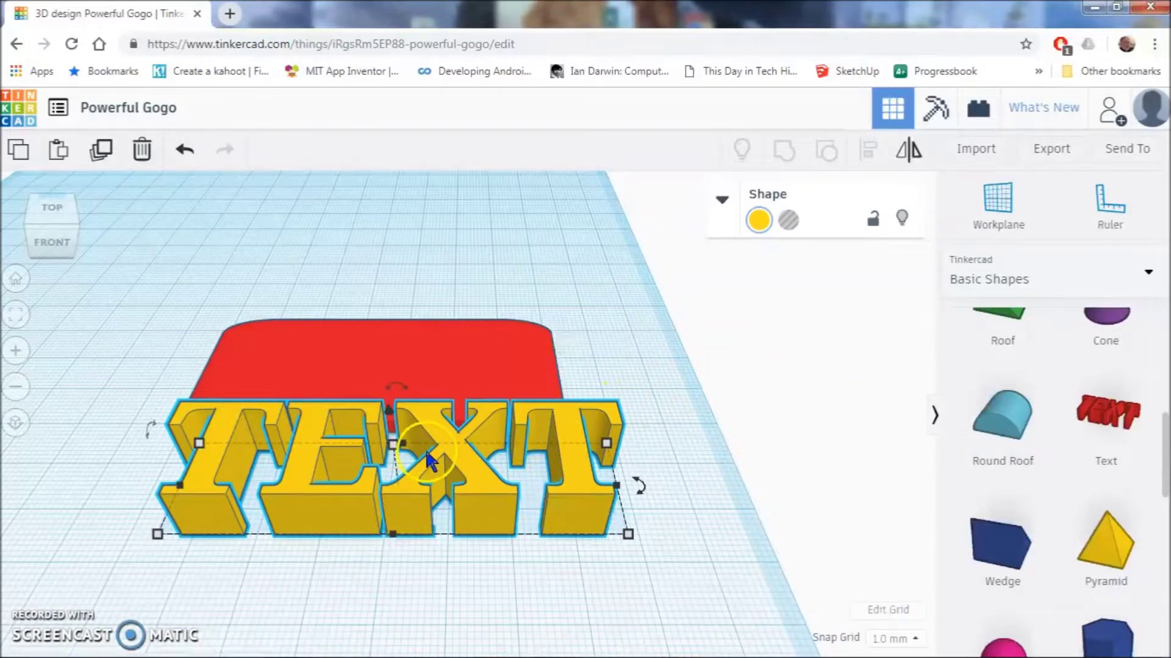
- Set the yellow TEXT shape's height to 3 mm
click(393, 447)
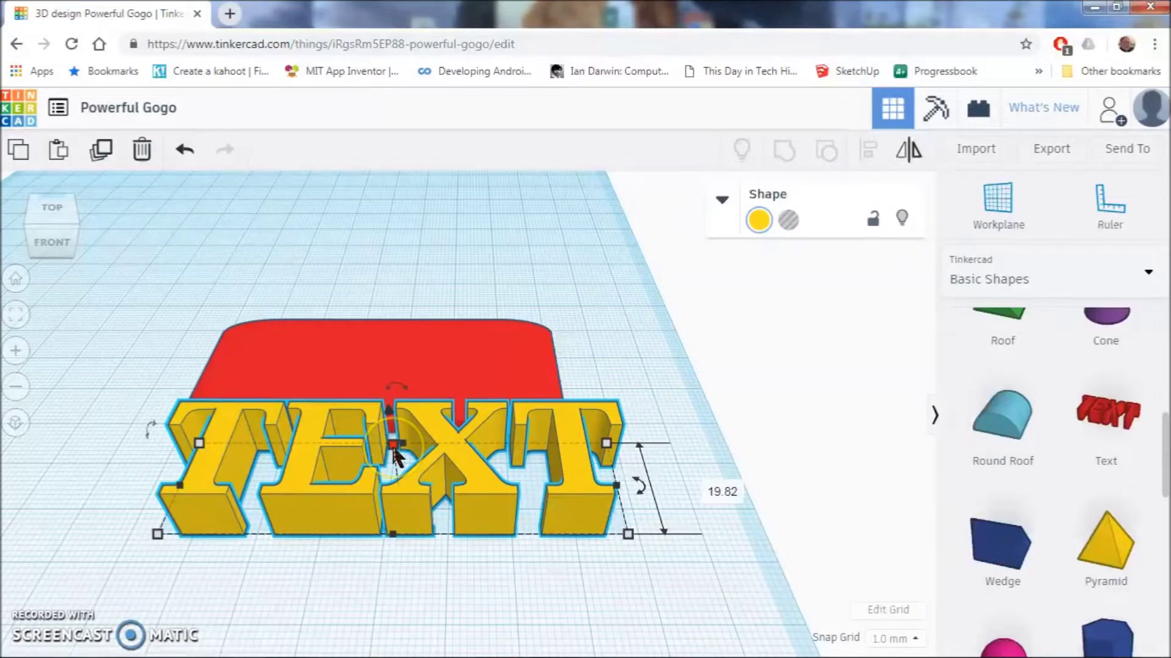
drag(395, 456, 395, 455)
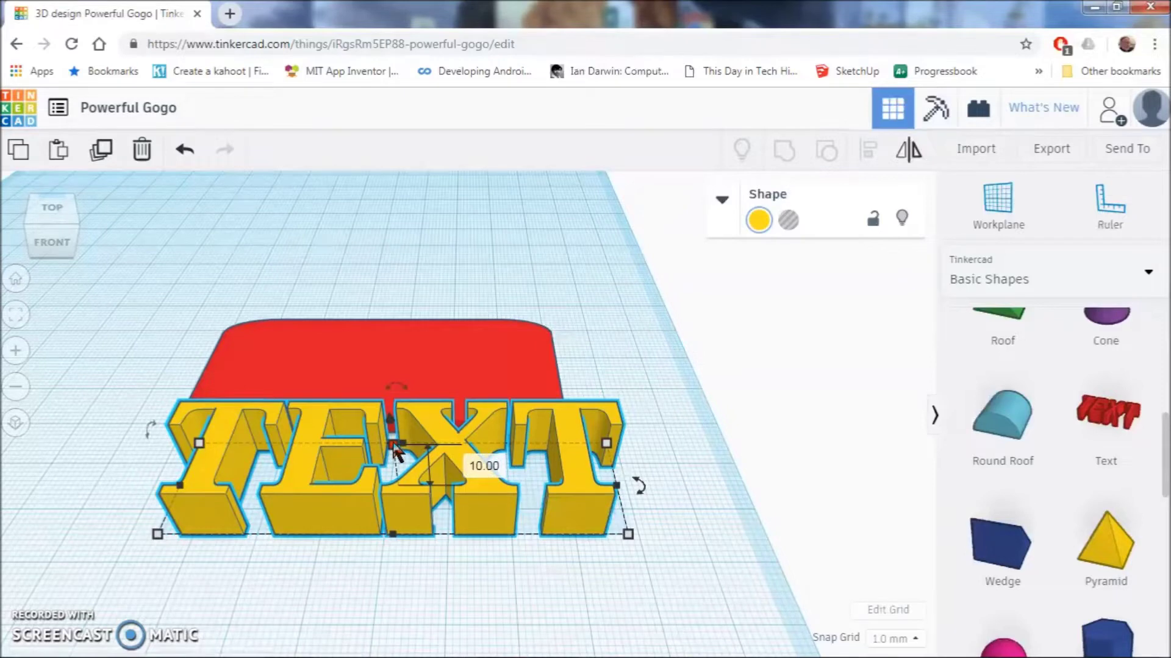
click(485, 468)
text(3)
key(Return)
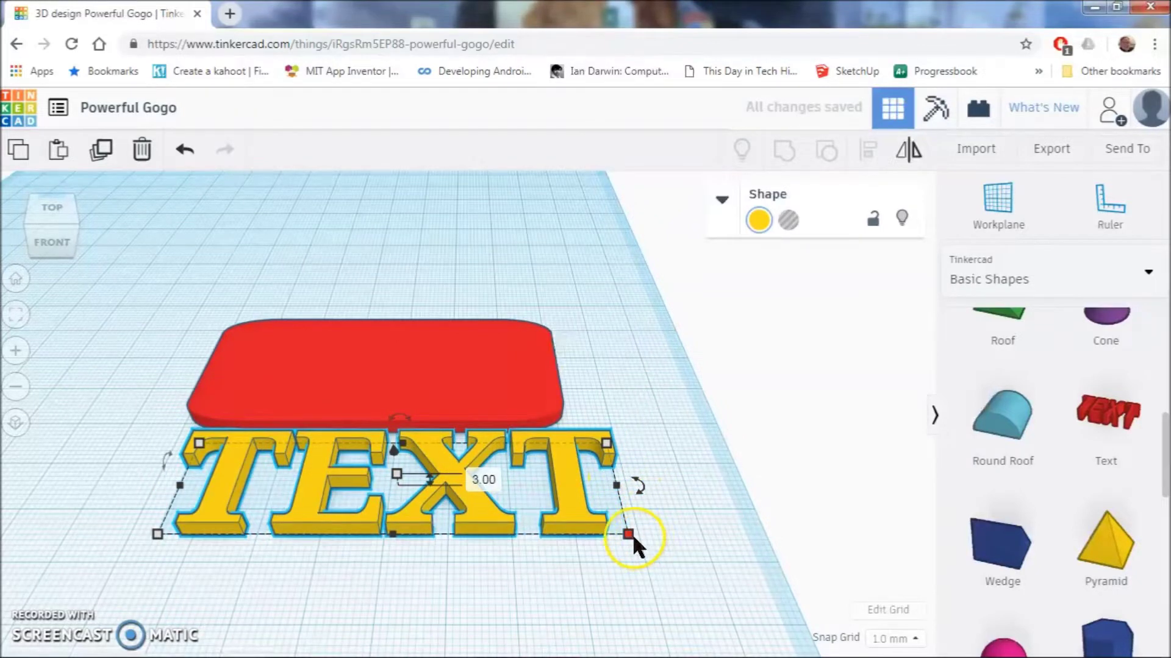
- Scale the TEXT shape down and move it against the plate's front edge
drag(631, 534, 446, 479)
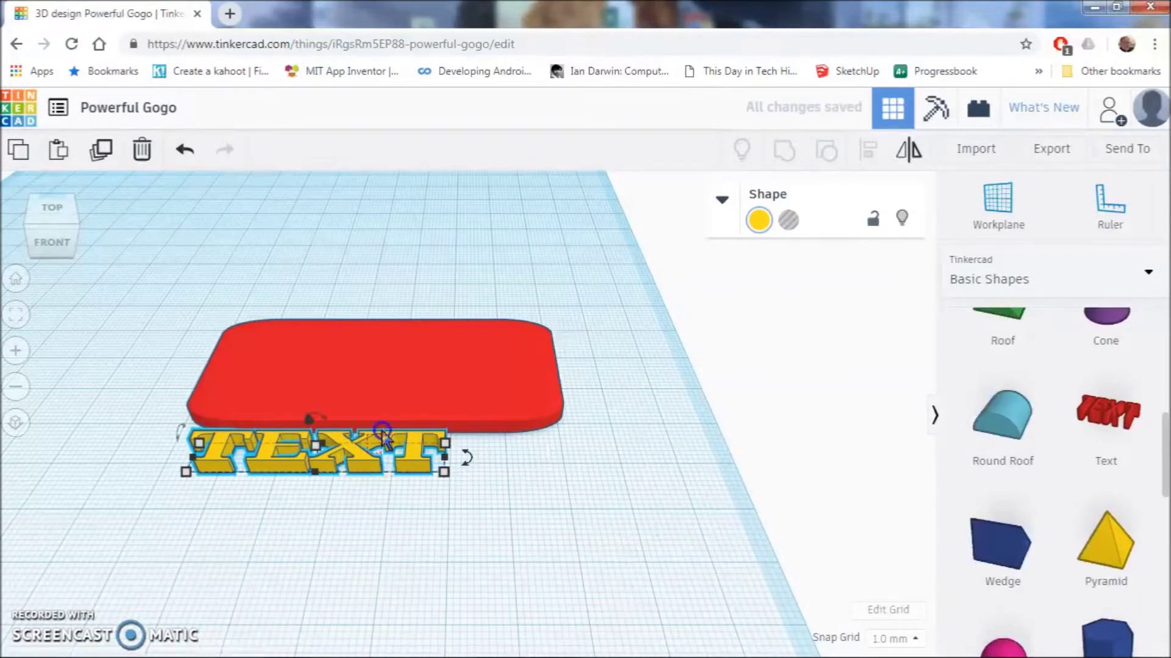
drag(384, 451, 409, 473)
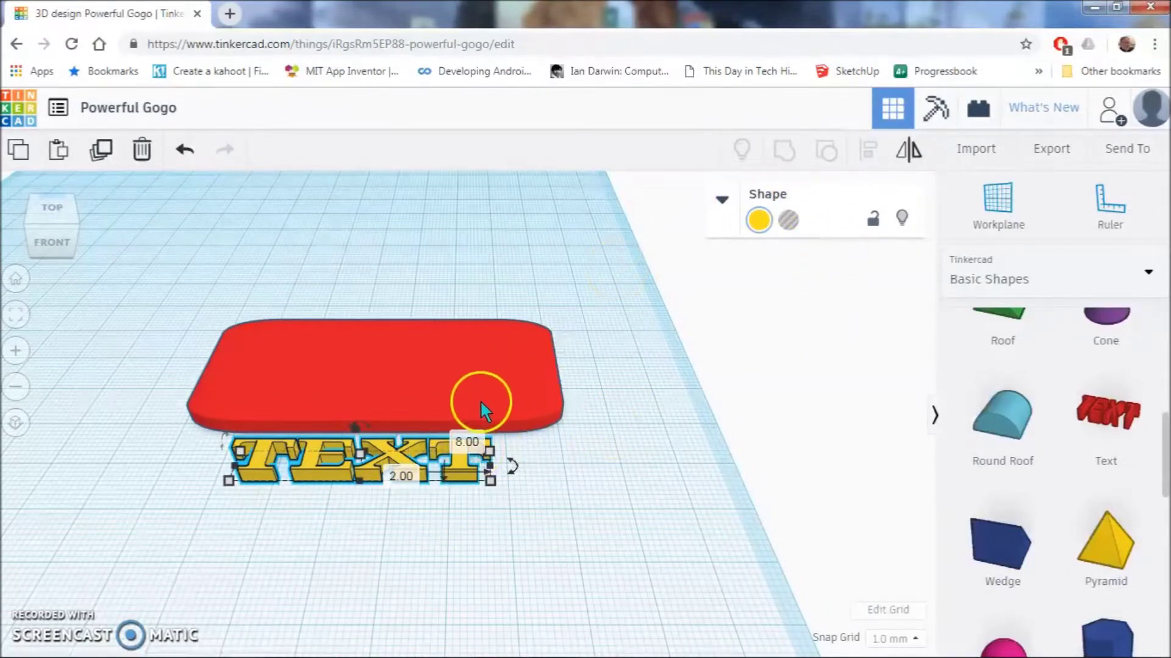
click(721, 200)
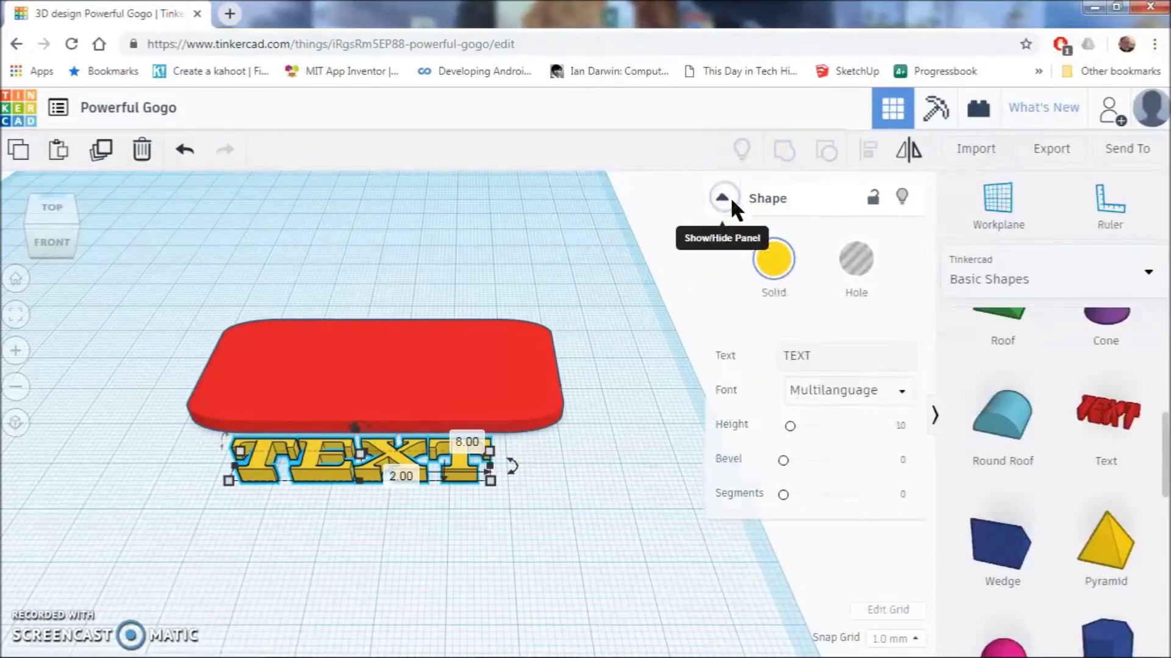
- Replace the placeholder wording TEXT with the person's first name
click(840, 356)
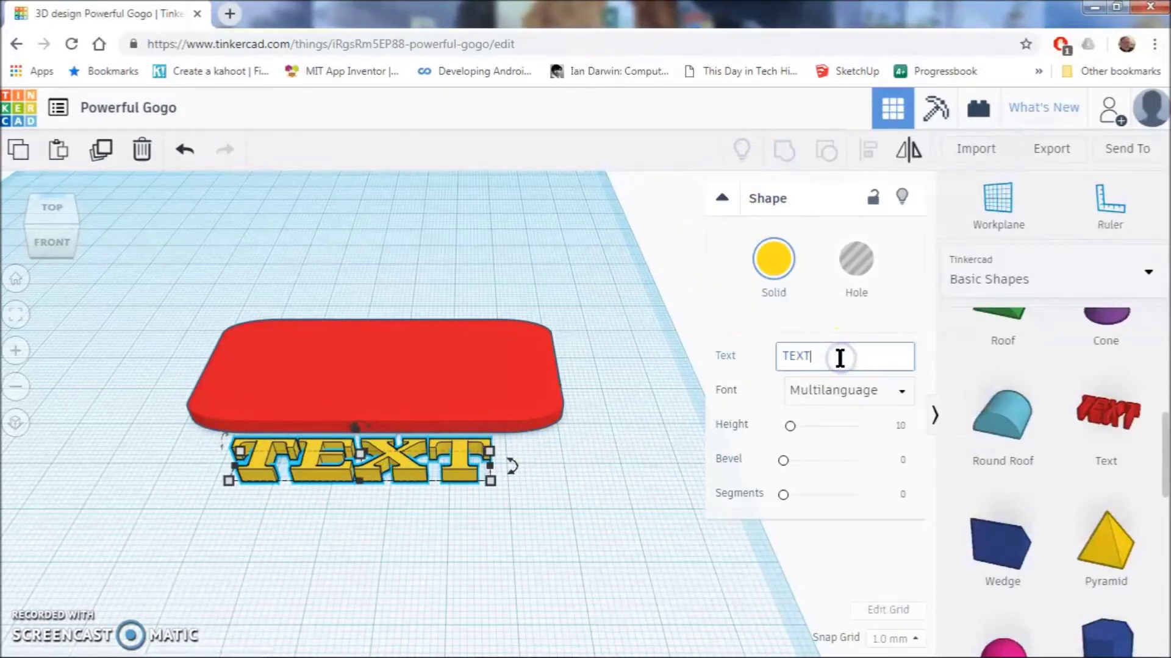
key(BackSpace)
key(BackSpace)
key(BackSpace)
key(BackSpace)
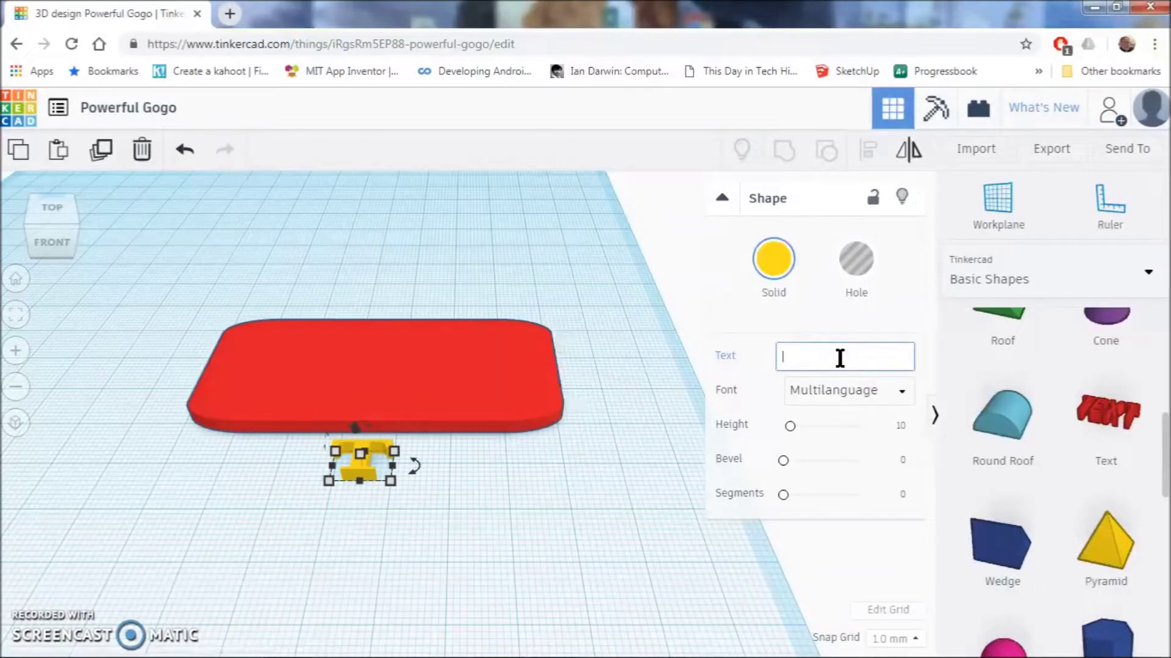
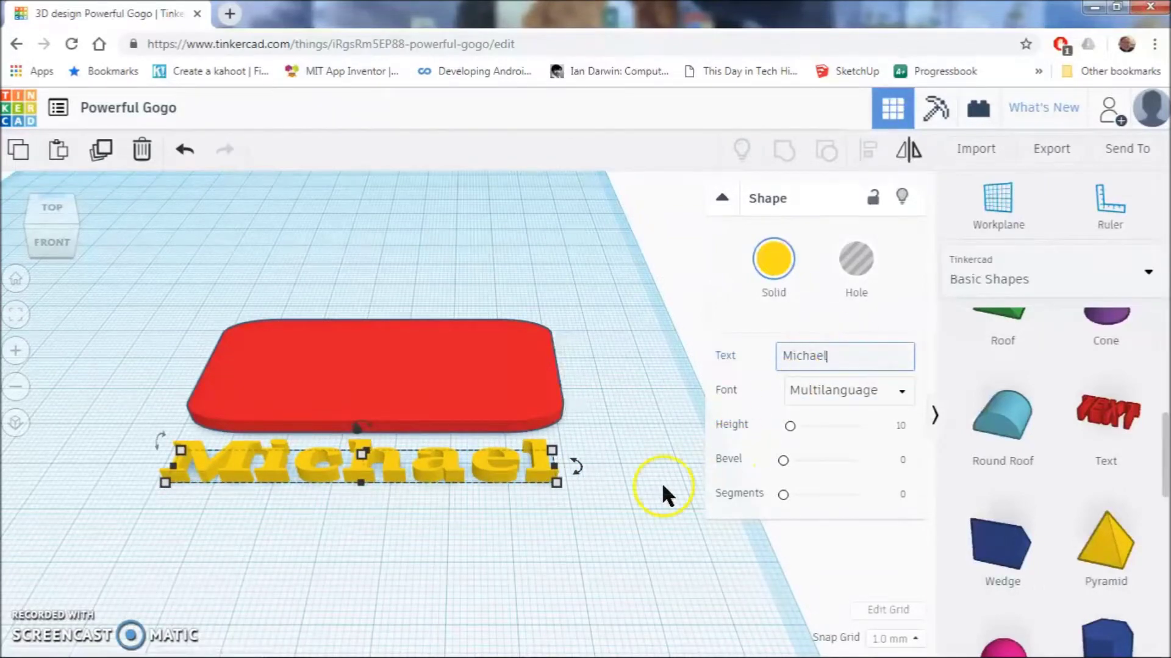
click(630, 485)
- Move the name text toward the plate and shrink it to about 58.67 mm wide
drag(505, 471, 497, 543)
drag(566, 551, 519, 545)
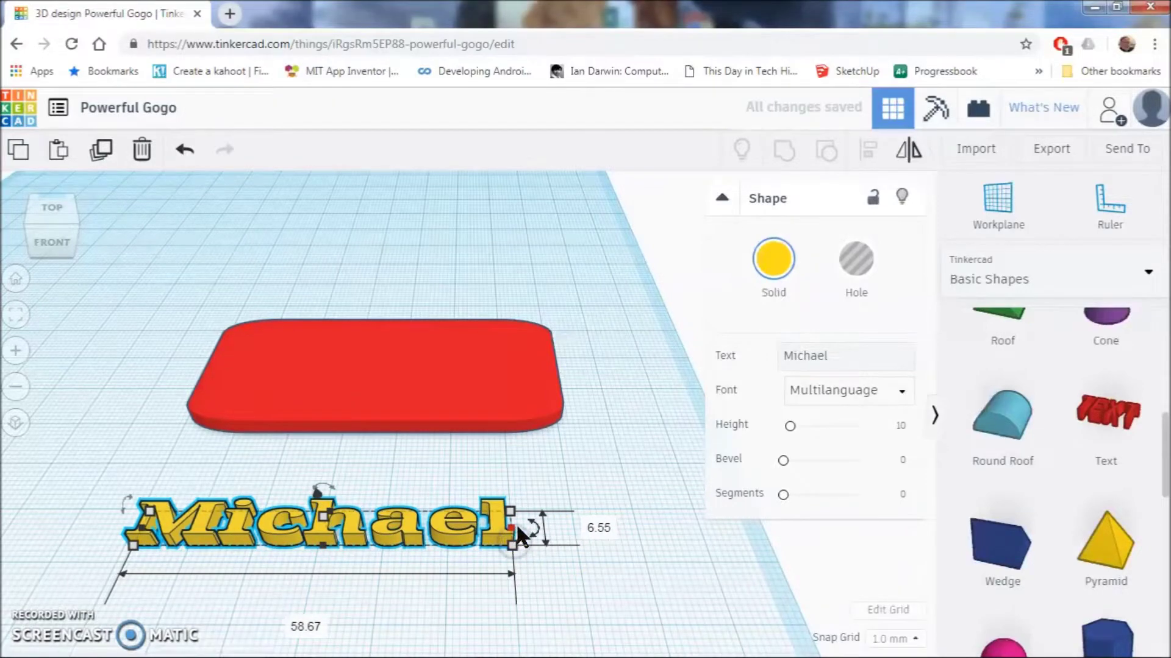
right_drag(458, 531, 413, 489)
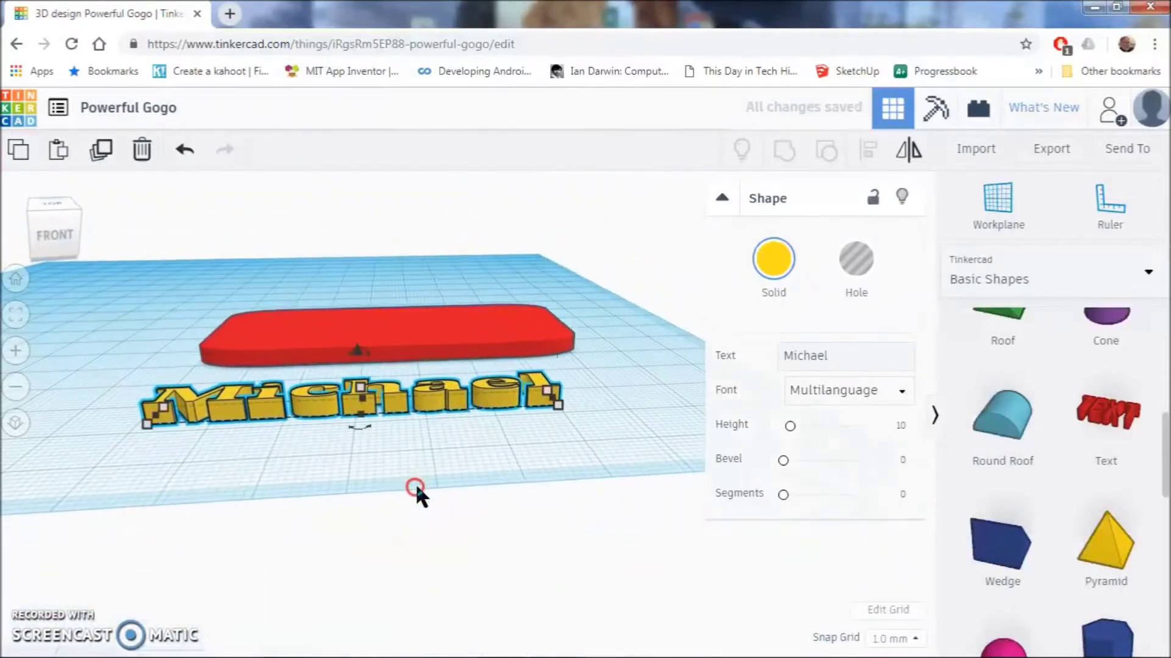
- Lift the name text 3 mm and move it onto the red plate
mouse_move(478, 467)
right_down()
mouse_move(486, 485)
mouse_move(487, 457)
right_up()
click(408, 400)
drag(383, 369, 385, 371)
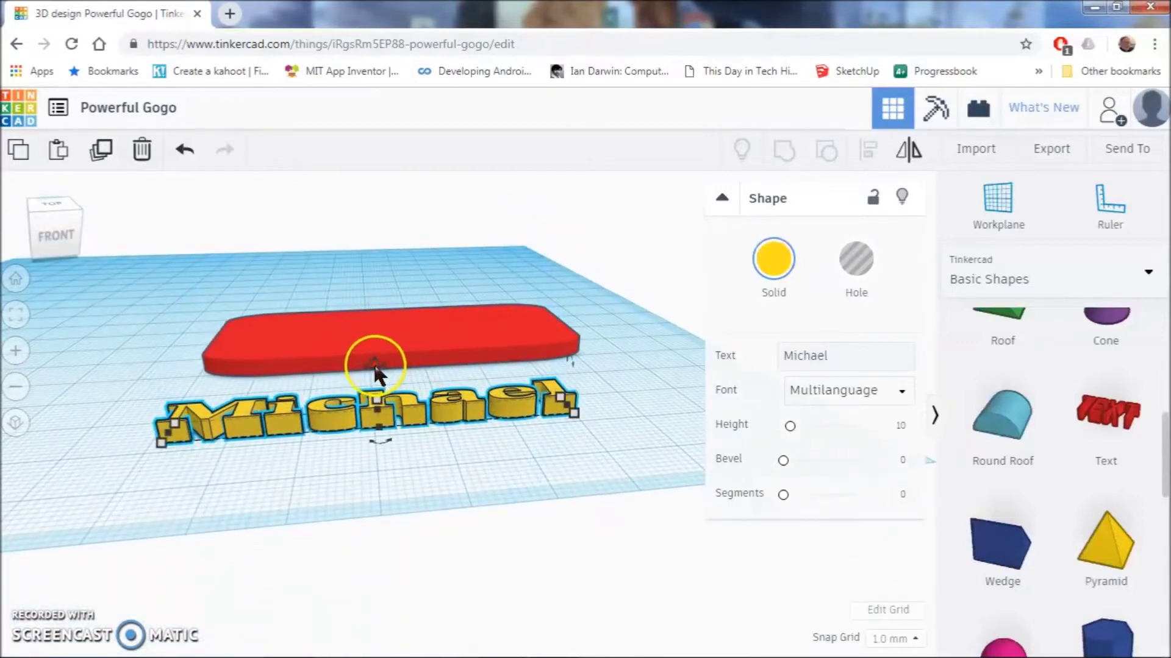
drag(375, 366, 382, 350)
right_drag(382, 350, 406, 551)
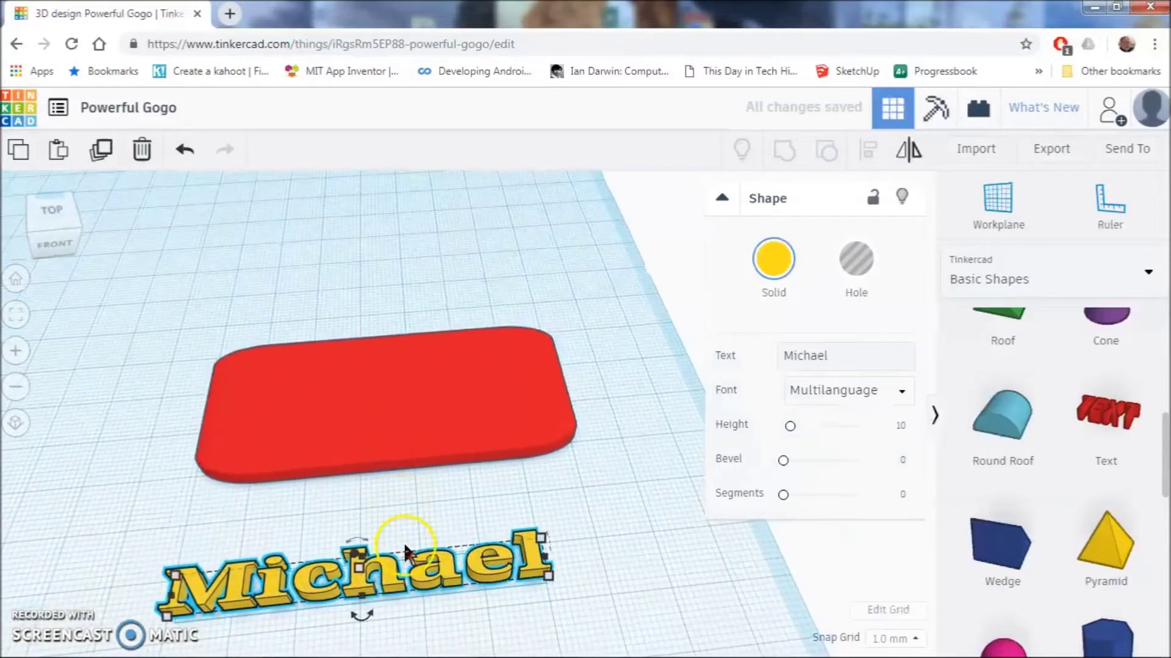
drag(406, 551, 406, 360)
- Lower the name text so it sinks partly into the plate
right_drag(427, 398, 430, 374)
drag(425, 347, 392, 291)
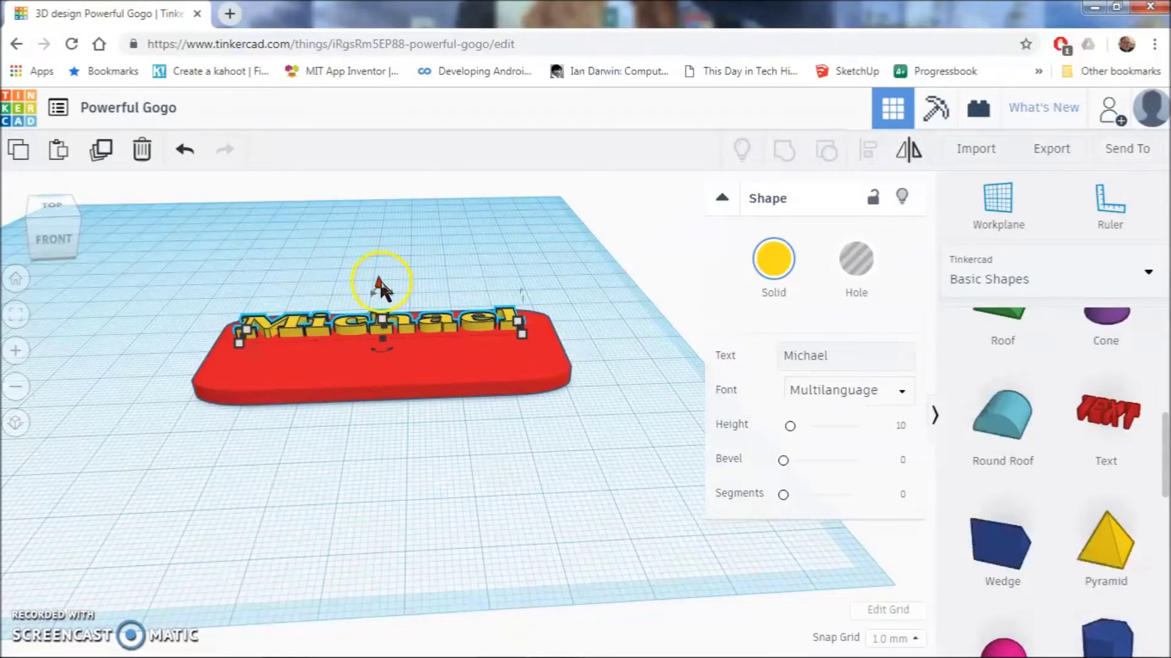
drag(381, 284, 389, 286)
right_drag(418, 357, 430, 398)
- Nudge the name text slightly left near the plate's top edge
click(421, 465)
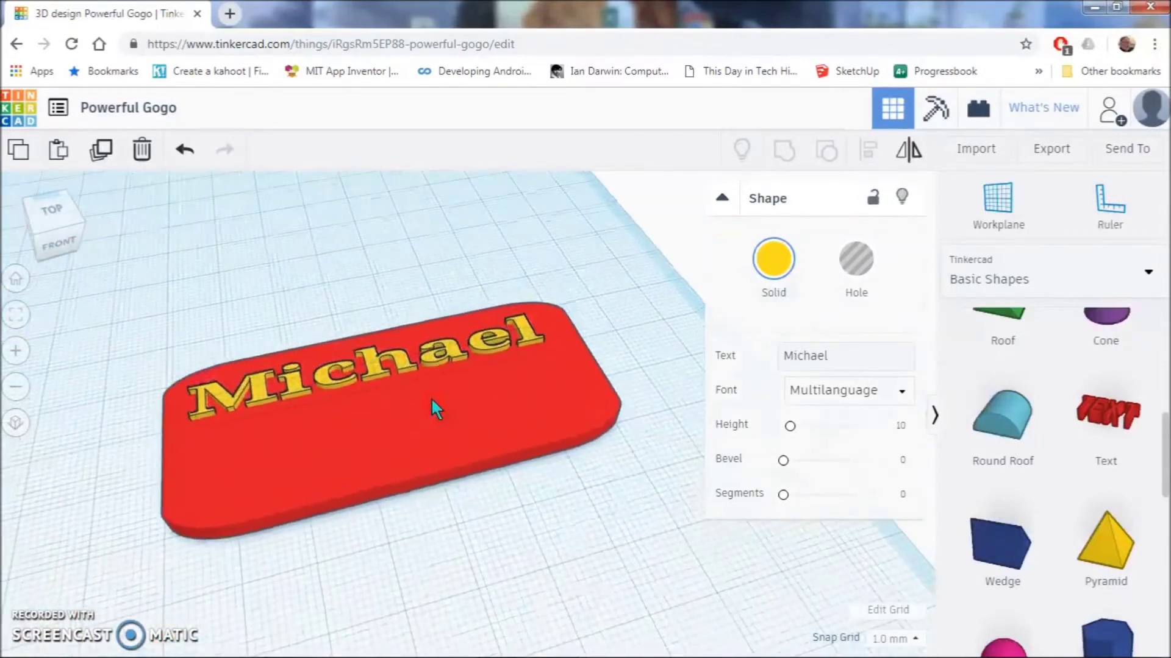
drag(431, 398, 346, 381)
click(511, 345)
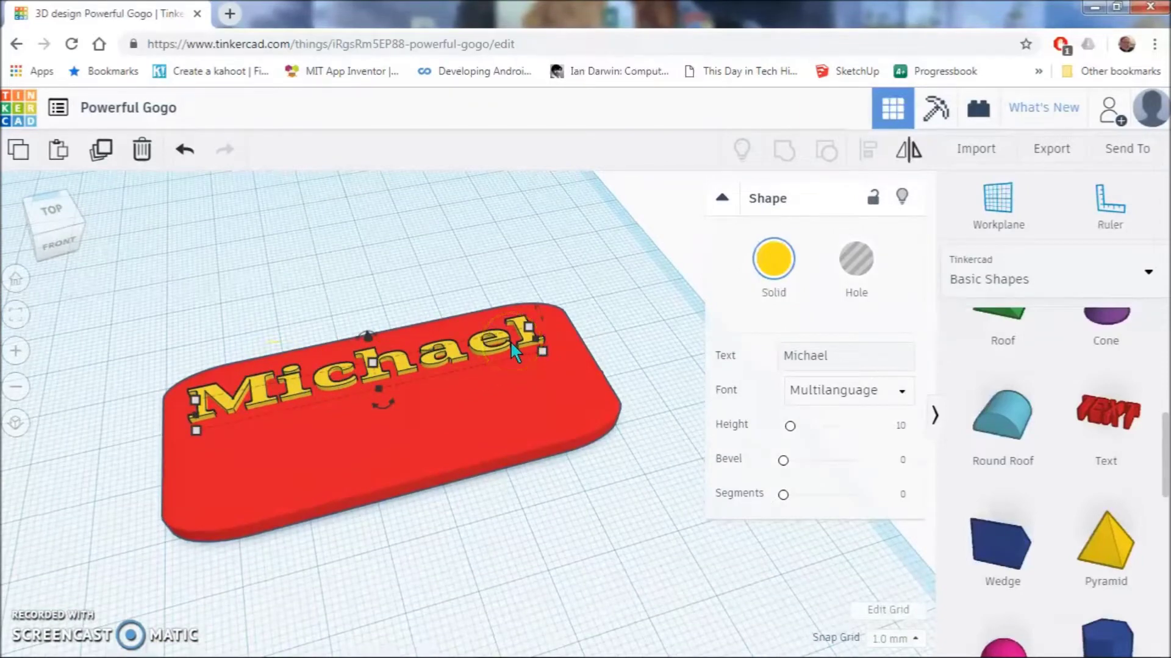
click(486, 353)
- Duplicate the name text and place the copy directly beneath the original
right_drag(504, 378, 489, 411)
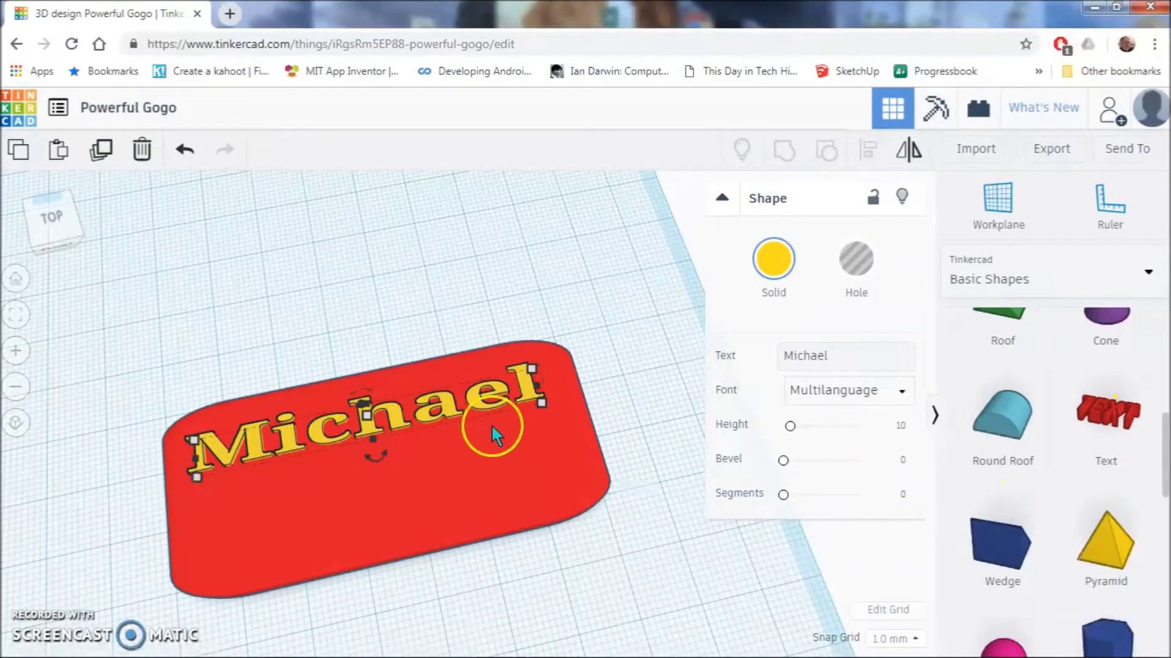
click(447, 406)
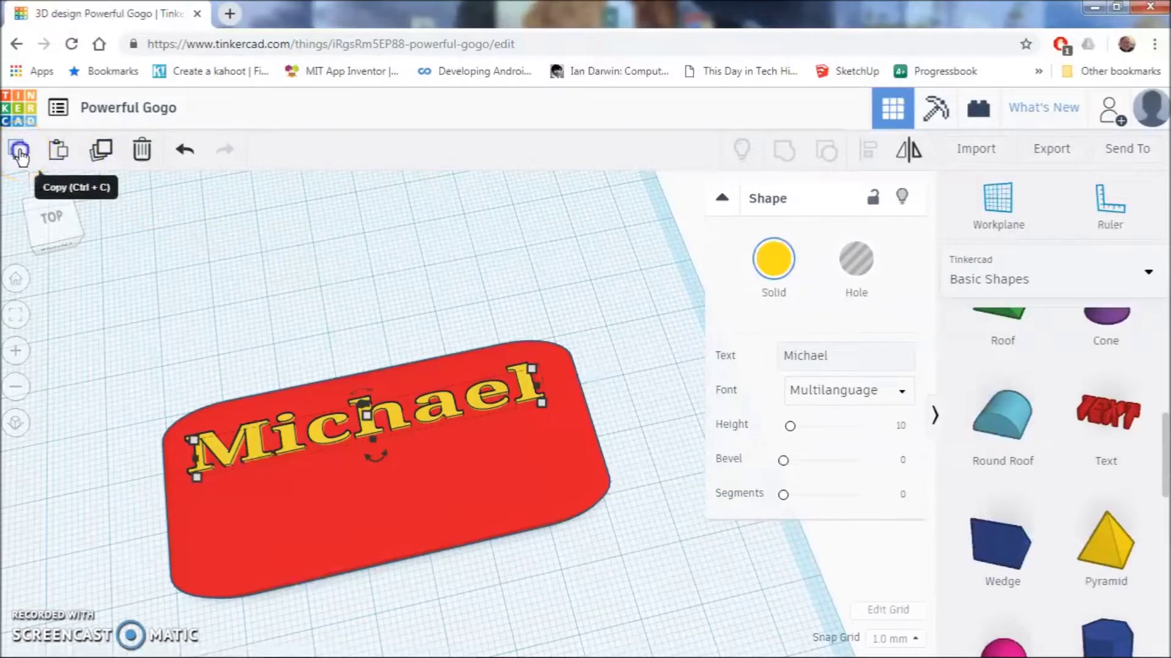
click(62, 162)
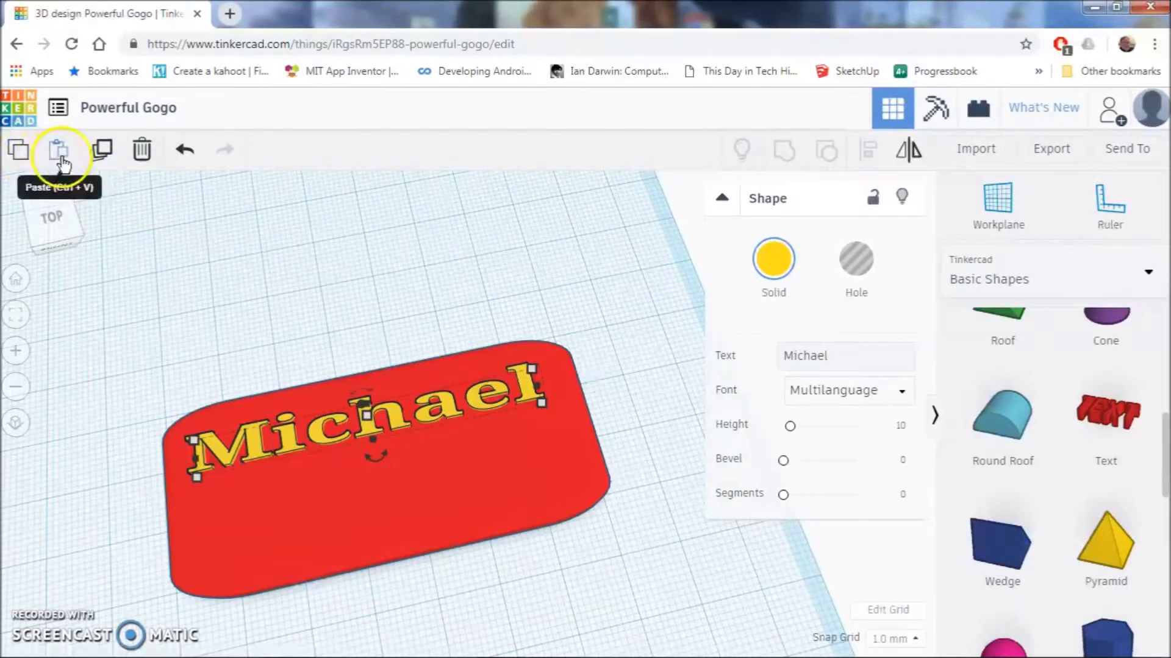
drag(564, 440, 600, 430)
drag(619, 386, 479, 452)
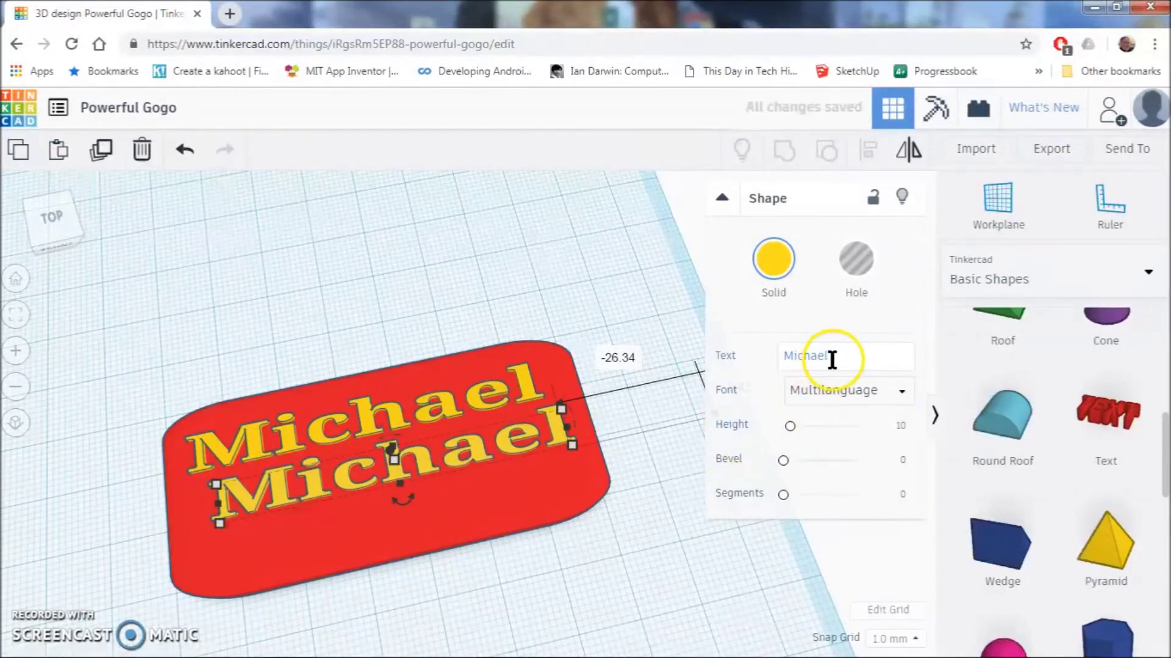
mouse_move(557, 410)
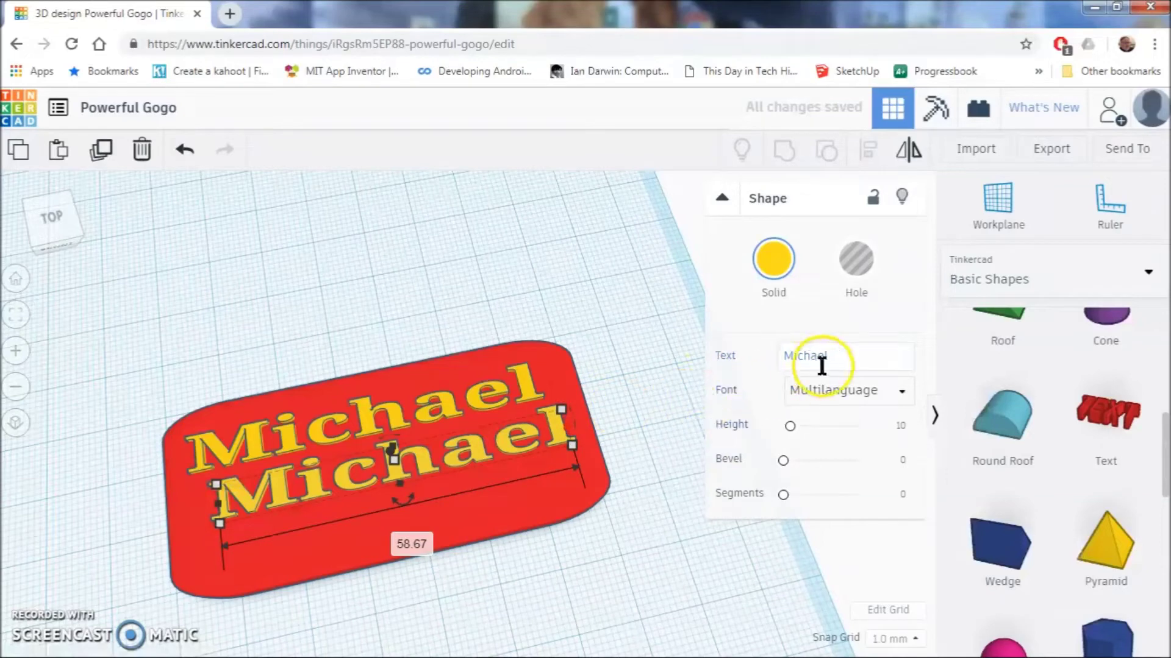
- Change the copy's wording to the person's surname
click(849, 361)
key(BackSpace)
key(BackSpace)
key(BackSpace)
key(BackSpace)
key(BackSpace)
key(BackSpace)
key(BackSpace)
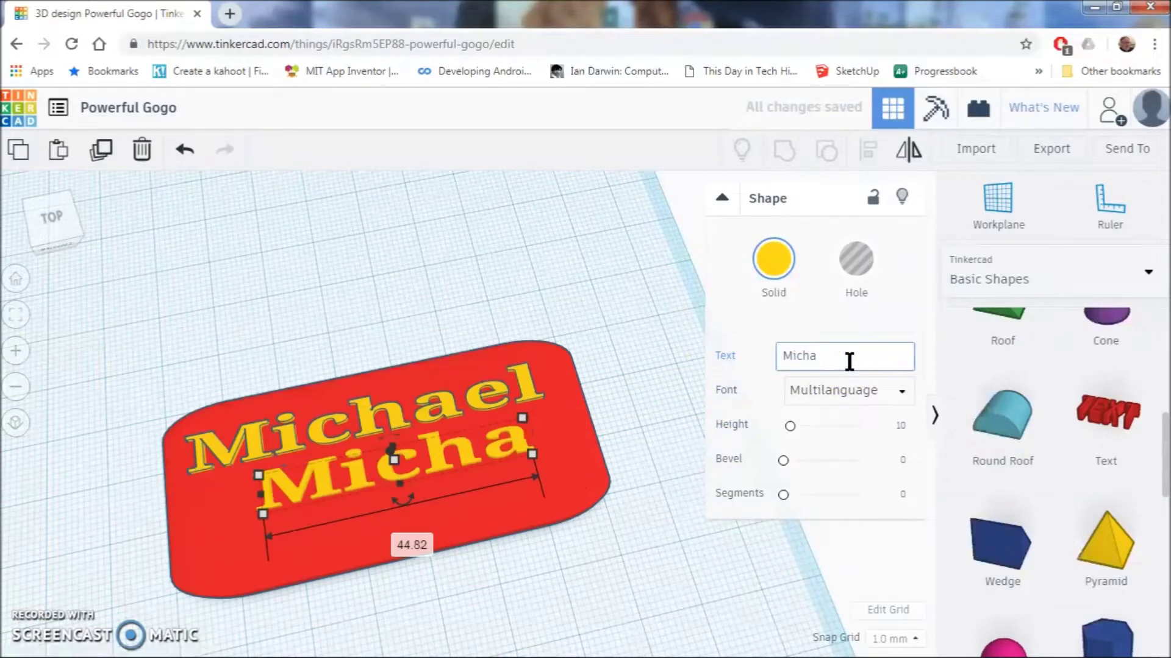
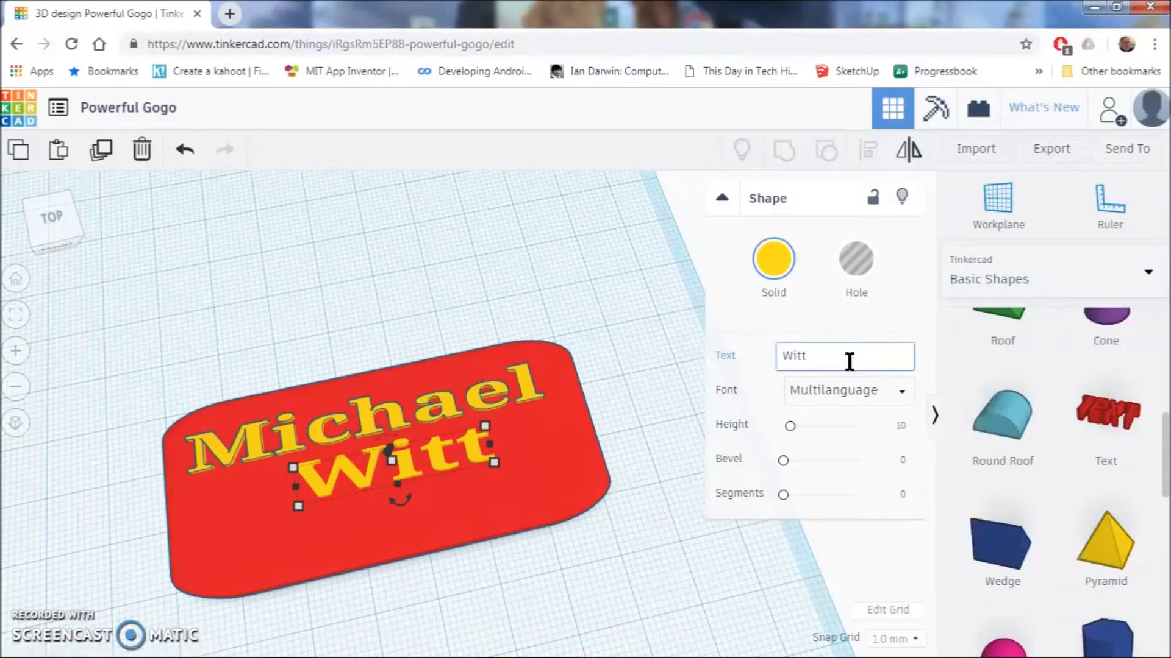
click(557, 473)
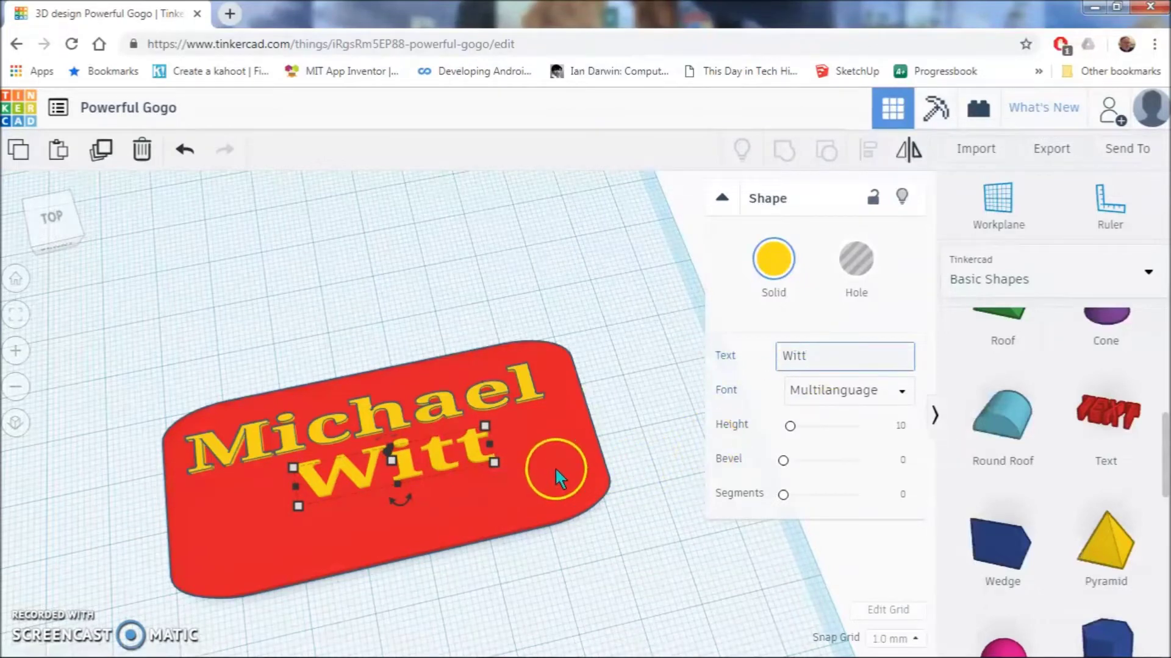
- Shift the surname line right into position under the first name
drag(461, 465, 497, 448)
click(655, 503)
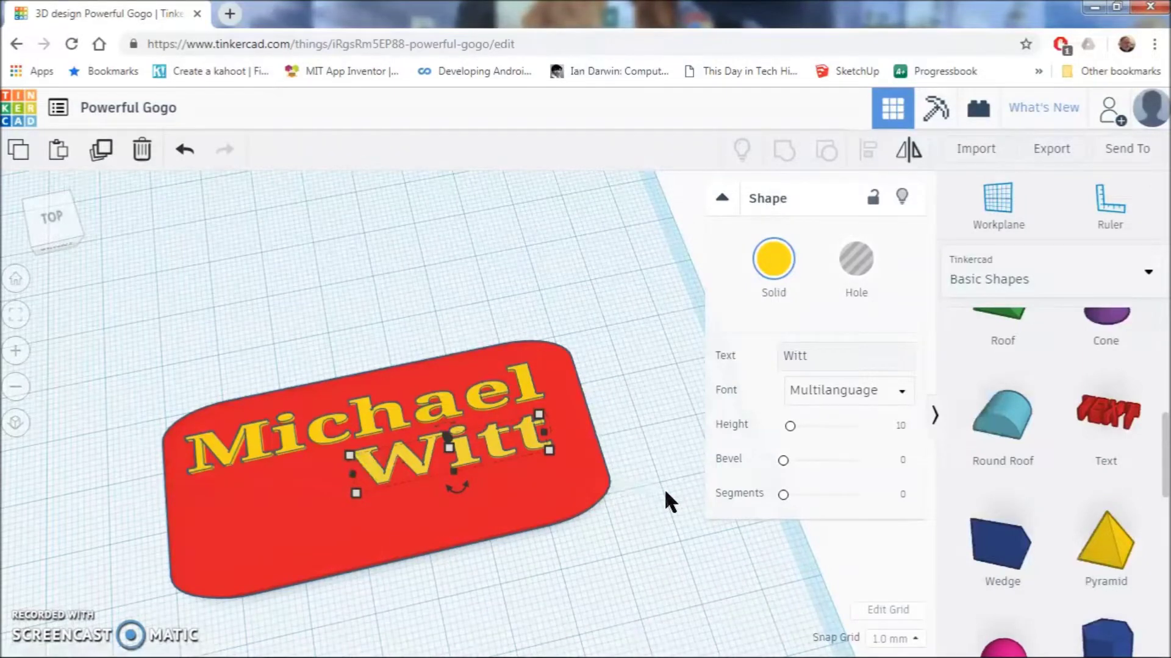
drag(497, 456, 499, 450)
click(15, 156)
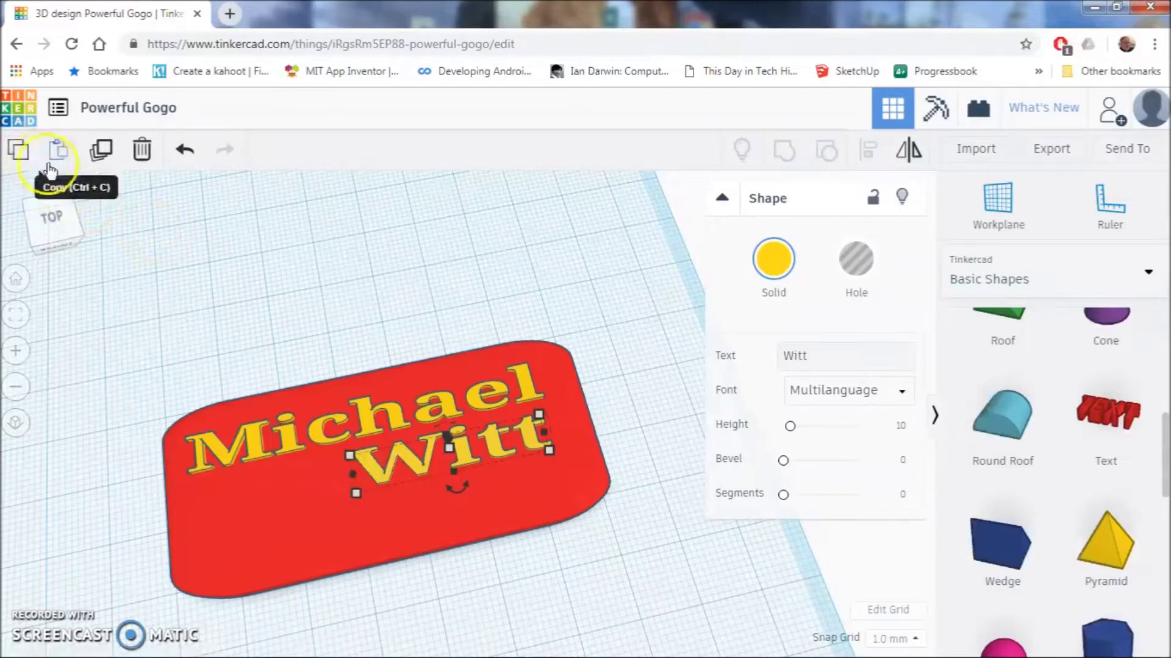
- Paste a third text line below the others and change it to the phone number
click(70, 156)
click(61, 159)
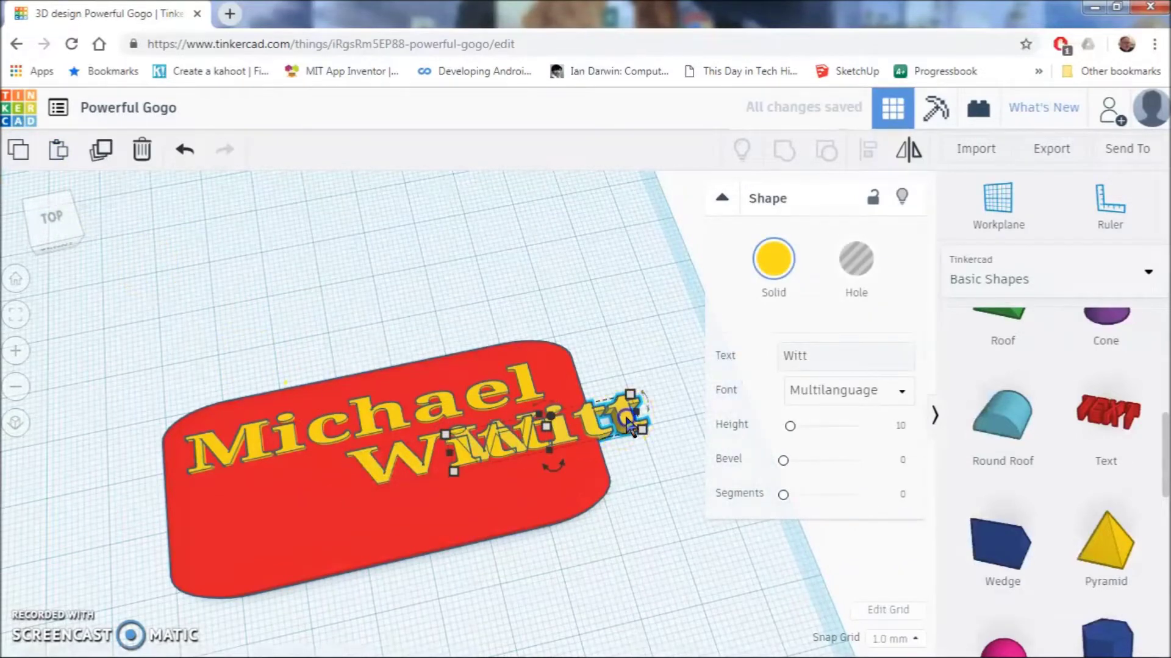
drag(614, 412, 421, 516)
click(815, 358)
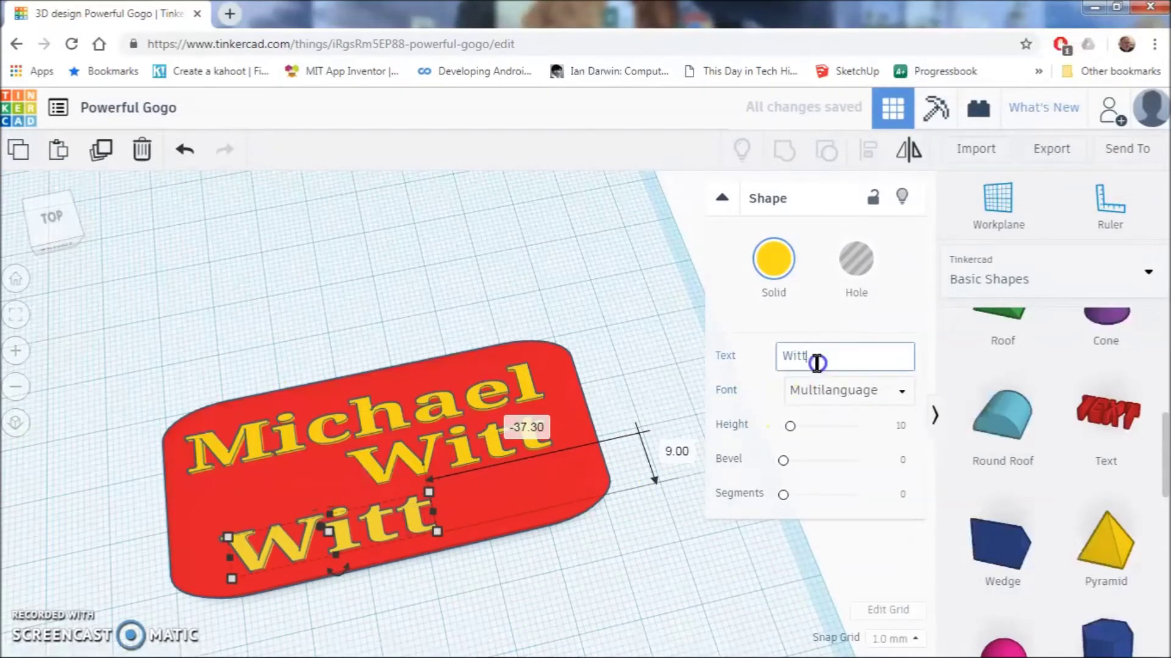
key(BackSpace)
key(BackSpace)
key(BackSpace)
key(BackSpace)
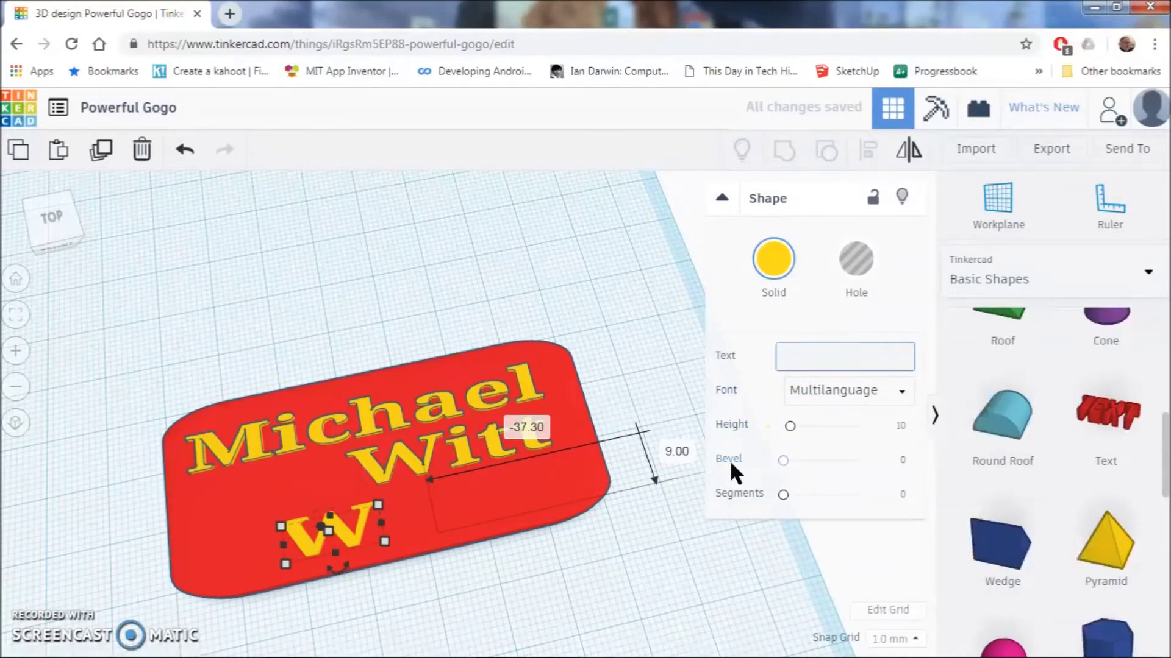
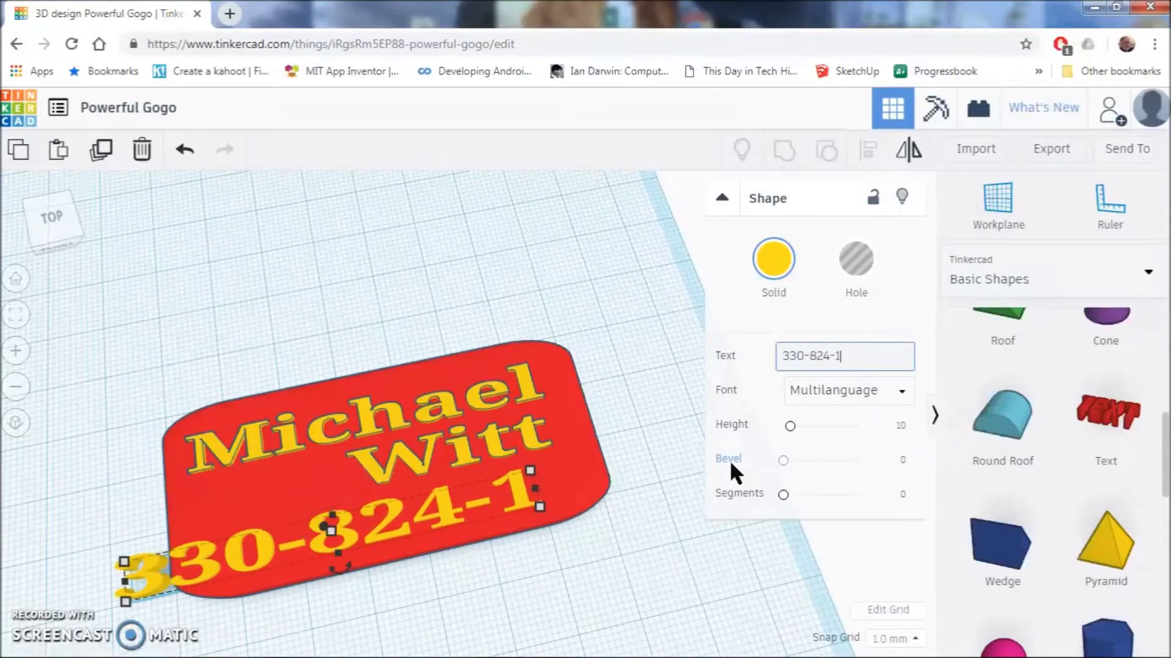
click(887, 467)
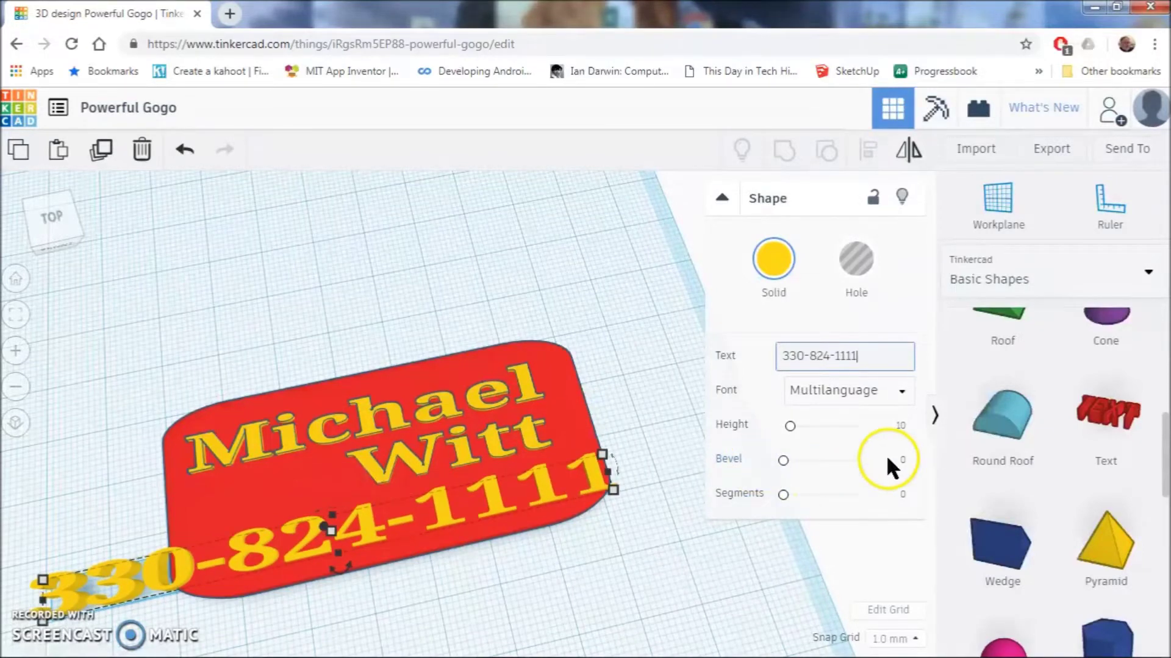
- Shrink the phone number text to fit along the bottom of the plate
drag(614, 488, 470, 511)
right_drag(576, 519, 579, 556)
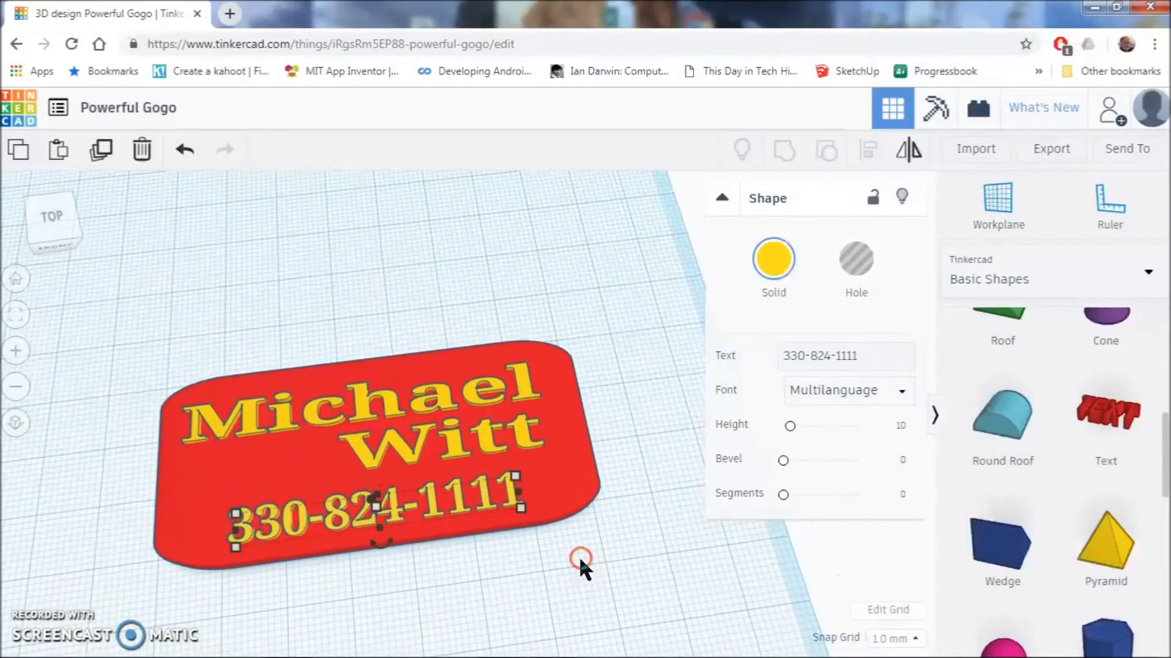
click(536, 497)
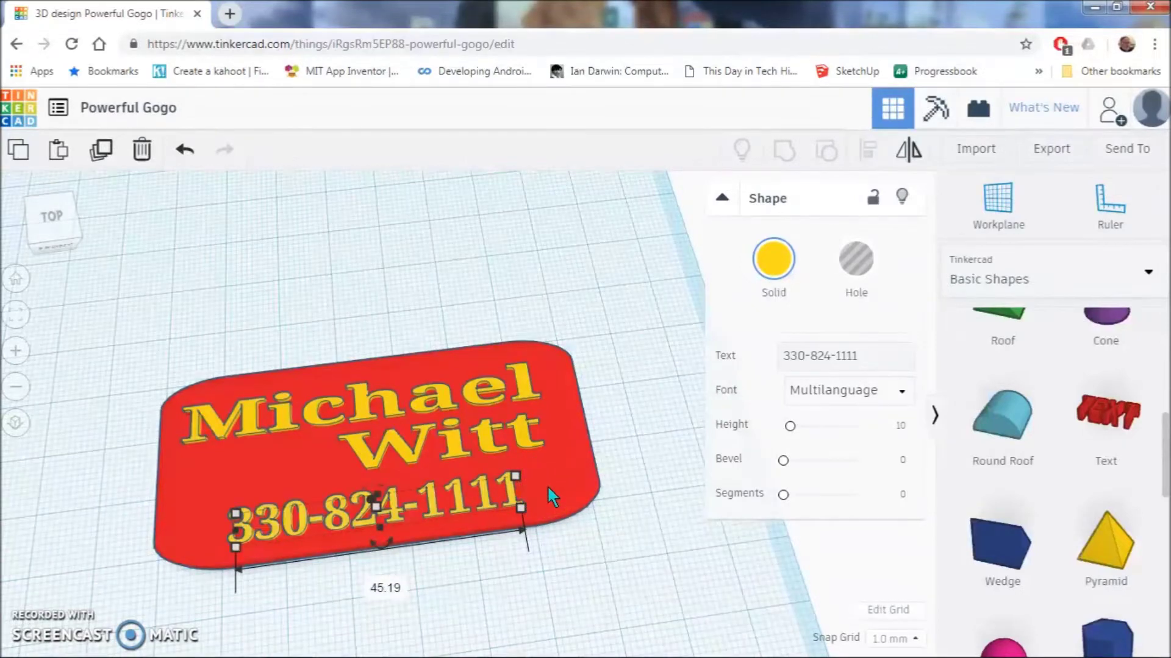
- Turn the phone number text into a hole
click(528, 493)
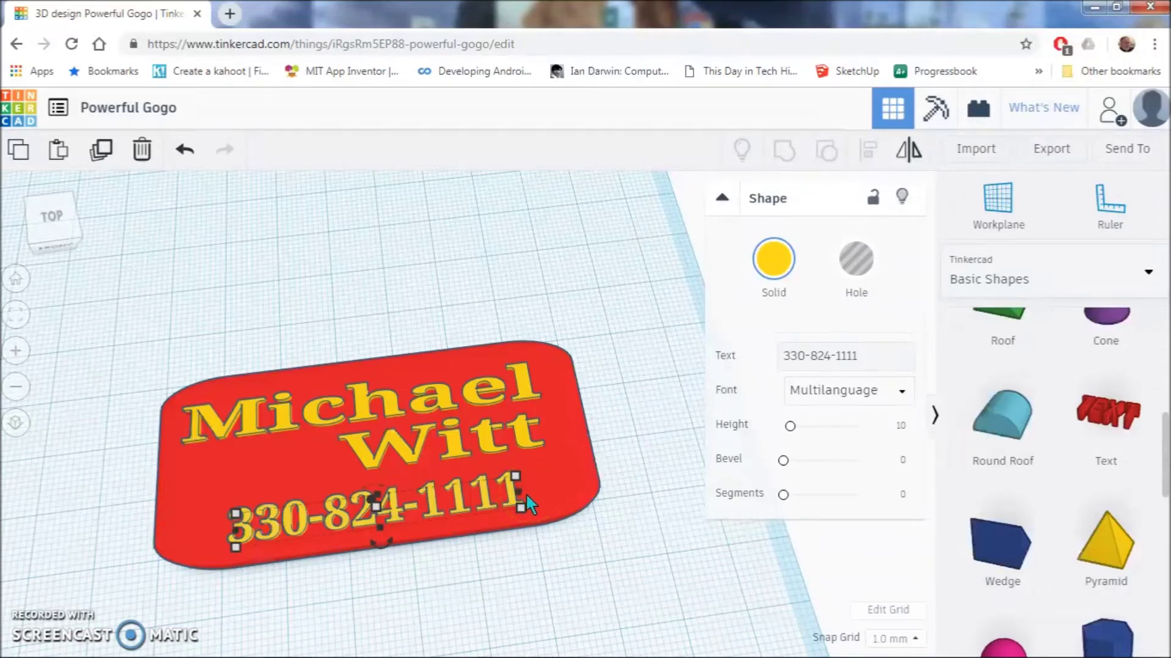
mouse_move(526, 493)
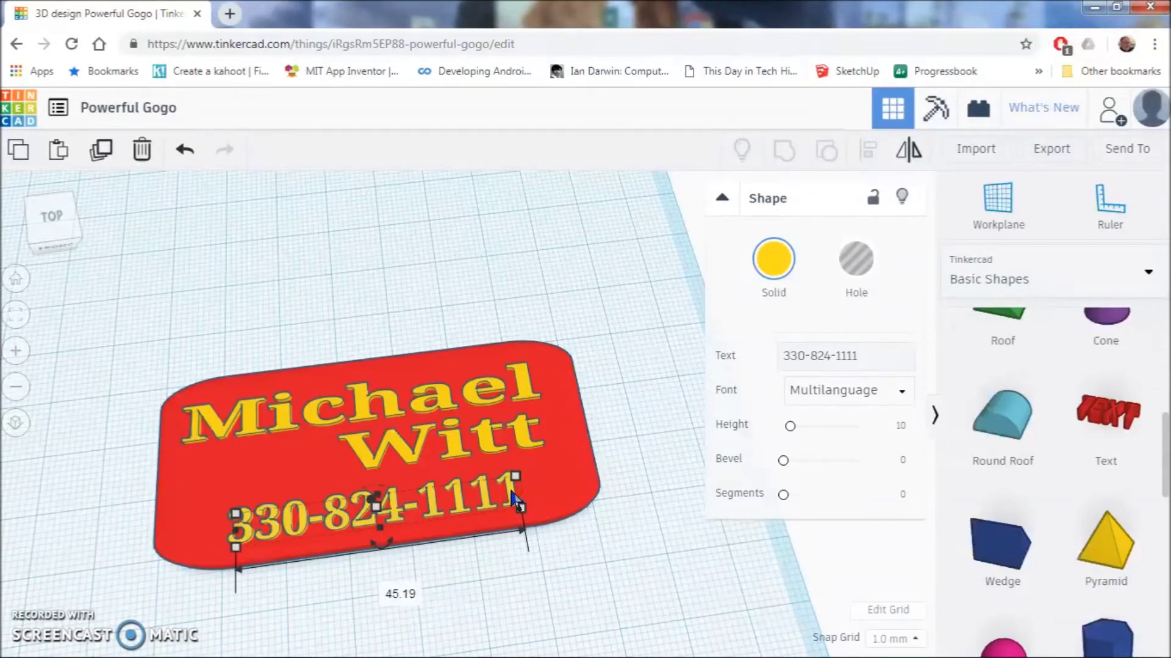
click(512, 497)
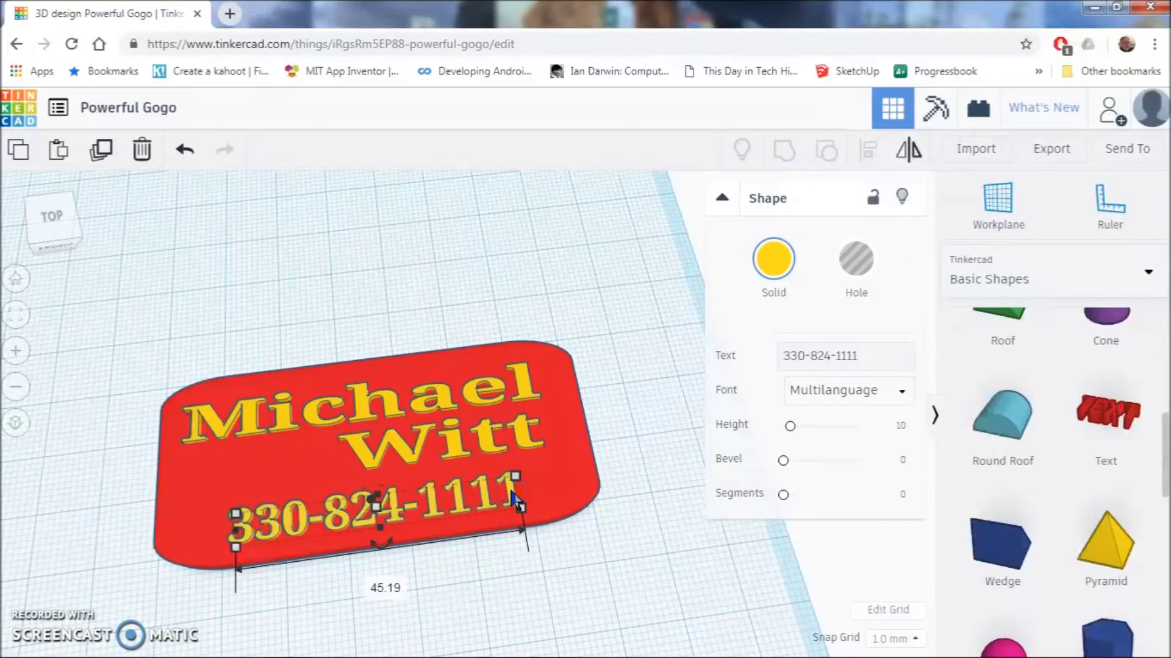
click(856, 263)
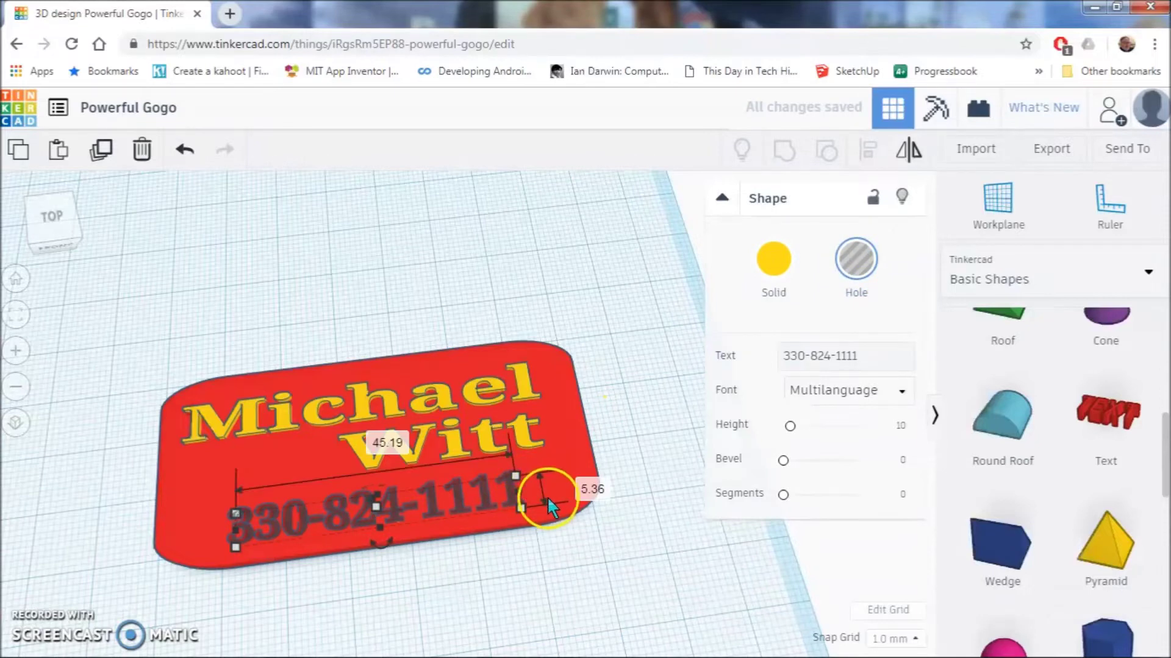
- Group the phone-number hole with the red plate so the number is recessed
shift+click(576, 442)
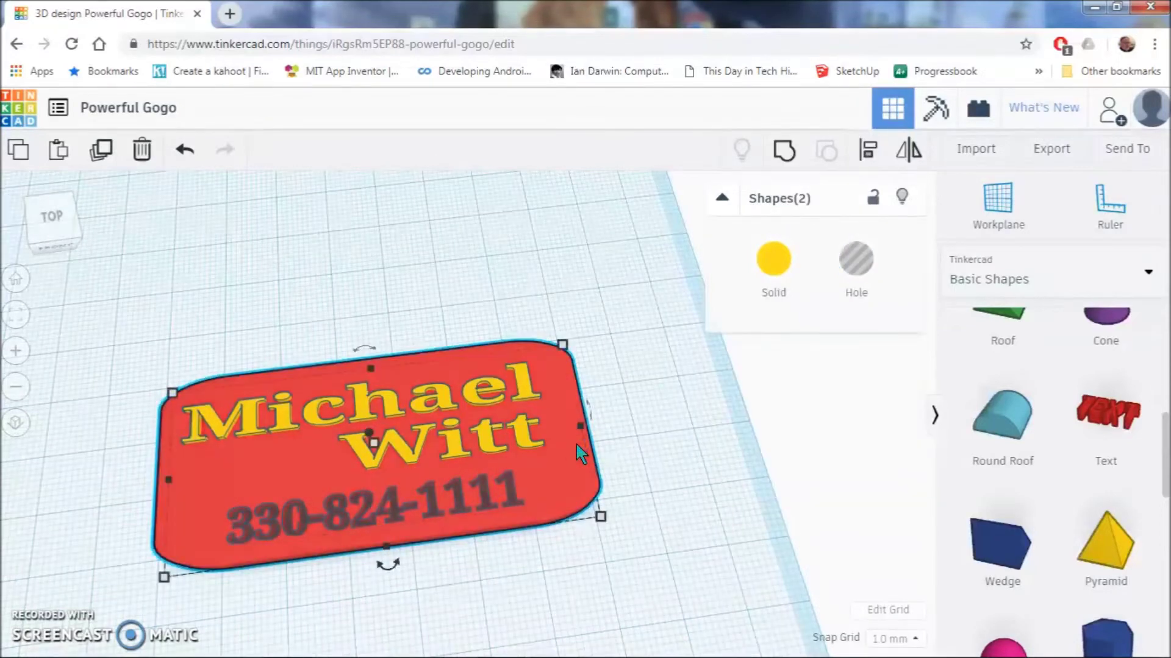
click(546, 486)
click(785, 153)
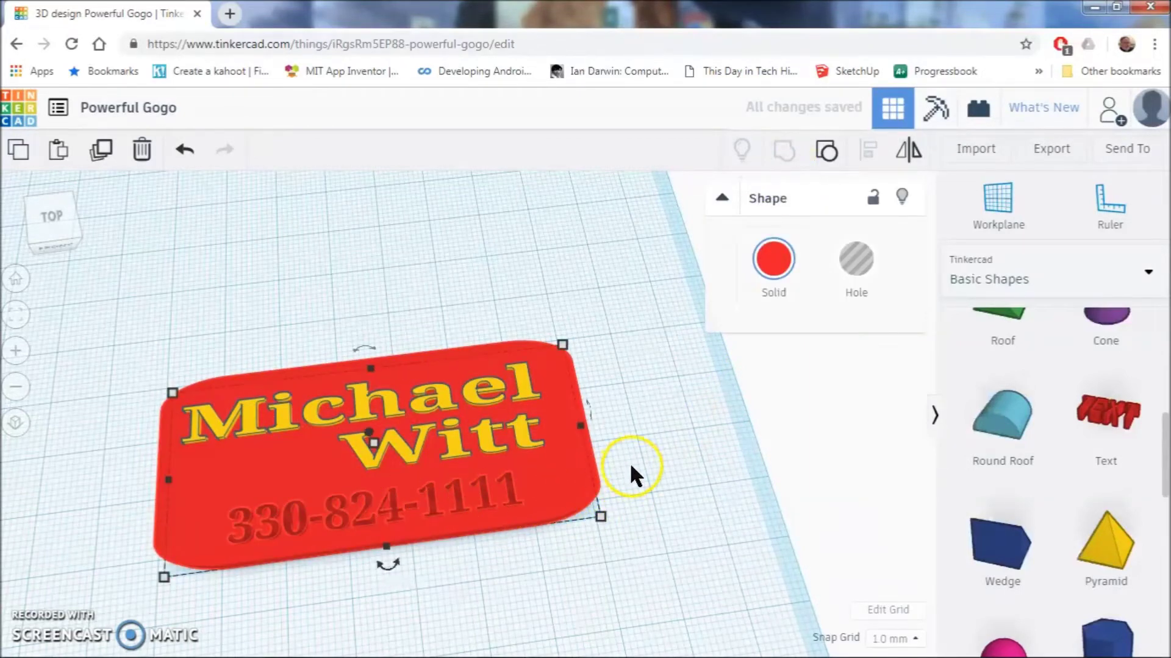
right_drag(631, 466, 776, 405)
click(586, 405)
scroll(584, 408, up, 3)
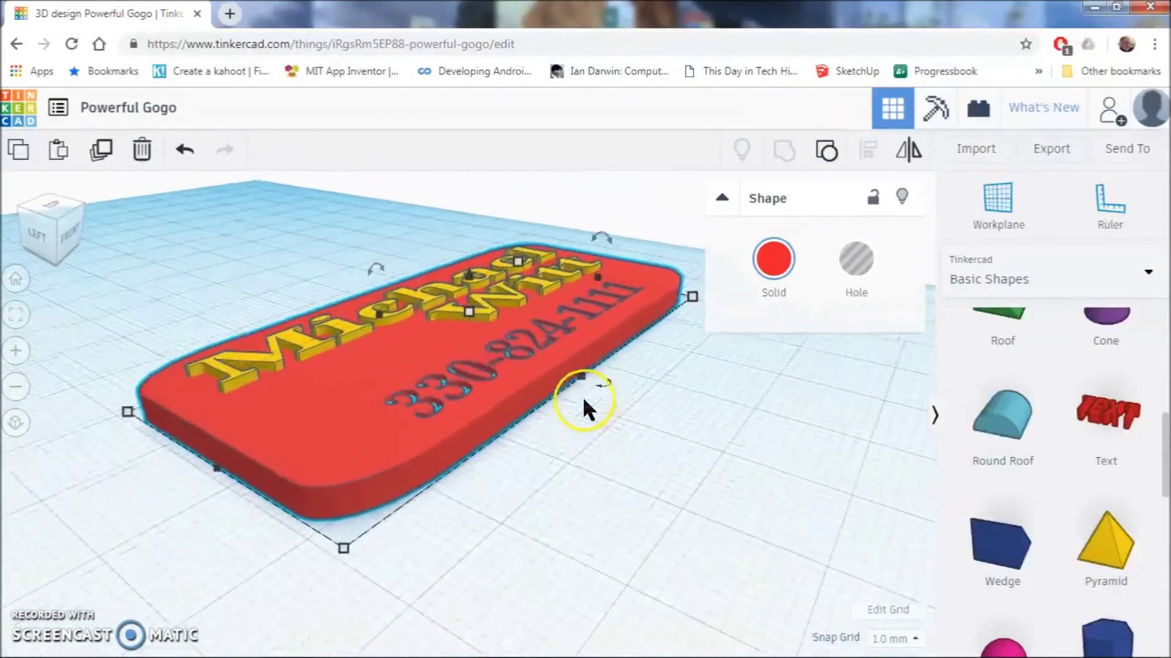
scroll(585, 400, up, 3)
scroll(594, 396, down, 3)
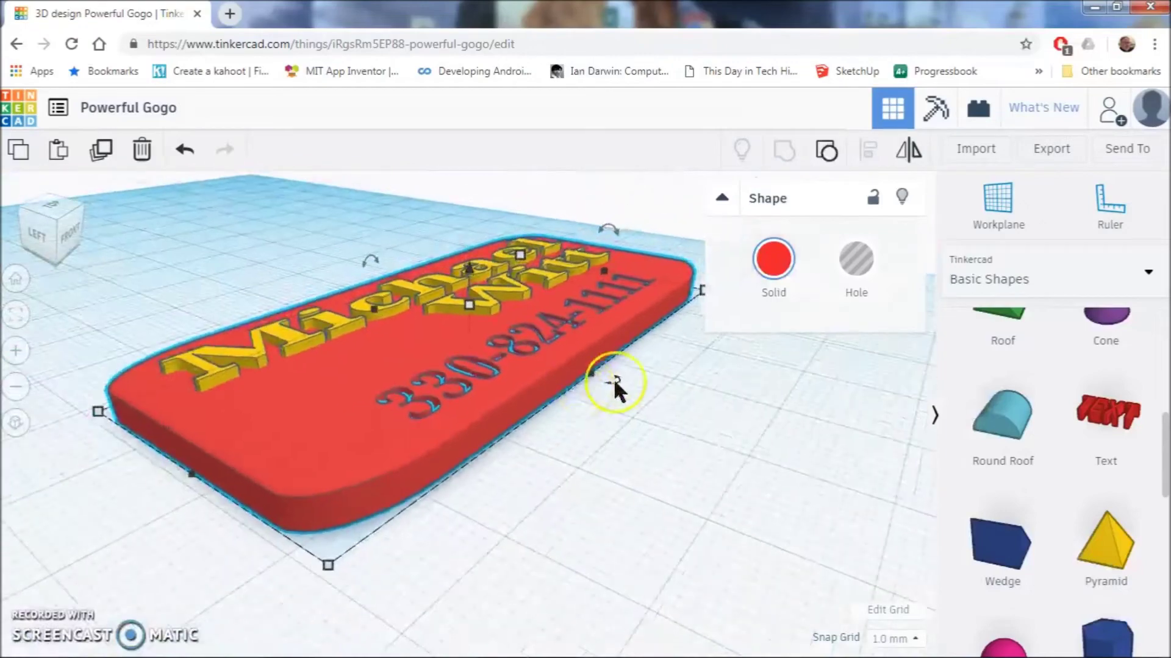
right_drag(614, 378, 579, 440)
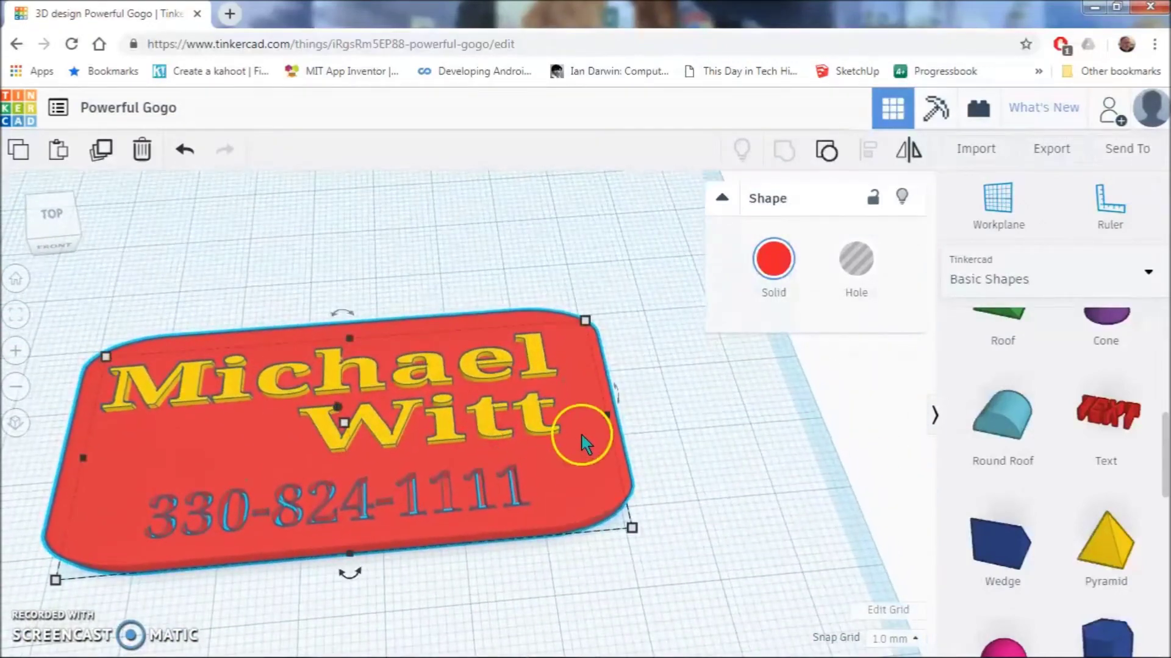
- Turn the surname text into a hole and group it with the red plate
click(530, 413)
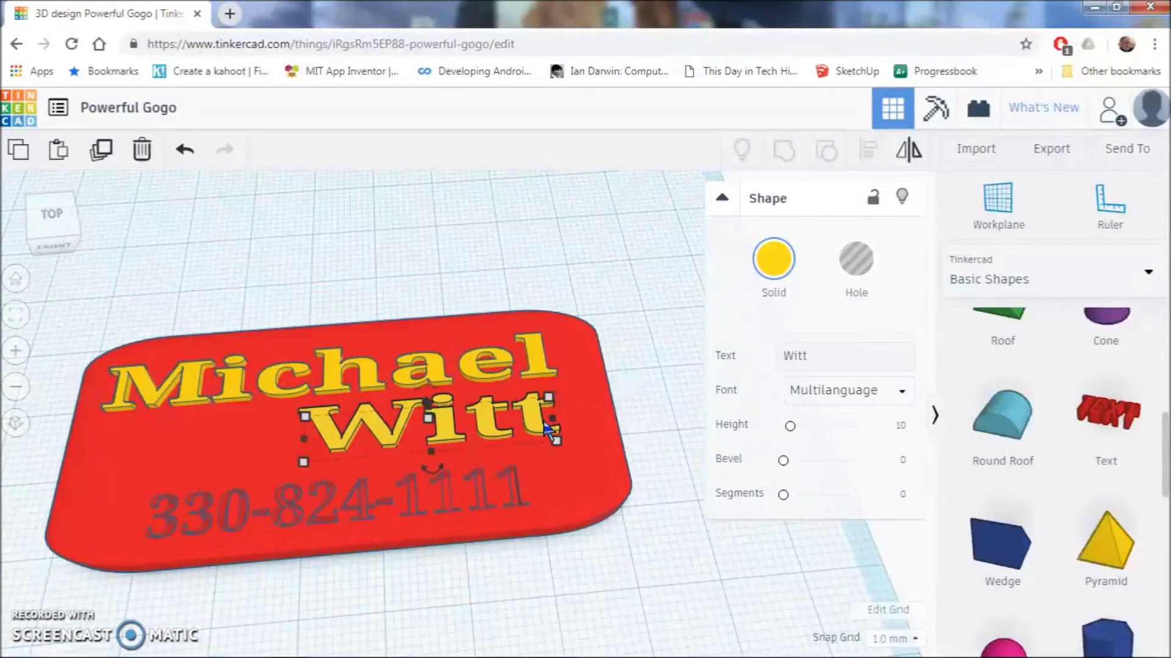
click(544, 429)
click(852, 277)
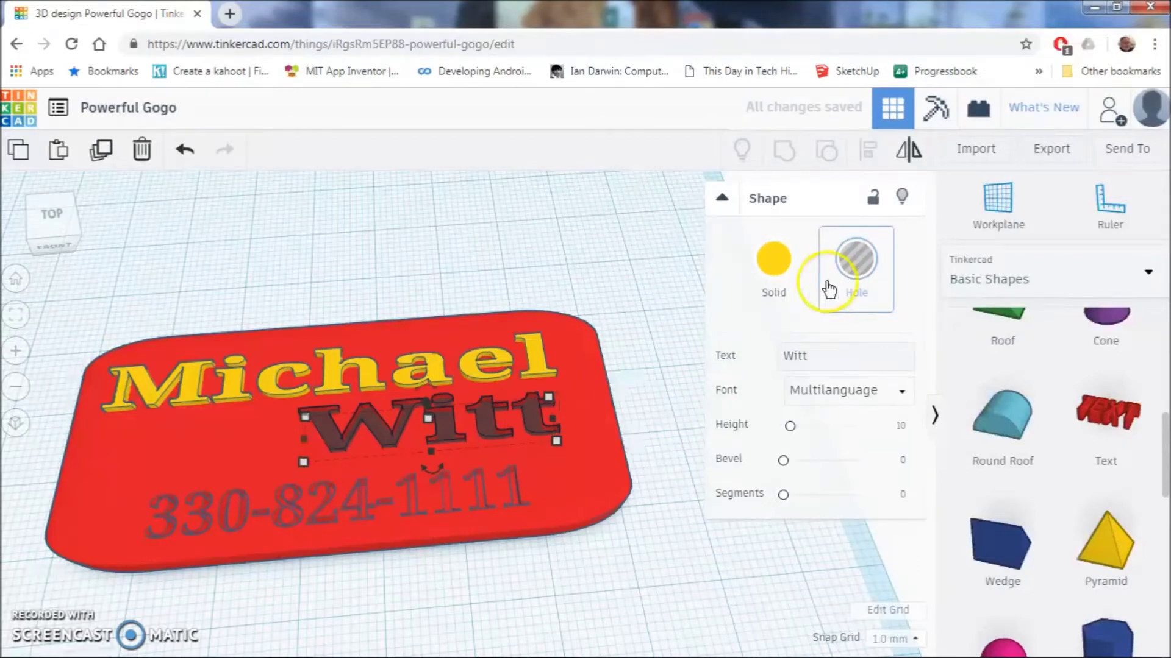
shift+click(587, 416)
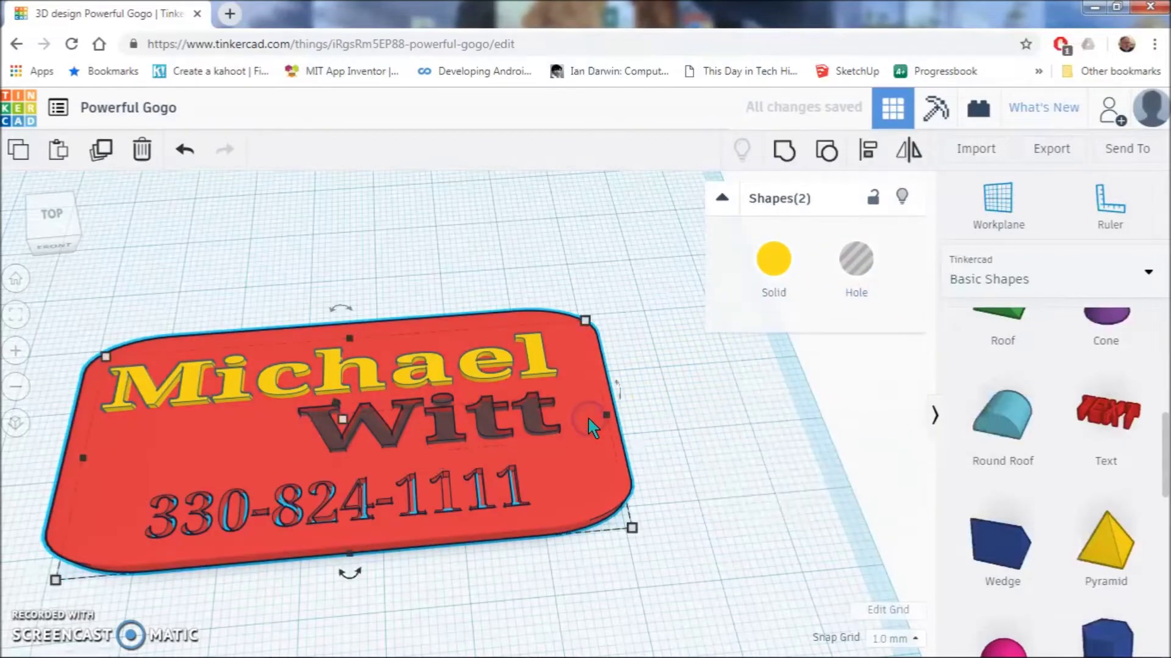
click(784, 150)
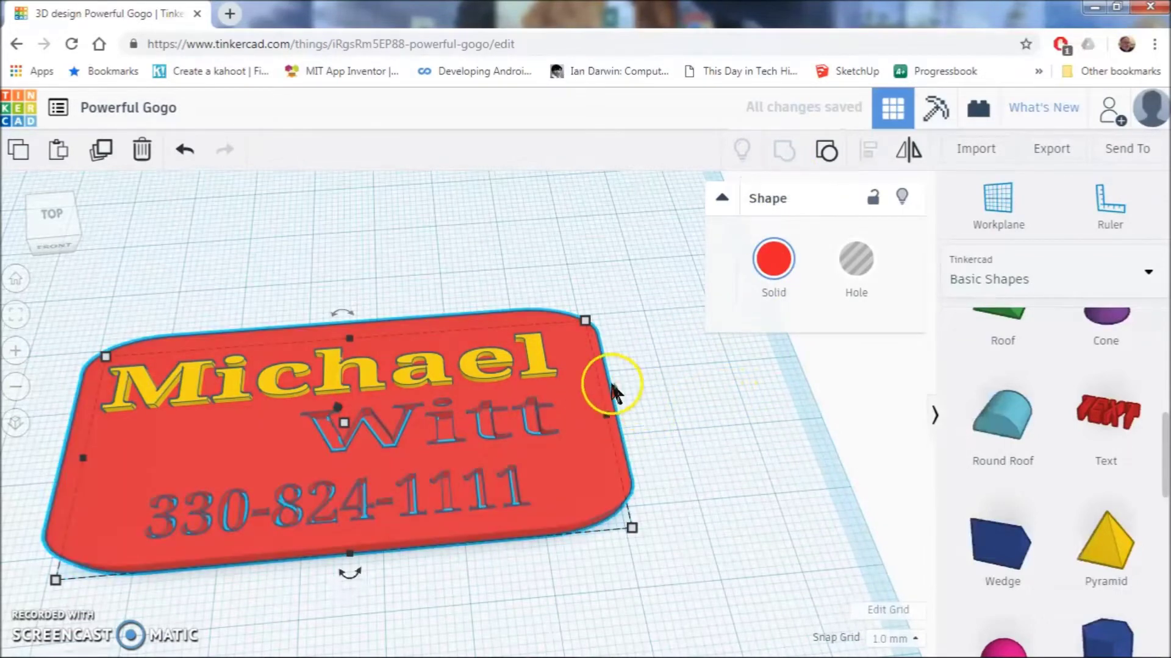
- Turn the first-name text into a hole and group it with the plate
click(540, 368)
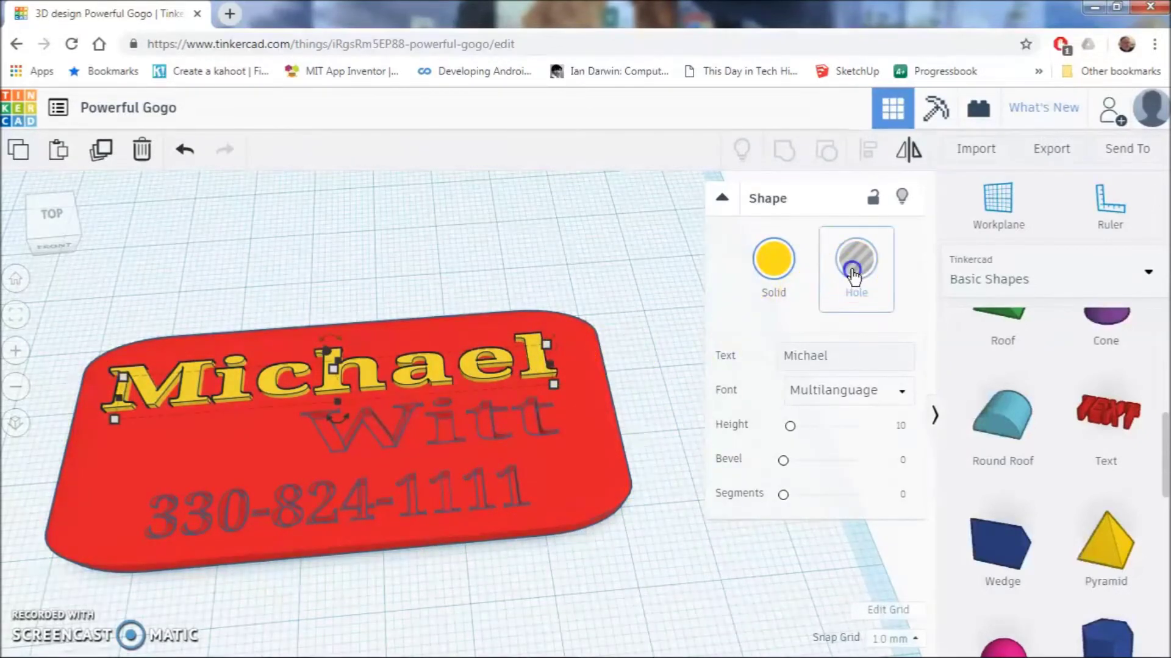
click(854, 261)
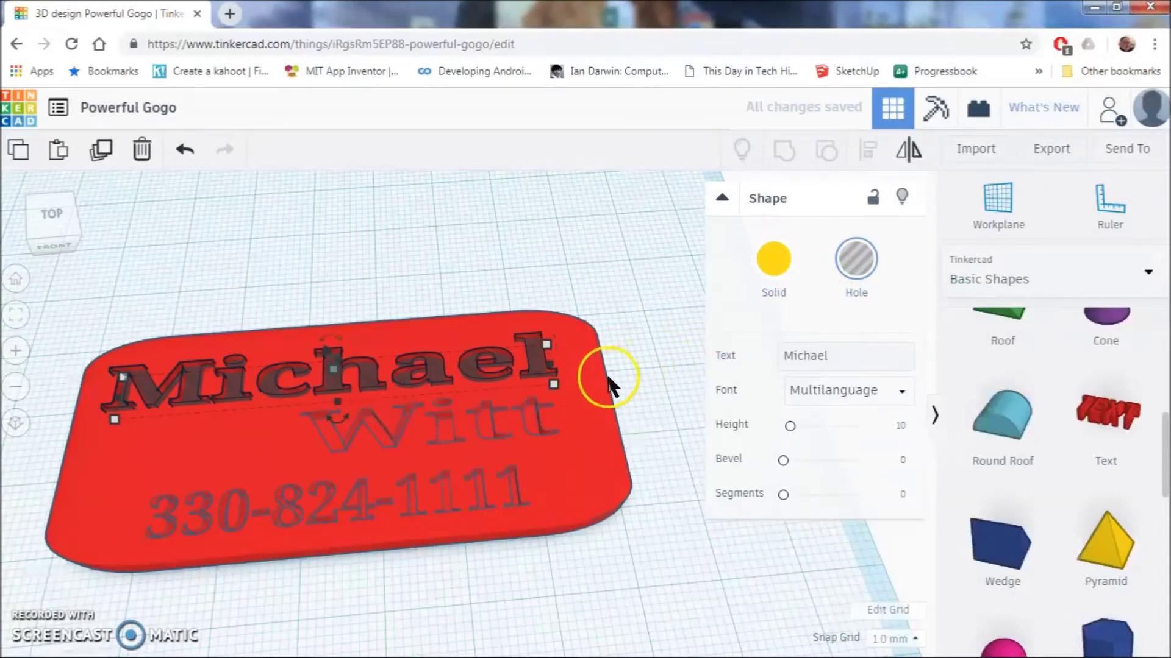
click(588, 375)
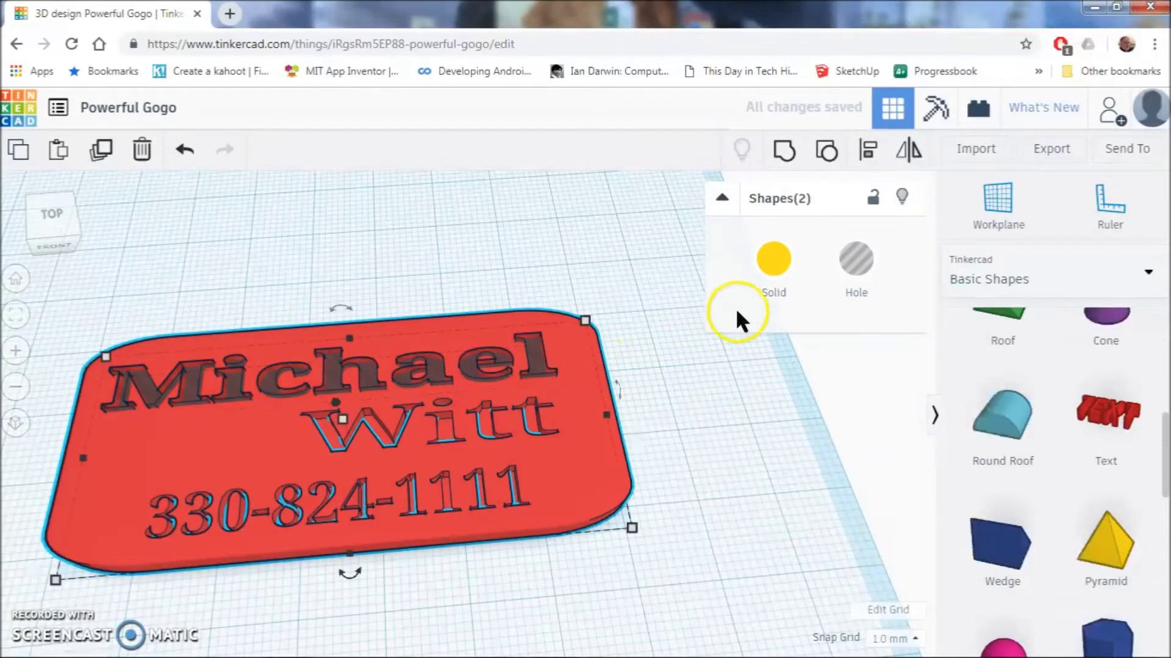
click(773, 261)
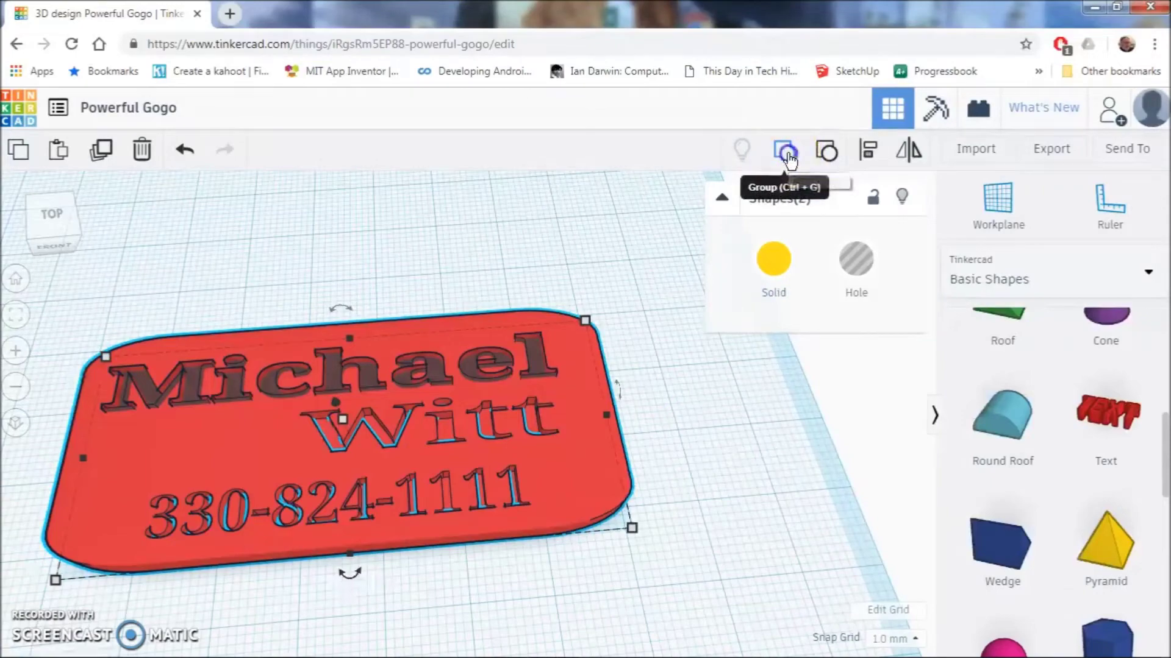
click(787, 156)
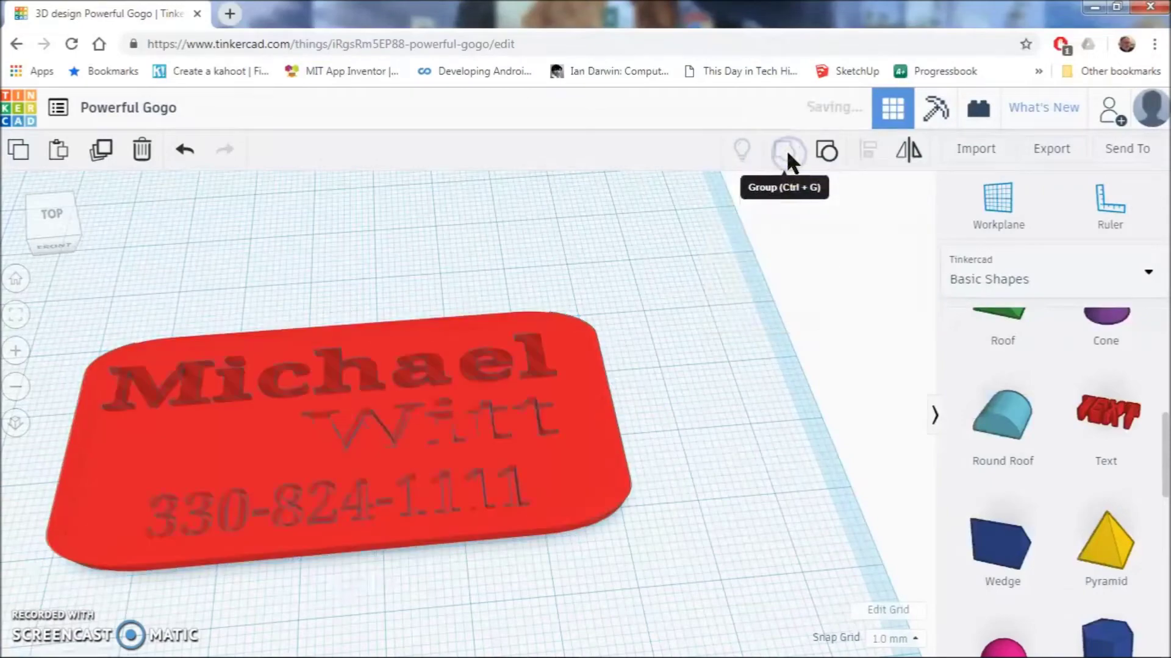
click(677, 405)
mouse_move(660, 405)
right_down()
mouse_move(690, 441)
mouse_move(716, 434)
mouse_move(745, 395)
mouse_move(789, 369)
mouse_move(889, 347)
mouse_move(862, 366)
mouse_move(673, 402)
right_up()
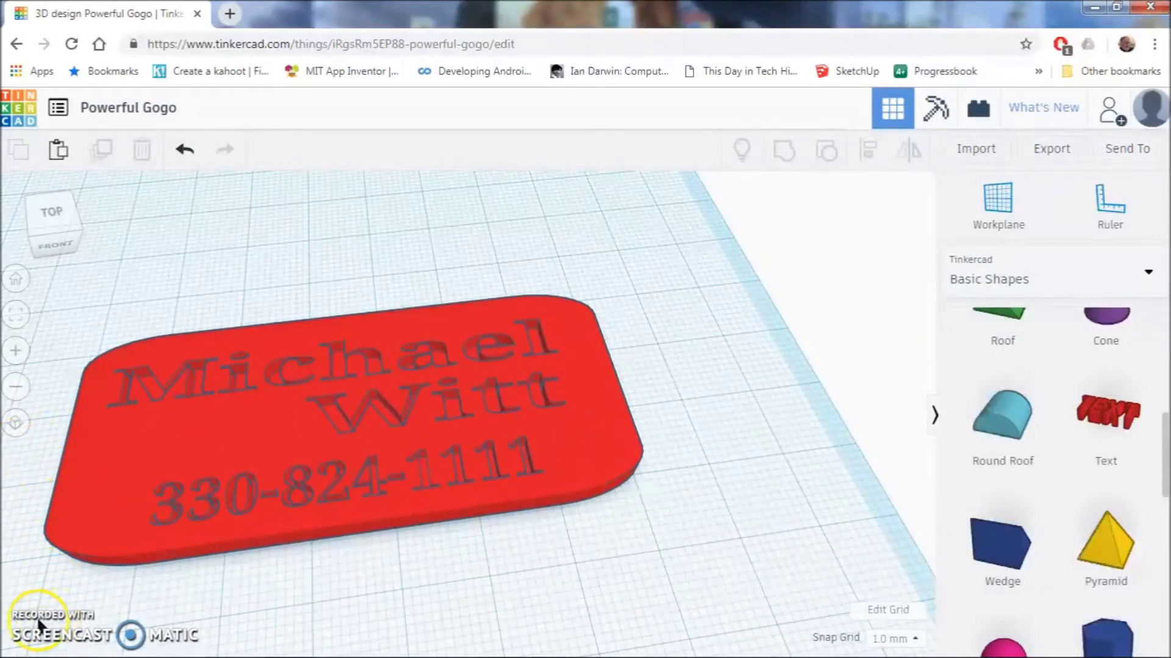
middle_drag(34, 628, 488, 533)
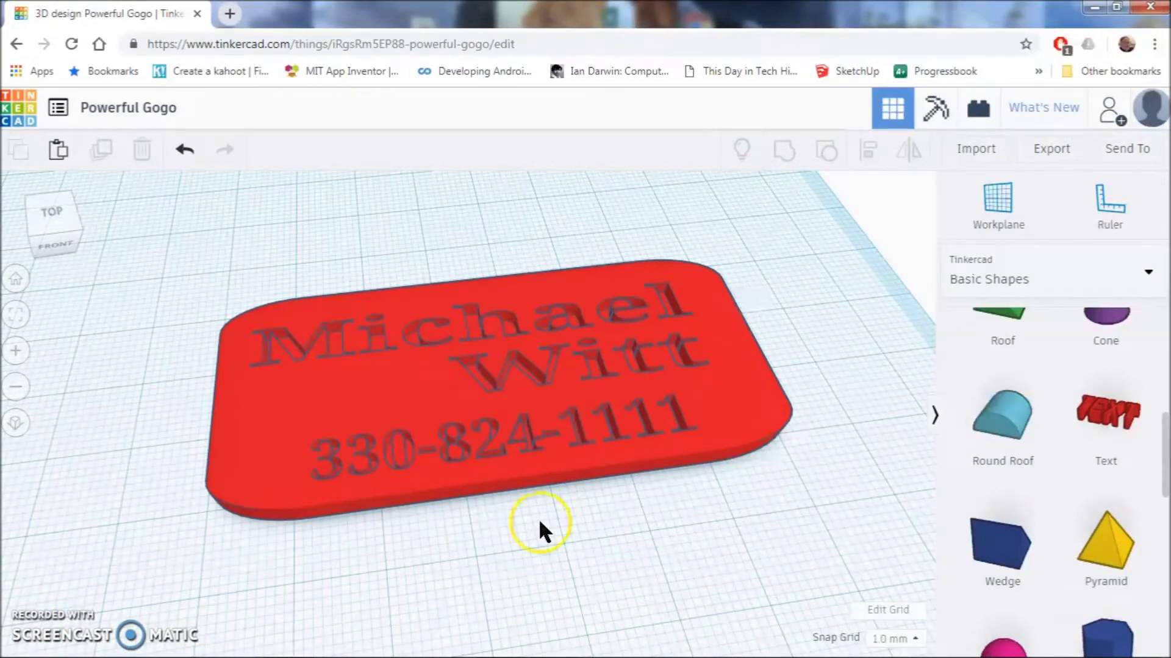
click(1007, 436)
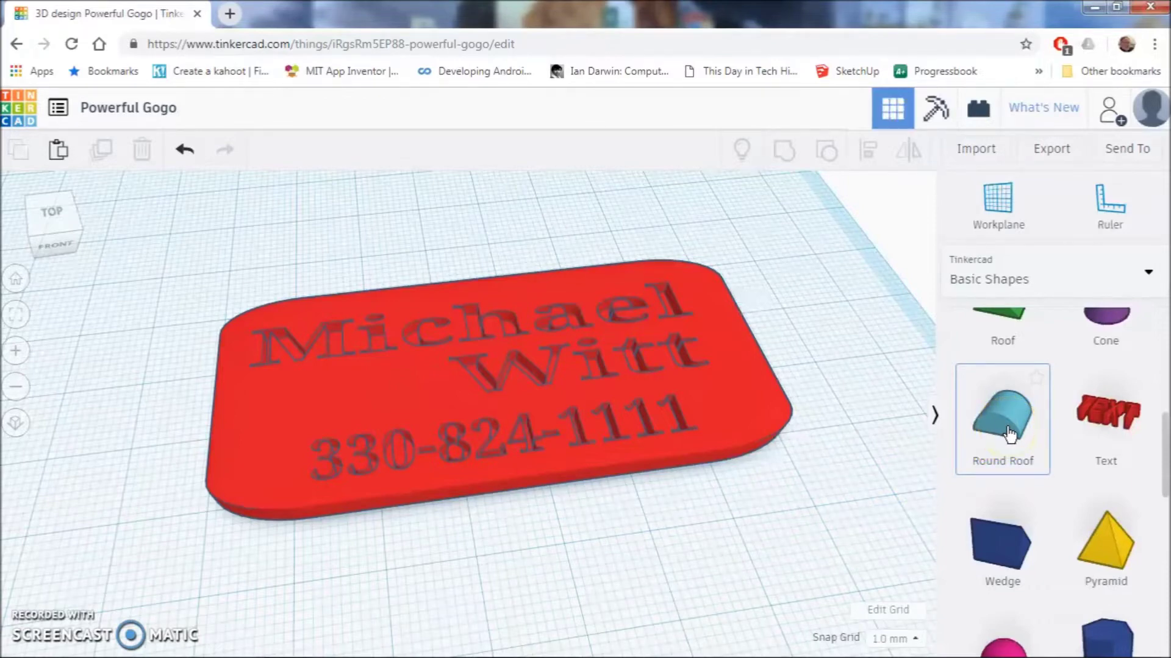
- Place a blue Round Roof shape to the left of the red plate
drag(1007, 434, 118, 403)
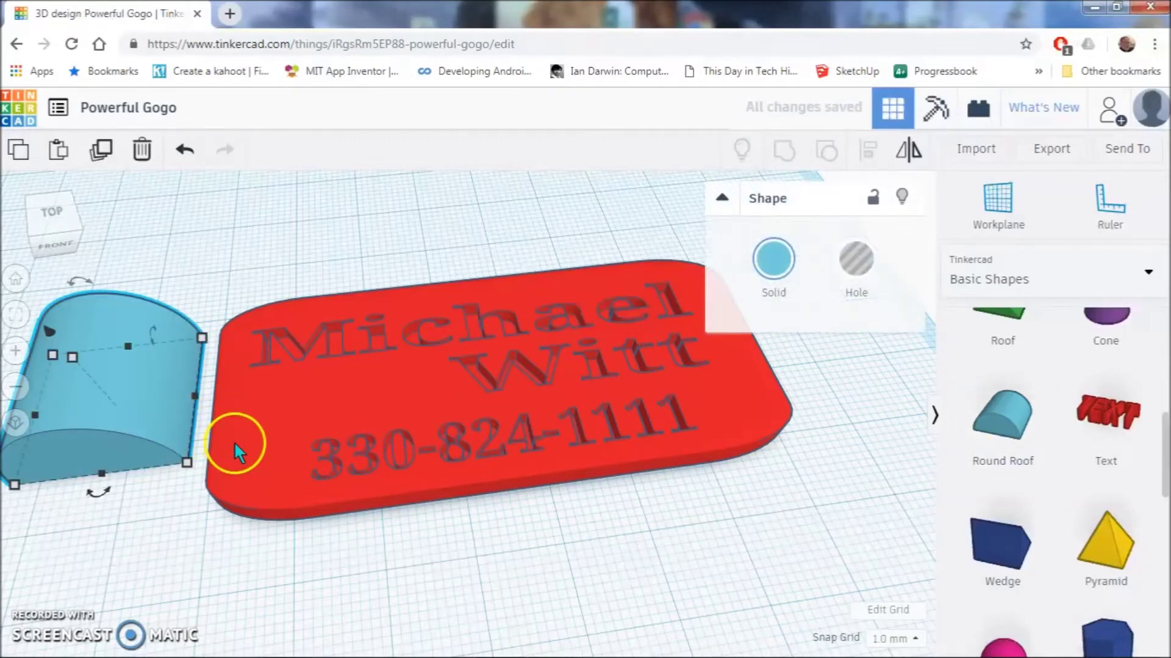
click(154, 513)
middle_drag(155, 514, 517, 515)
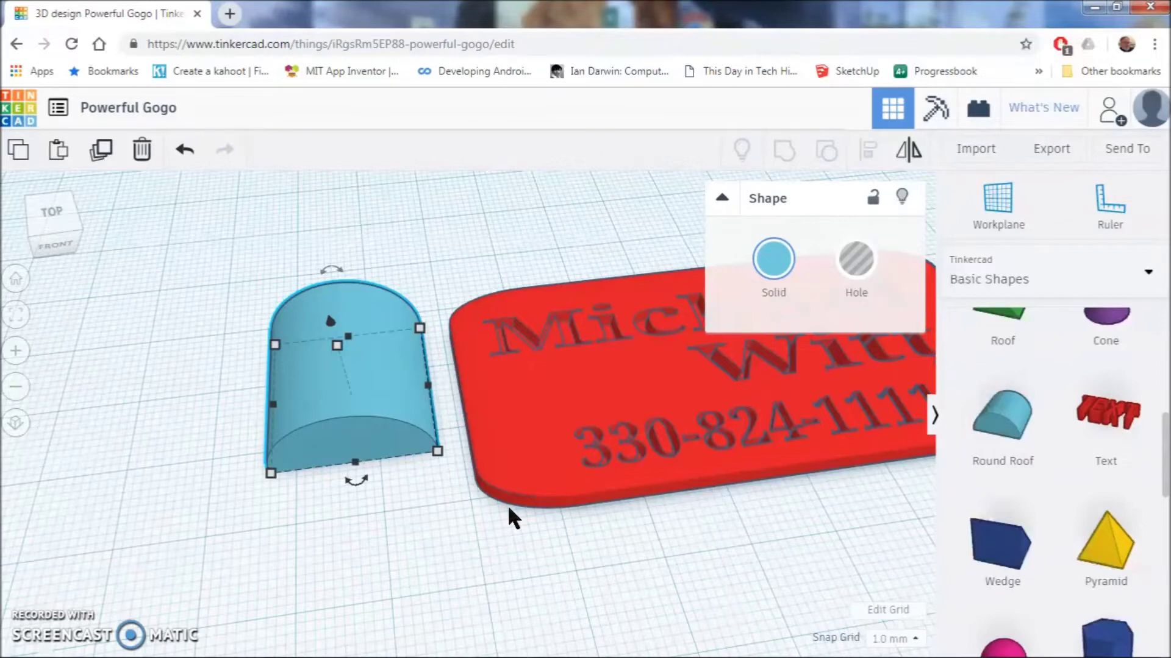
click(329, 456)
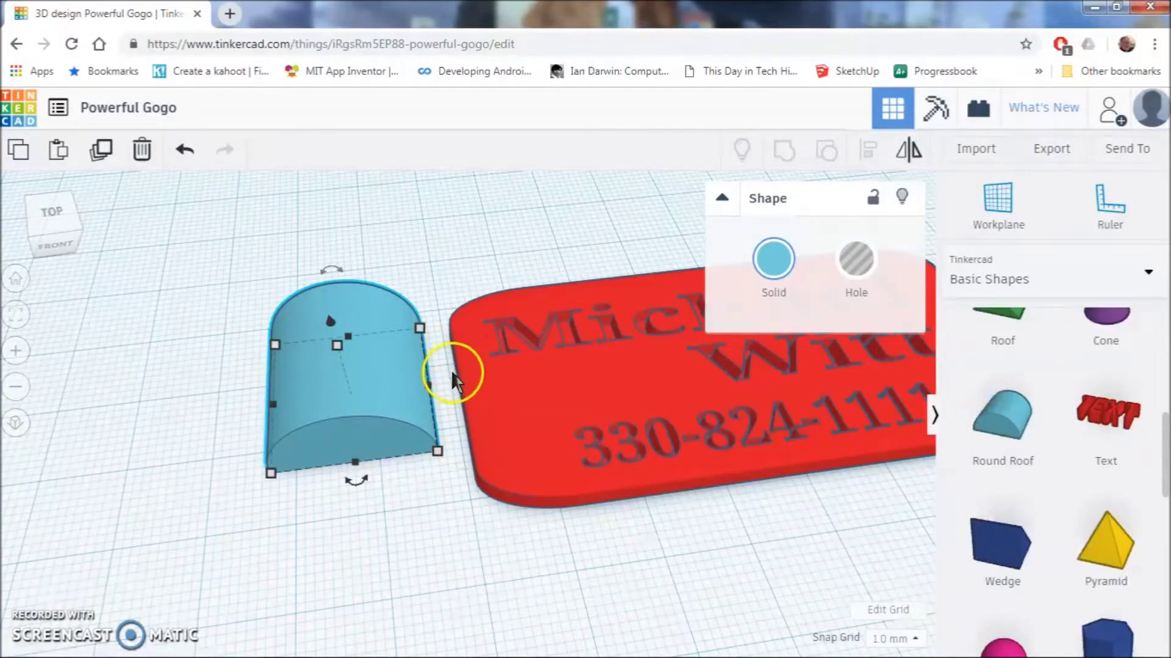
- Rotate the round roof by an exact -90° angle
drag(356, 482, 503, 381)
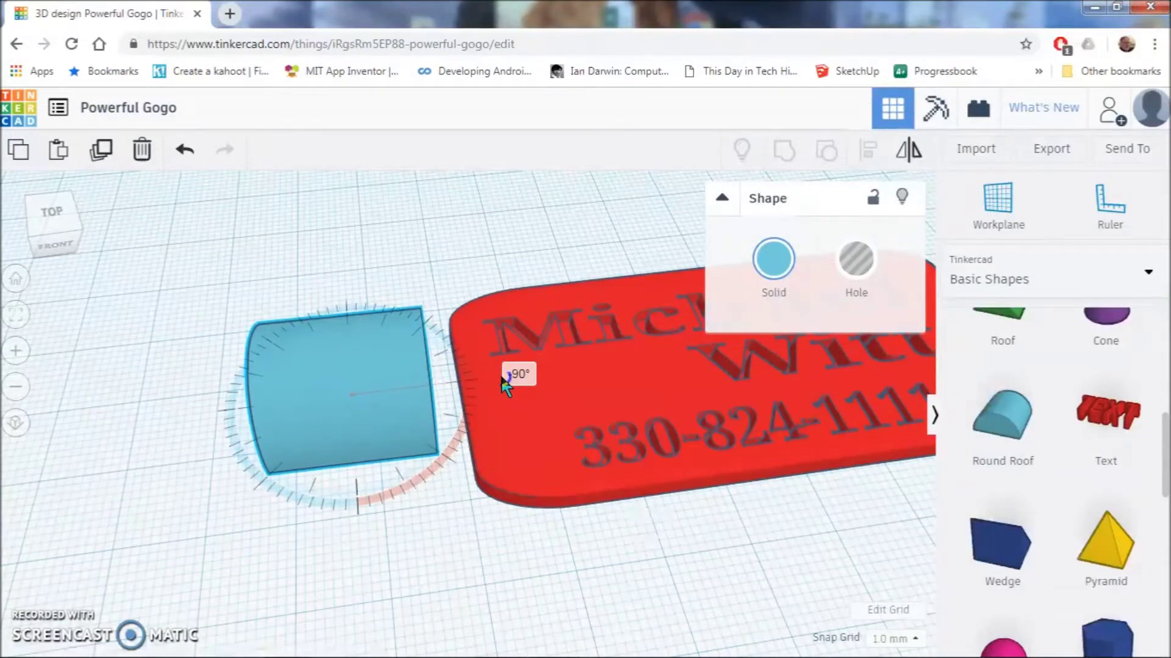
drag(503, 383, 503, 380)
drag(503, 379, 503, 379)
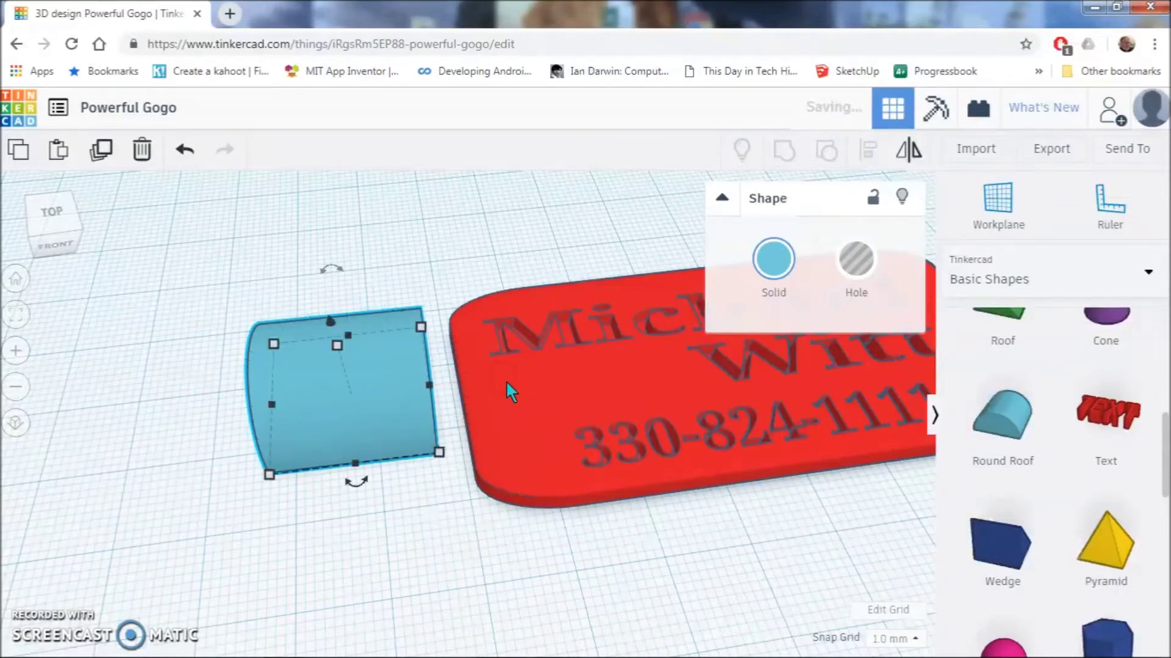
key(ctrl+z)
mouse_move(358, 488)
mouse_down()
mouse_move(359, 517)
mouse_move(356, 484)
mouse_up()
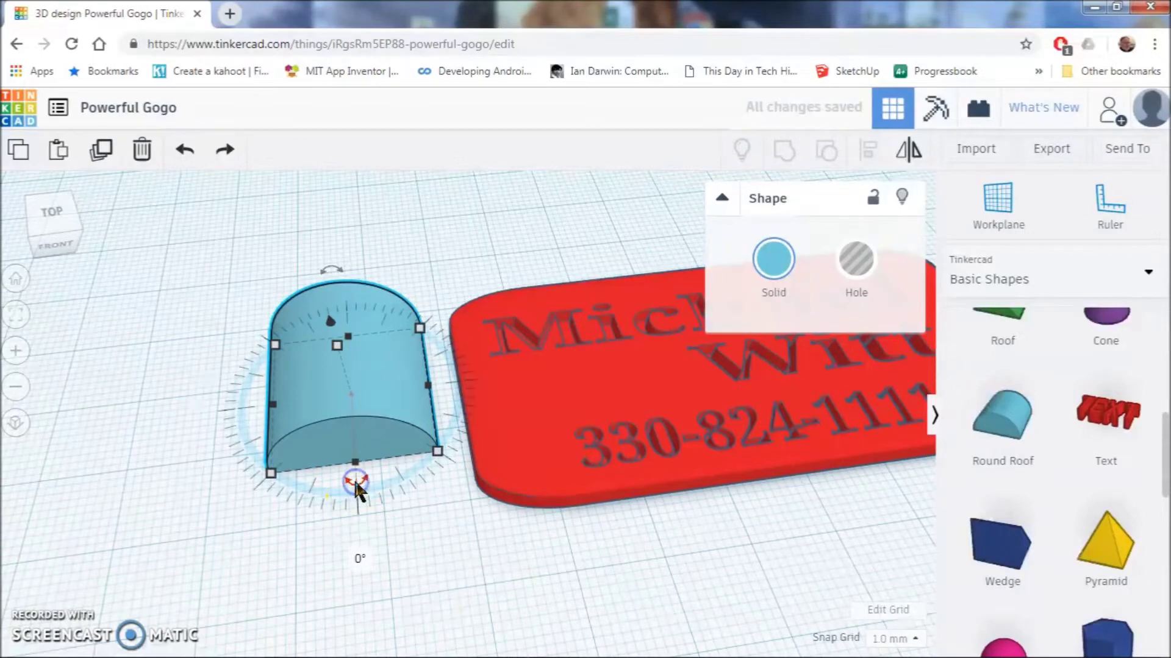
click(357, 560)
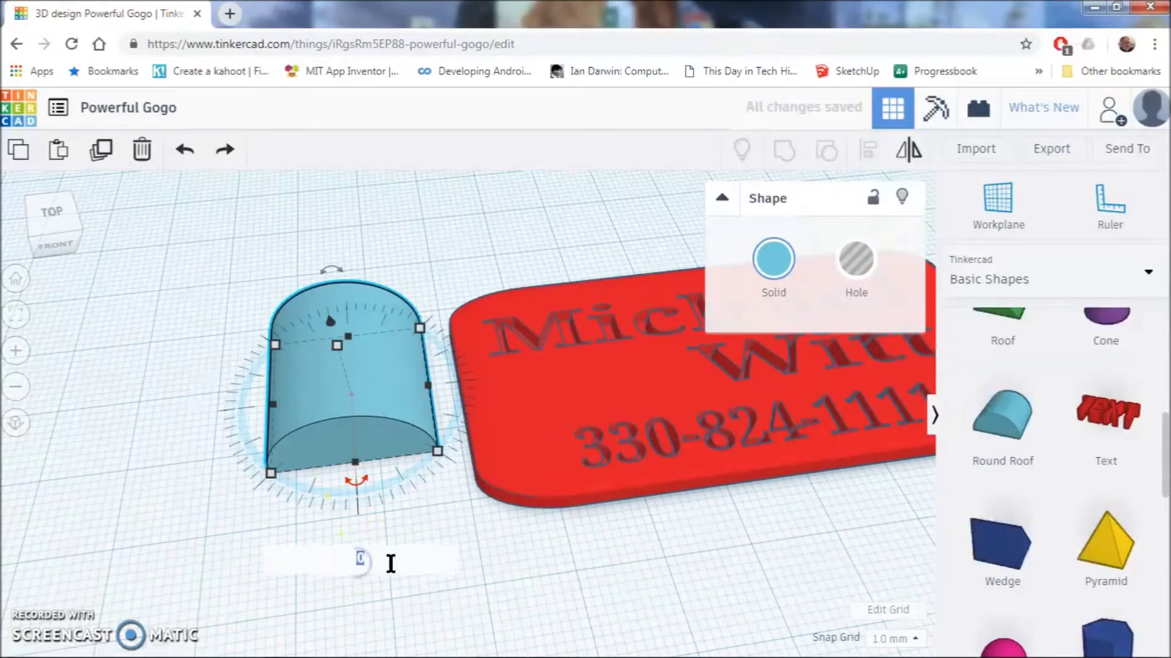
text(-90)
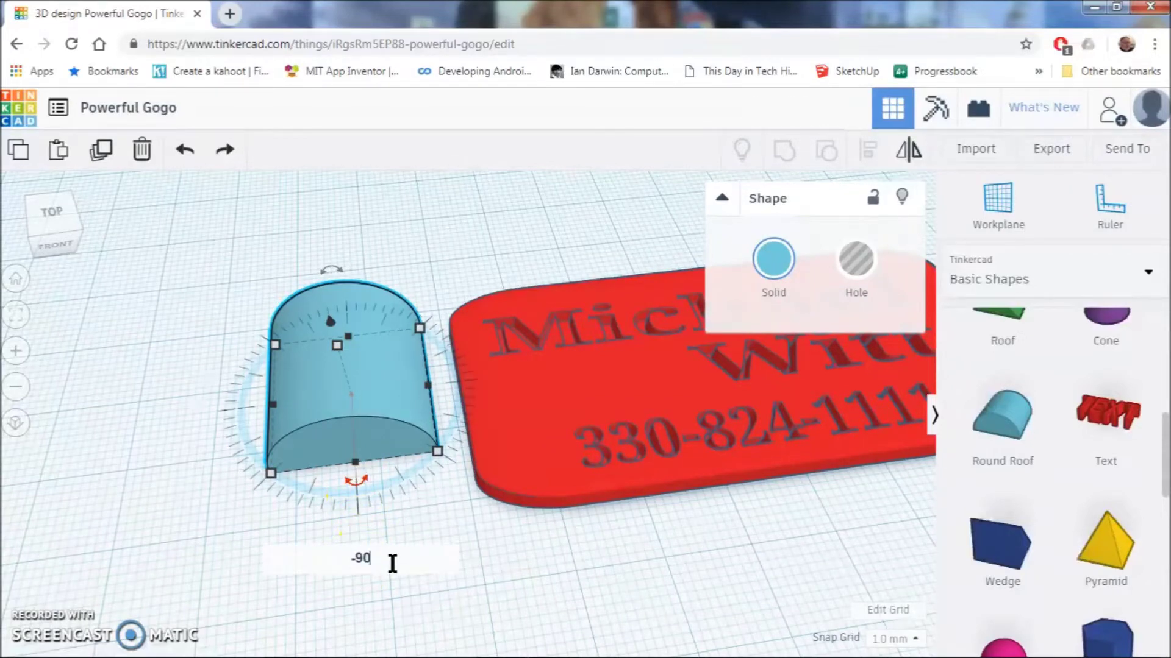
key(Return)
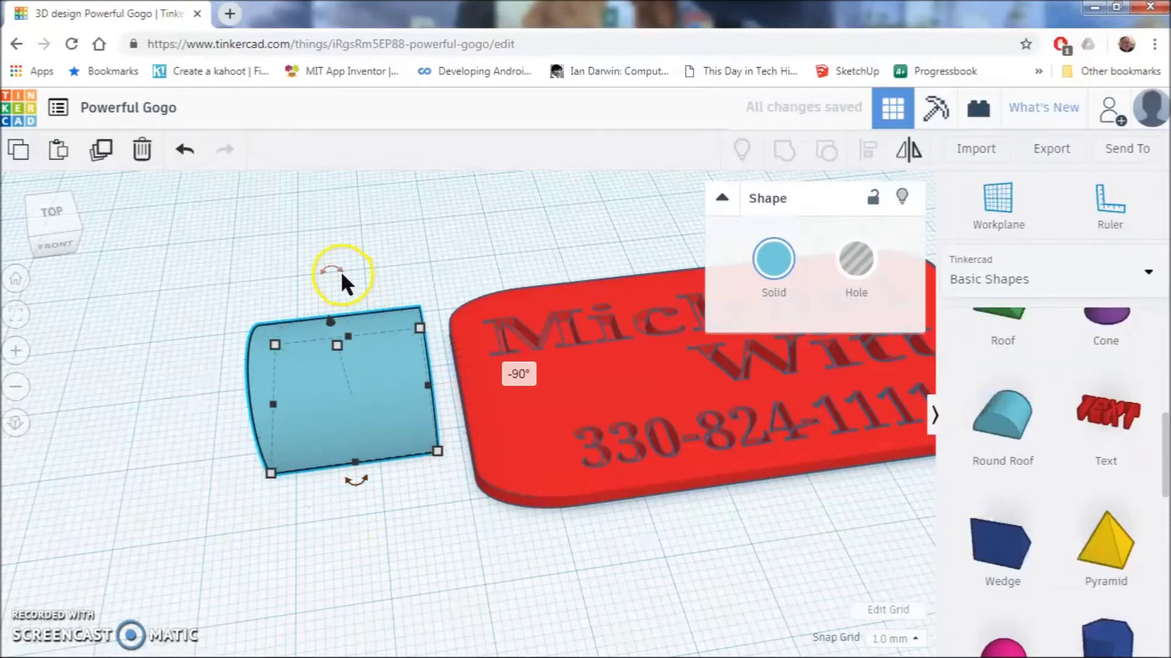
- Rotate the round roof a further 90 degrees upright with the top rotation handle
mouse_move(332, 269)
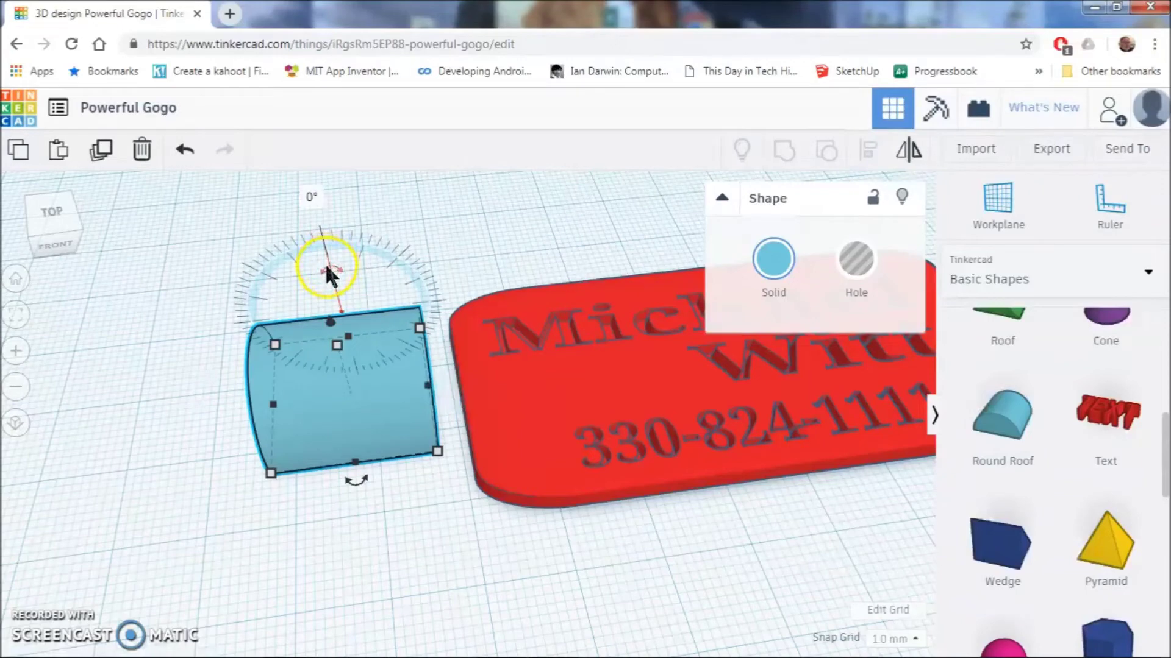
drag(318, 263, 299, 341)
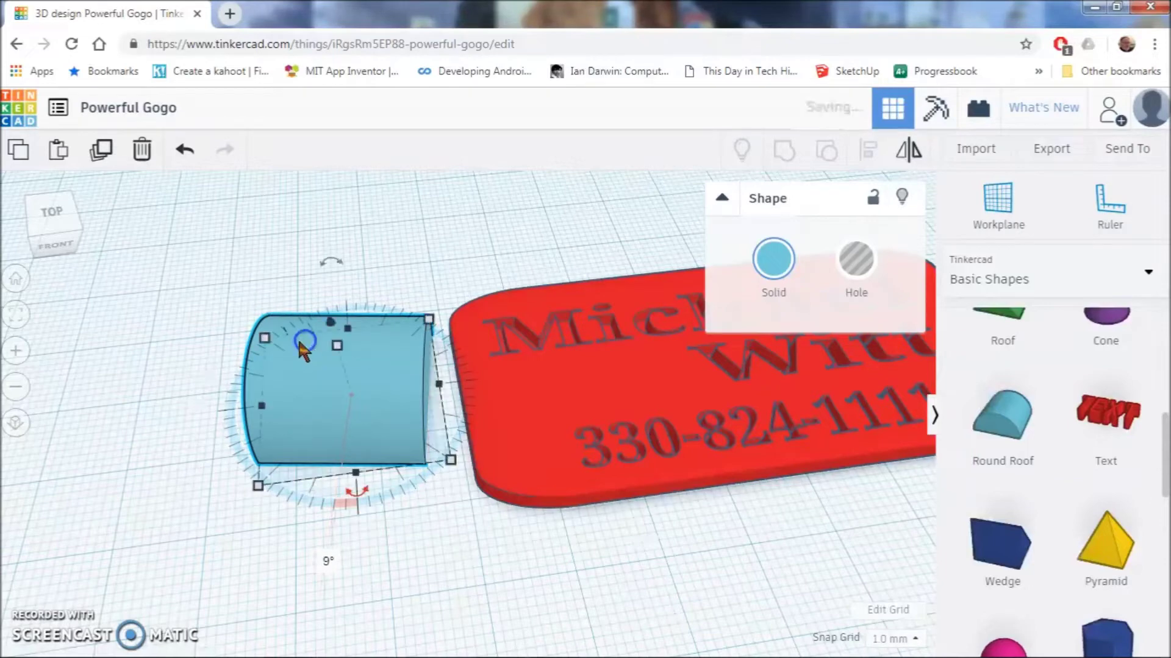
key(ctrl+z)
drag(321, 292, 261, 313)
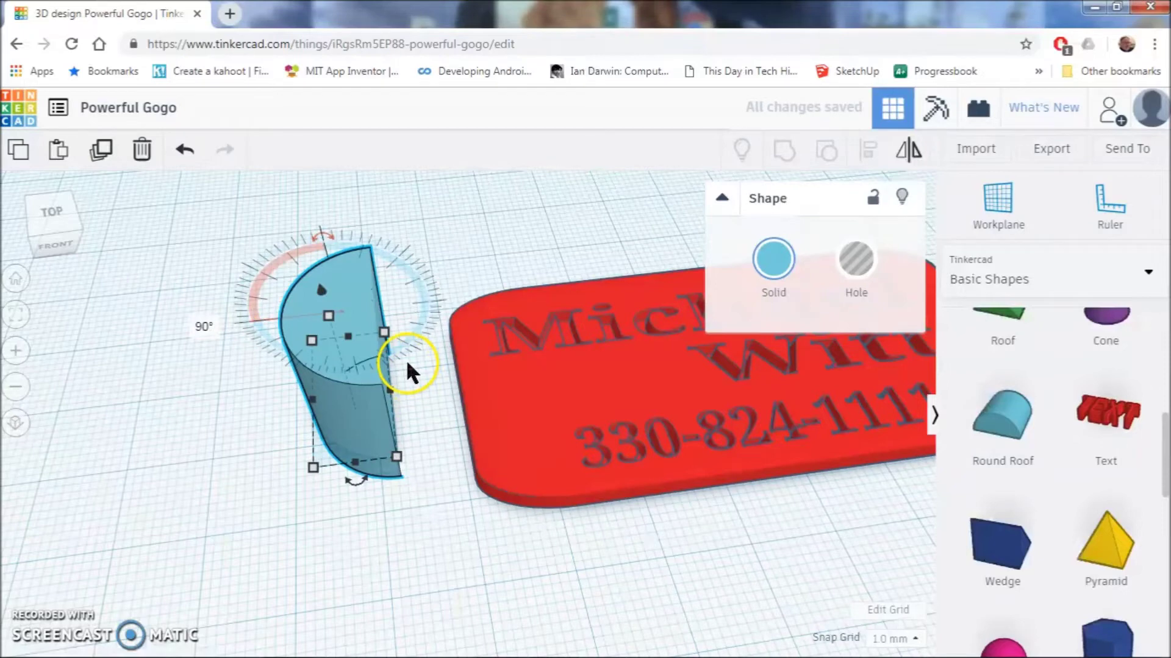
- Change the round roof's height from 20 to 4 mm and butt it against the red tag's left end
drag(330, 392, 409, 404)
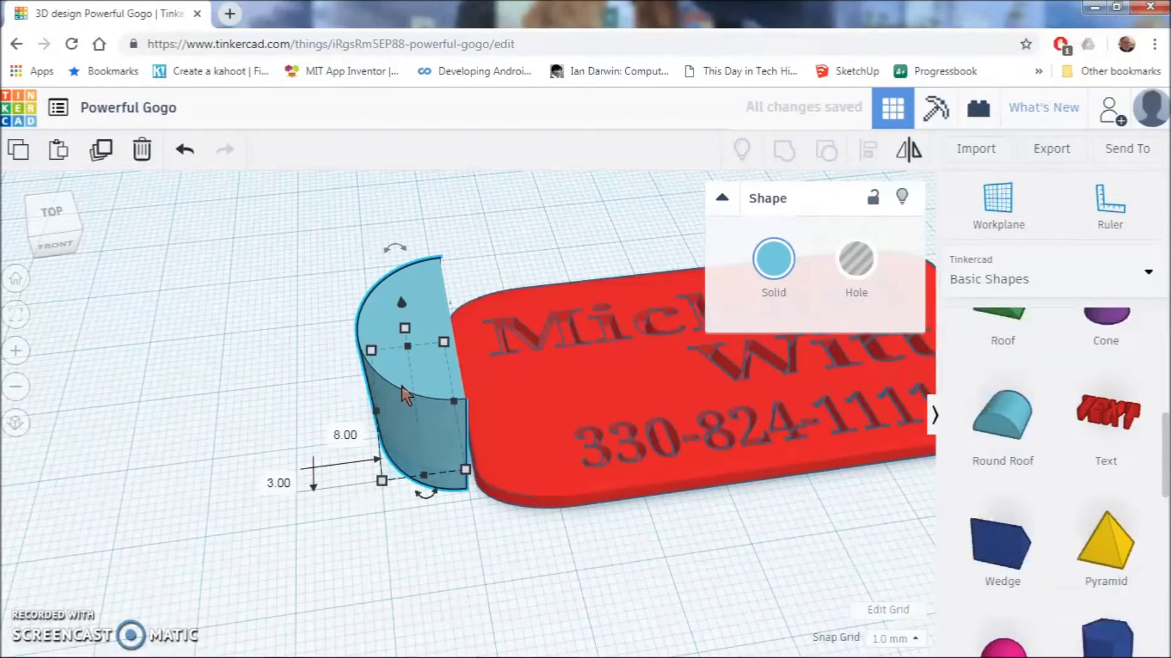
click(405, 387)
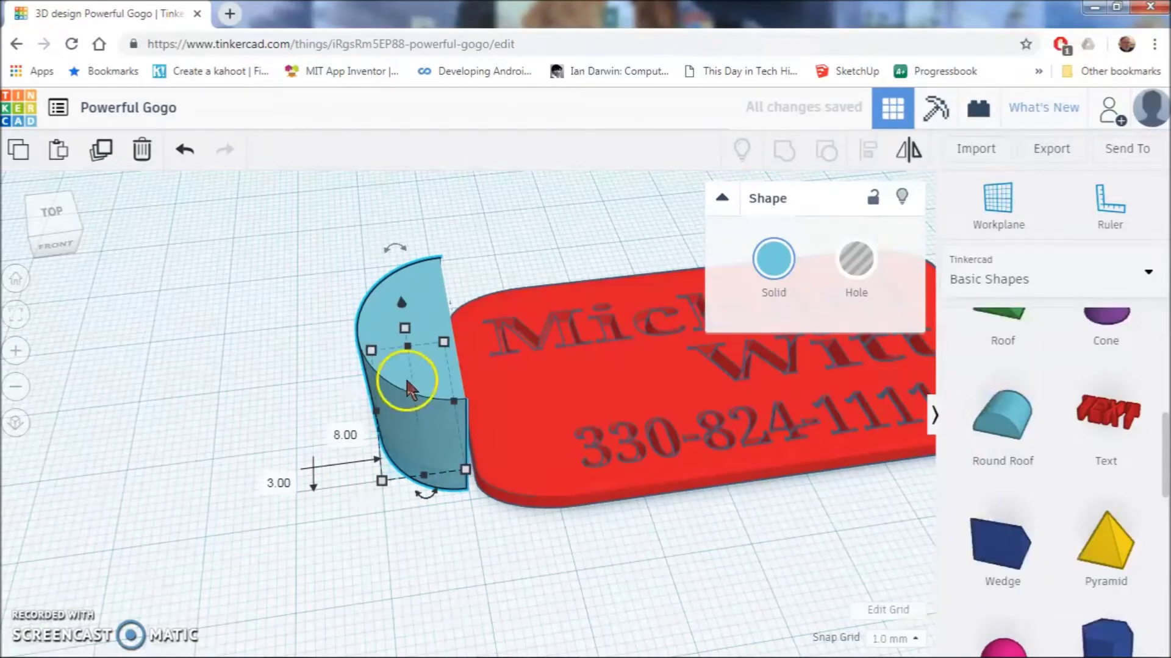
click(405, 331)
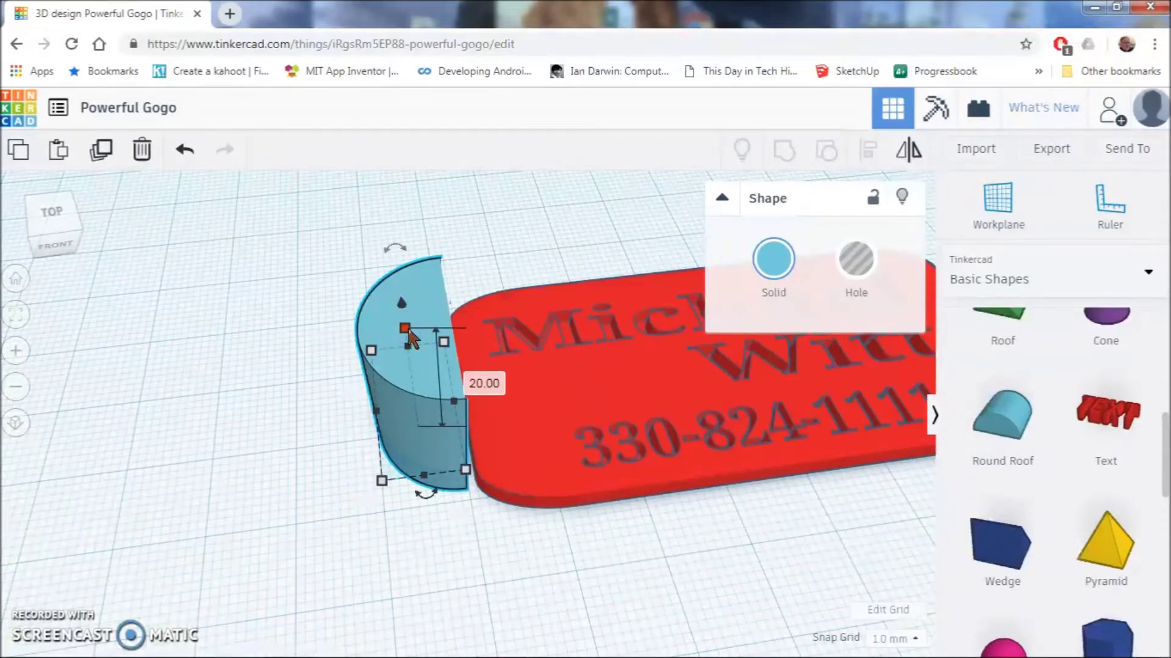
click(481, 383)
text(4)
key(Return)
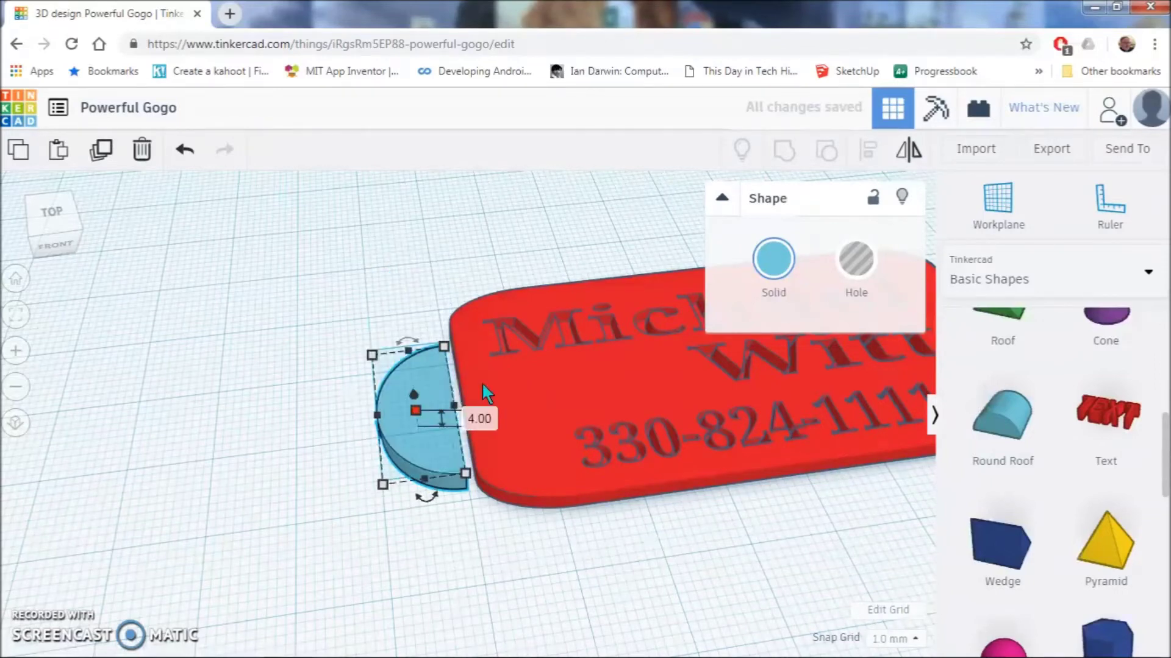
click(476, 405)
drag(437, 443, 435, 430)
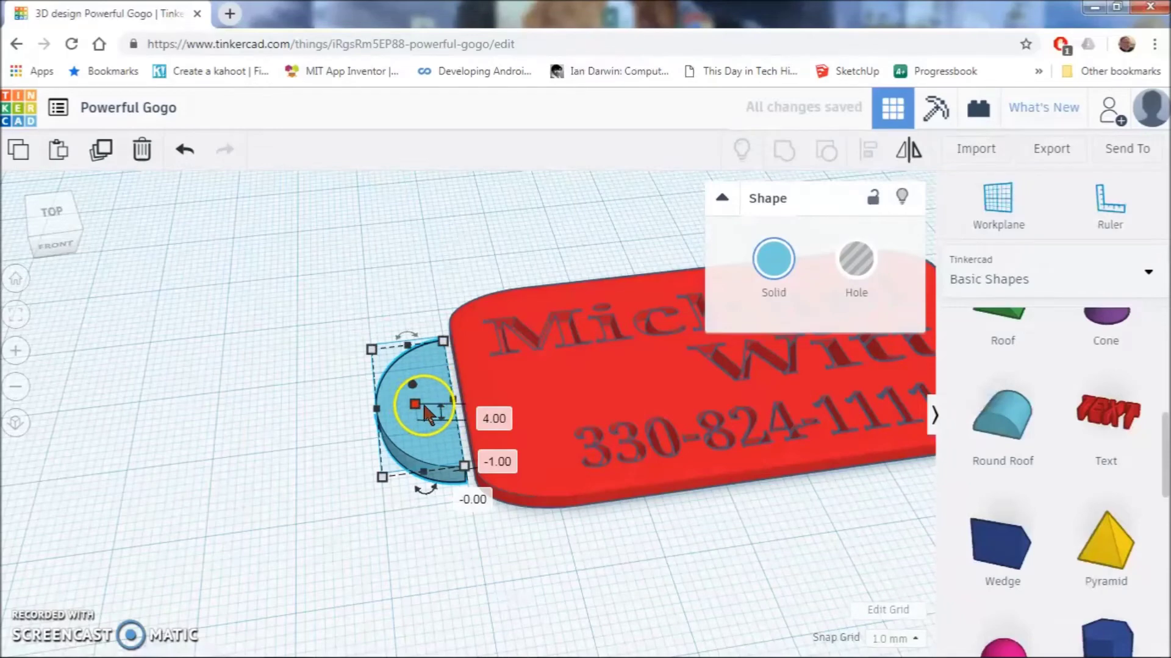
click(315, 410)
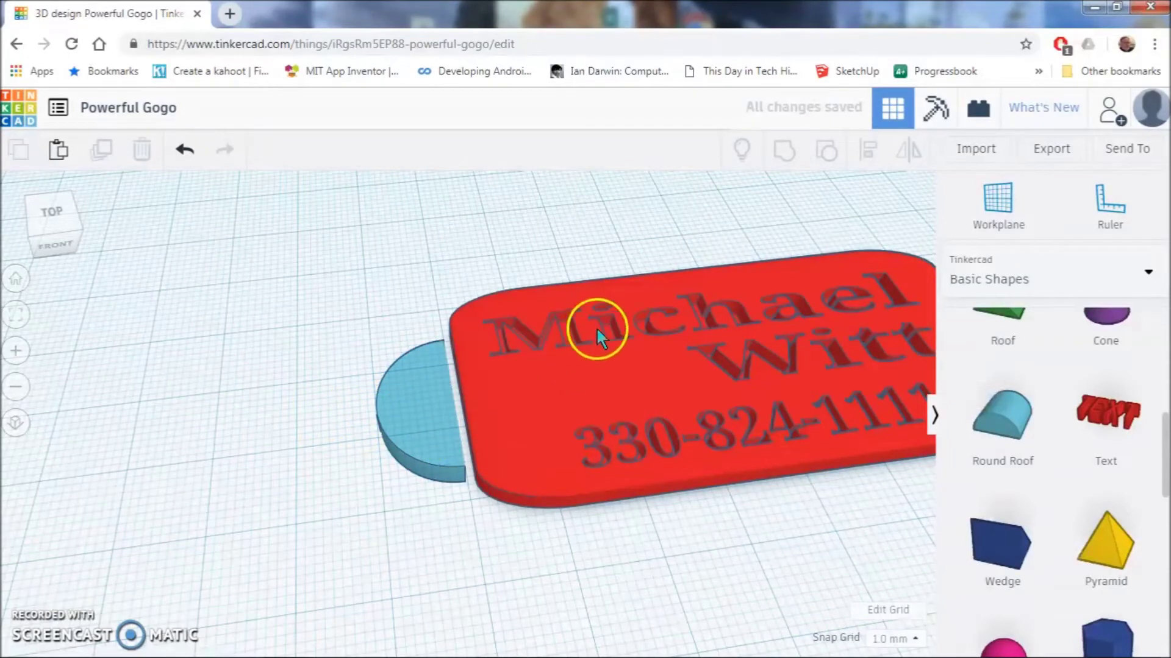
click(437, 398)
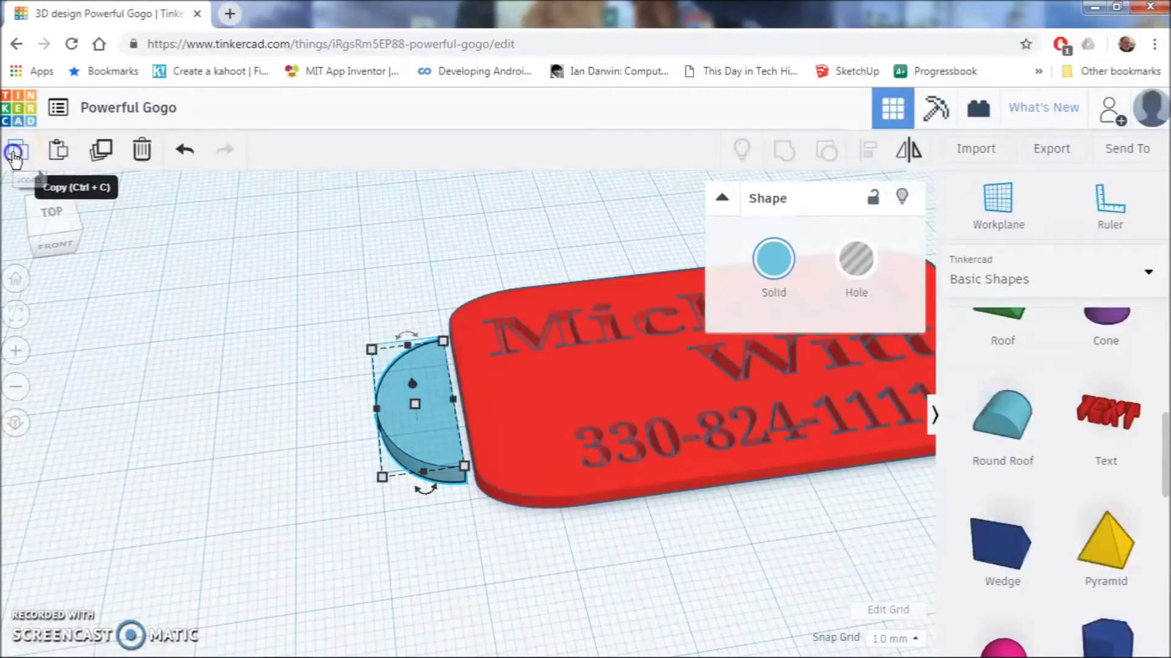
- Paste a copy of the half-cylinder and shrink it to 19 by 9 mm
click(54, 155)
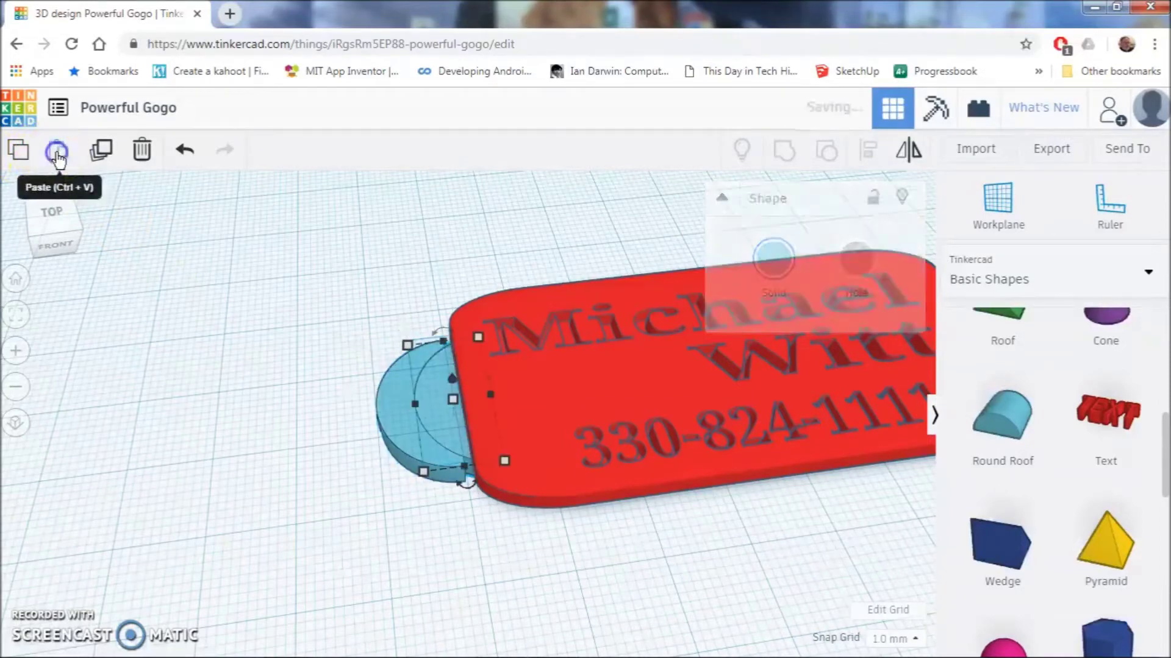
drag(430, 399, 324, 418)
click(381, 464)
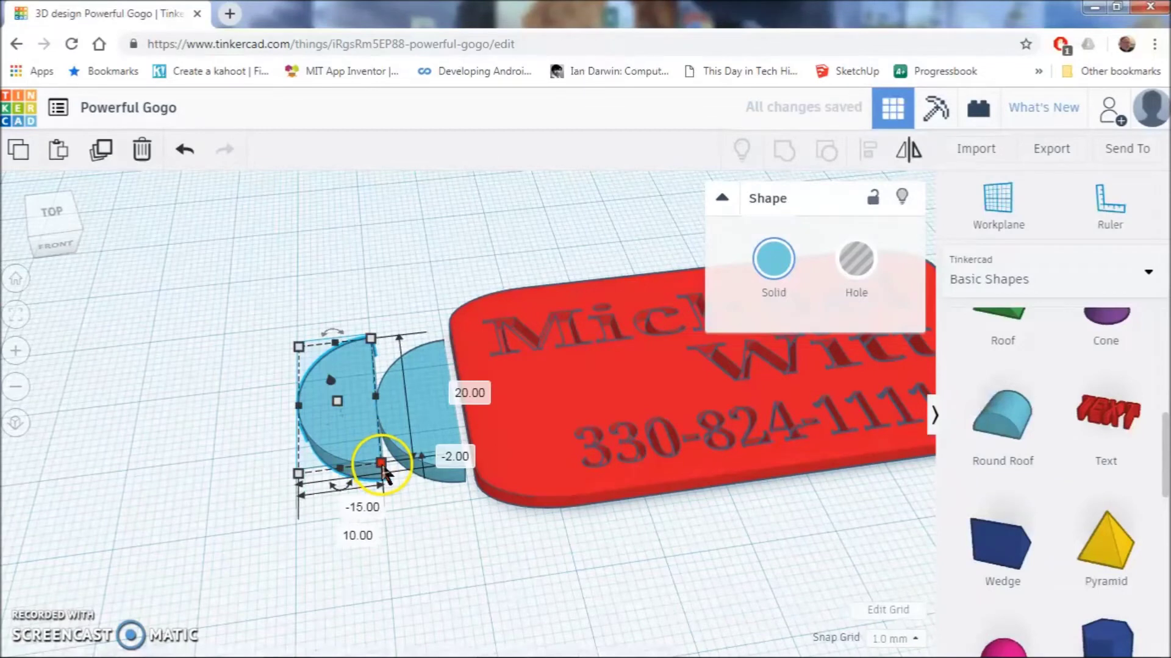
drag(380, 463, 437, 427)
click(320, 419)
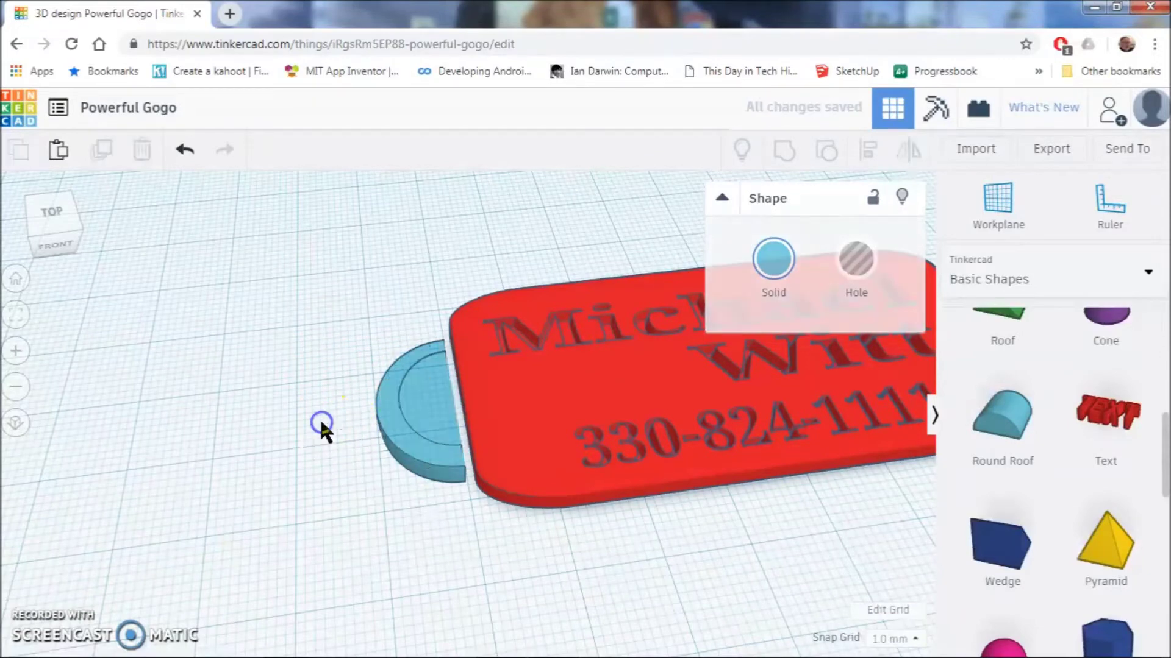
click(372, 432)
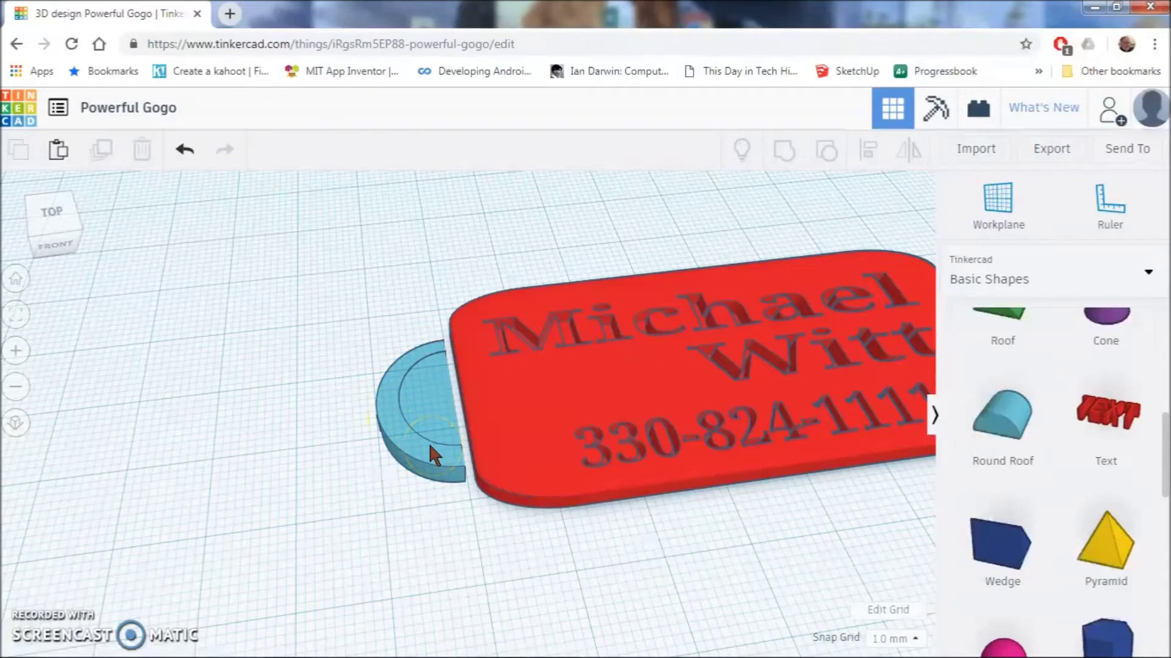
- Enlarge the outer half-cylinder to 21 by 11 mm around the copy
click(427, 415)
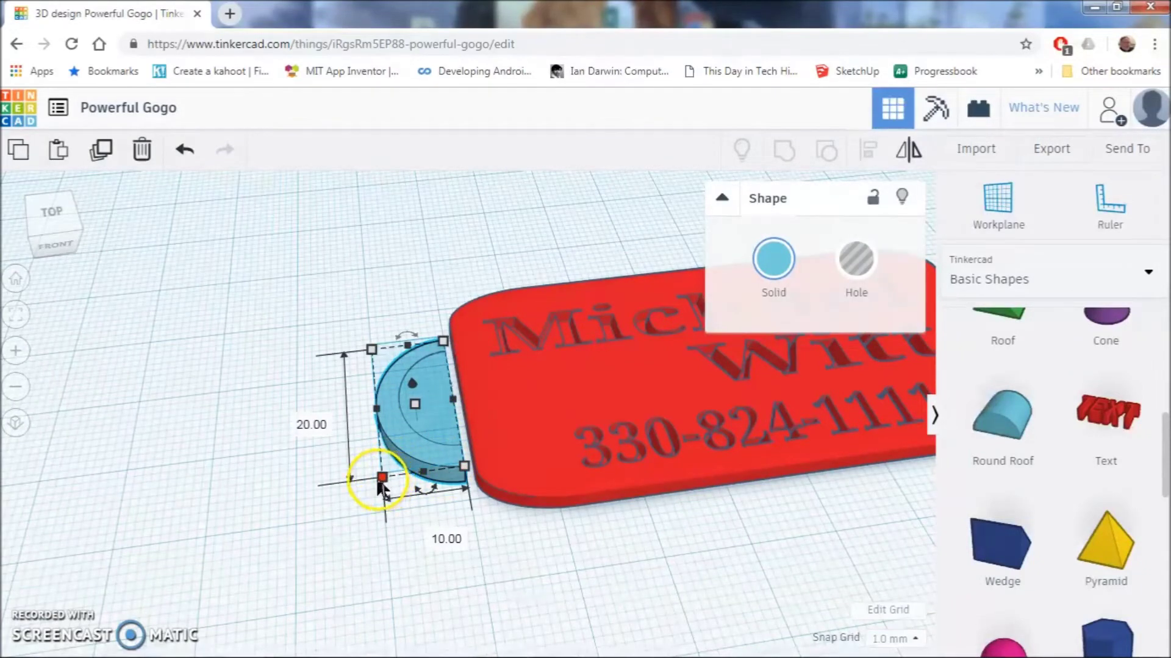
drag(374, 487, 378, 474)
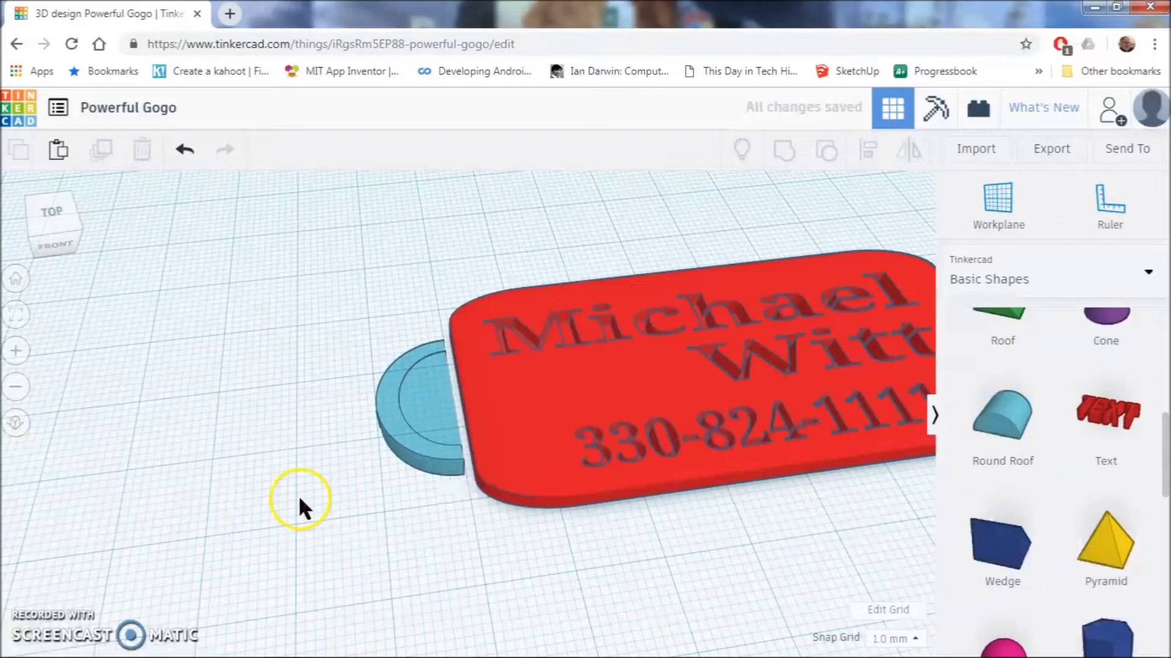
click(435, 407)
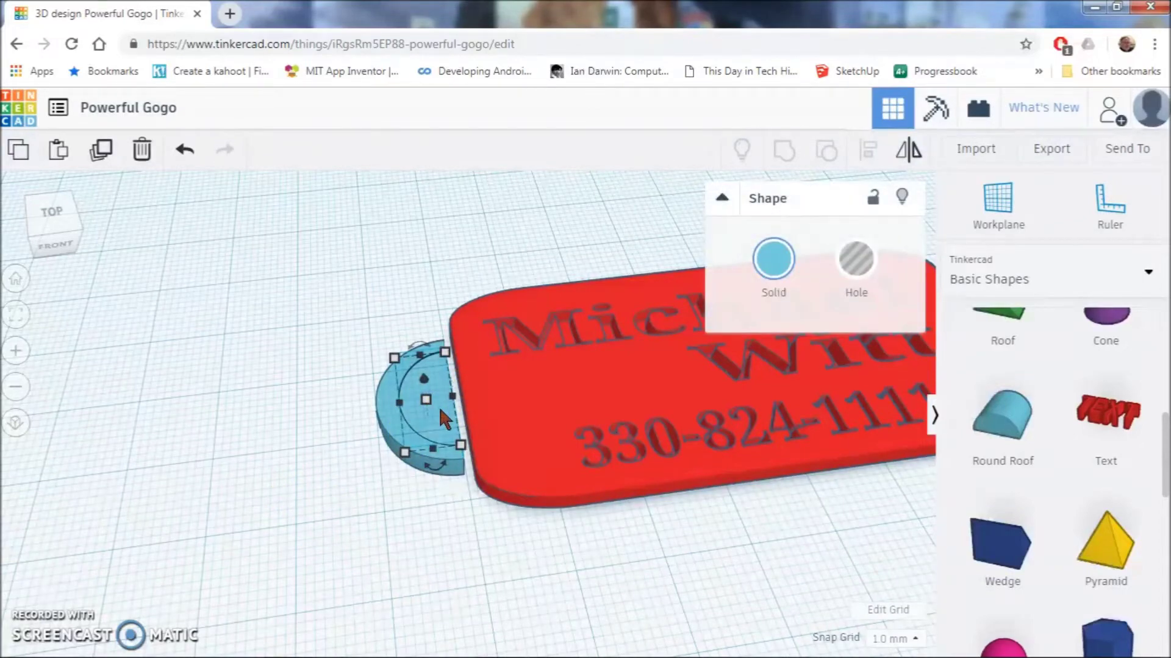
- Make the inner half-cylinder a hole and group it with the outer one into an arc loop
click(857, 259)
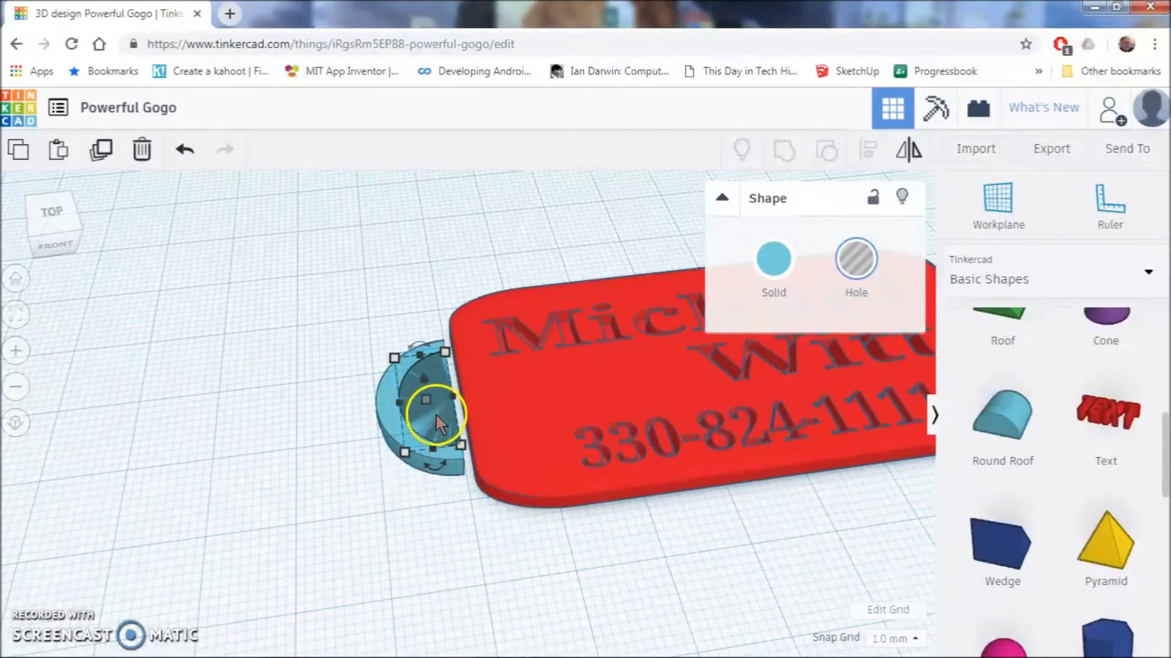
click(452, 432)
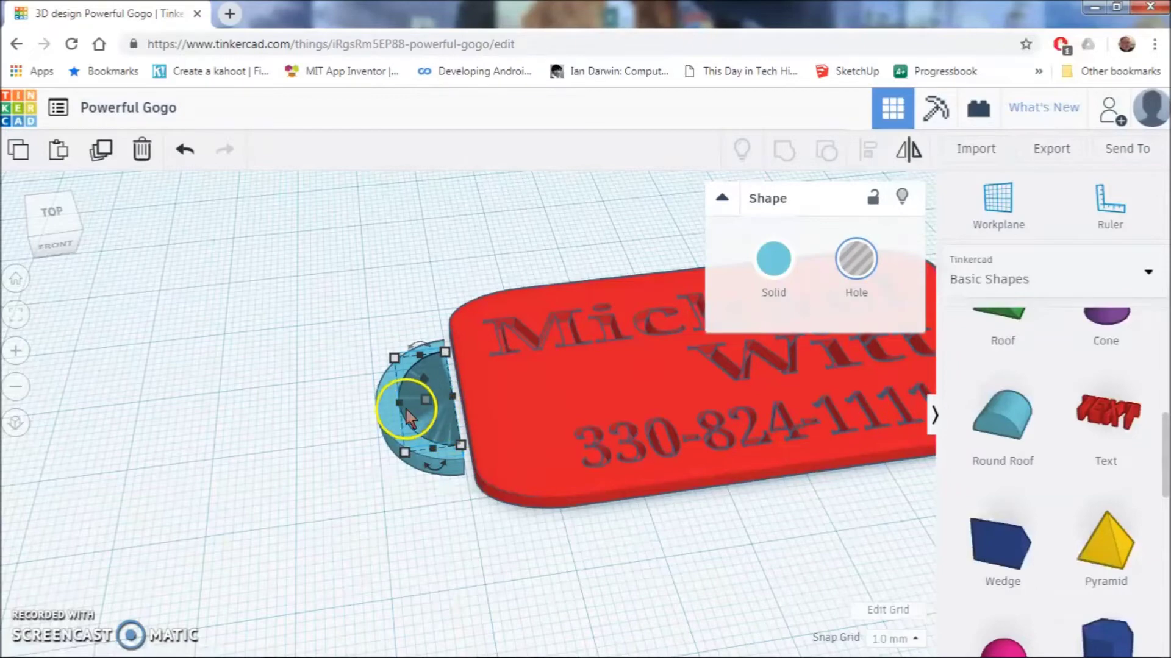
shift+click(389, 405)
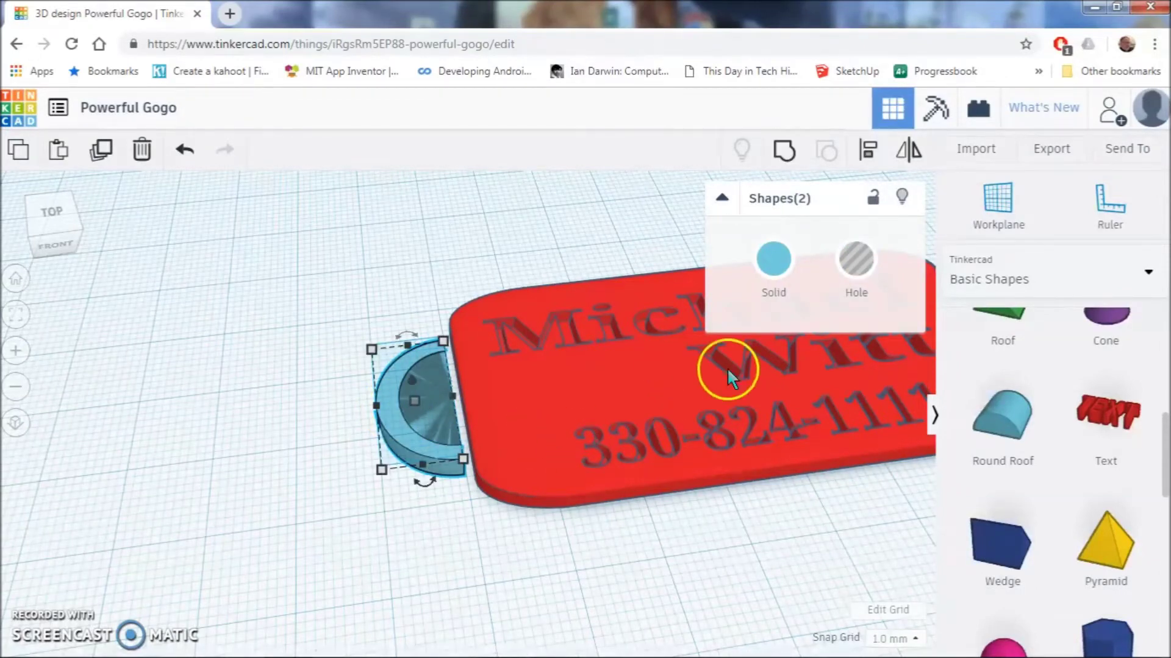
click(784, 150)
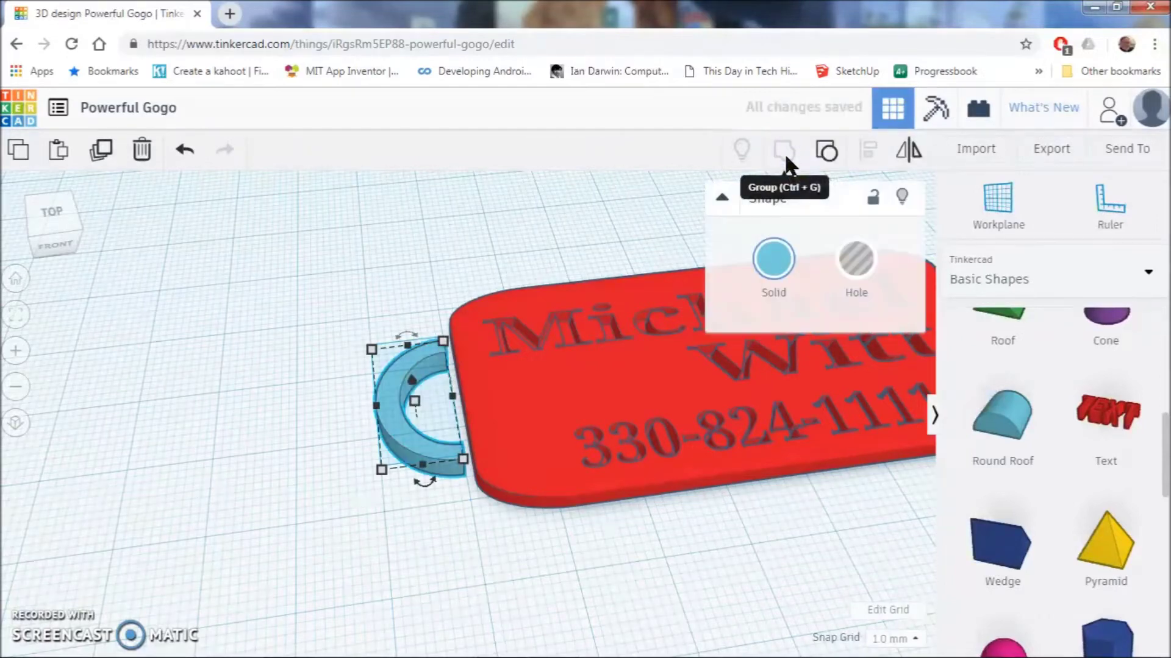
click(700, 409)
click(452, 549)
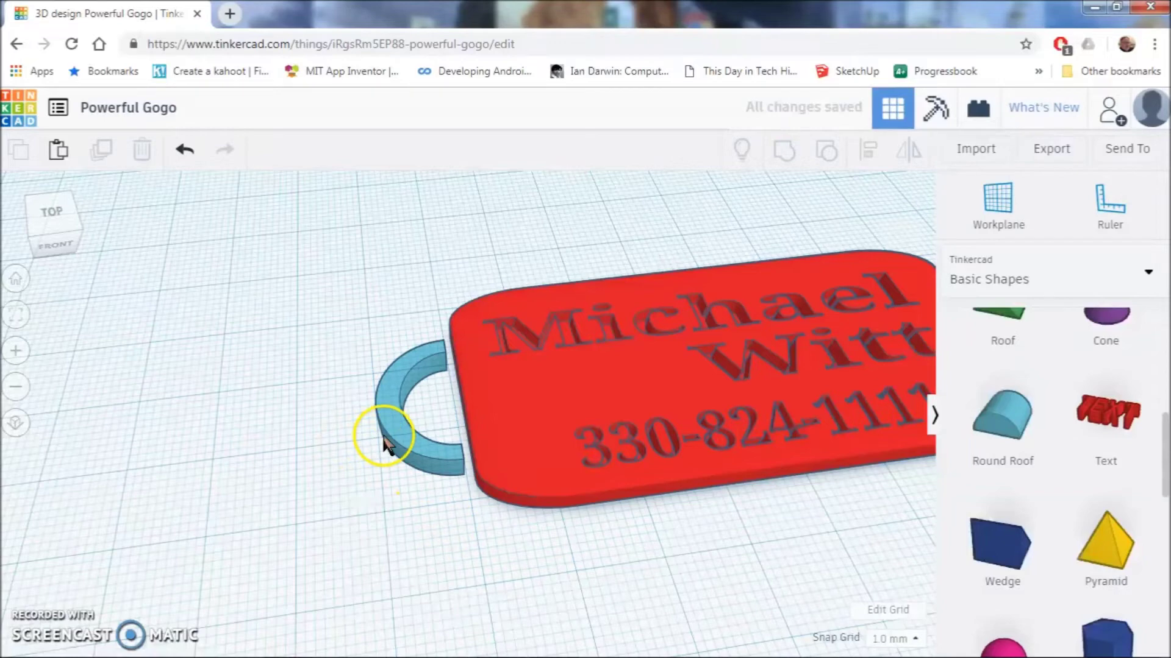
click(396, 418)
- Raise the arc off the workplane and drag its height down from 4 to 3 mm
drag(438, 488, 425, 439)
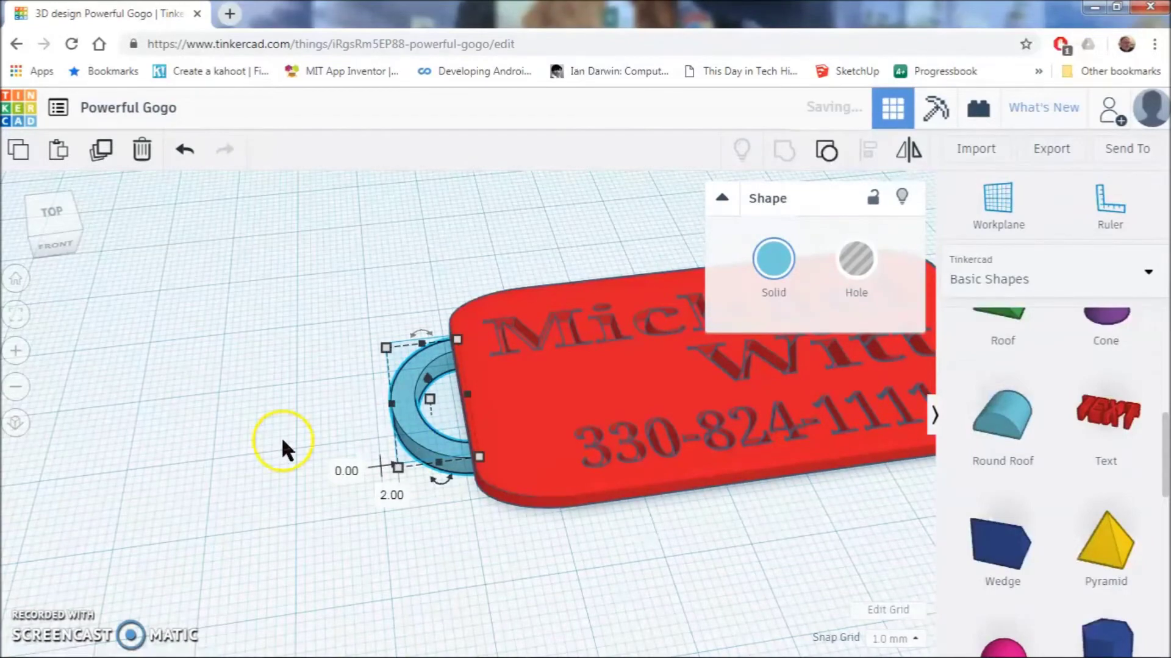
right_drag(282, 444, 403, 397)
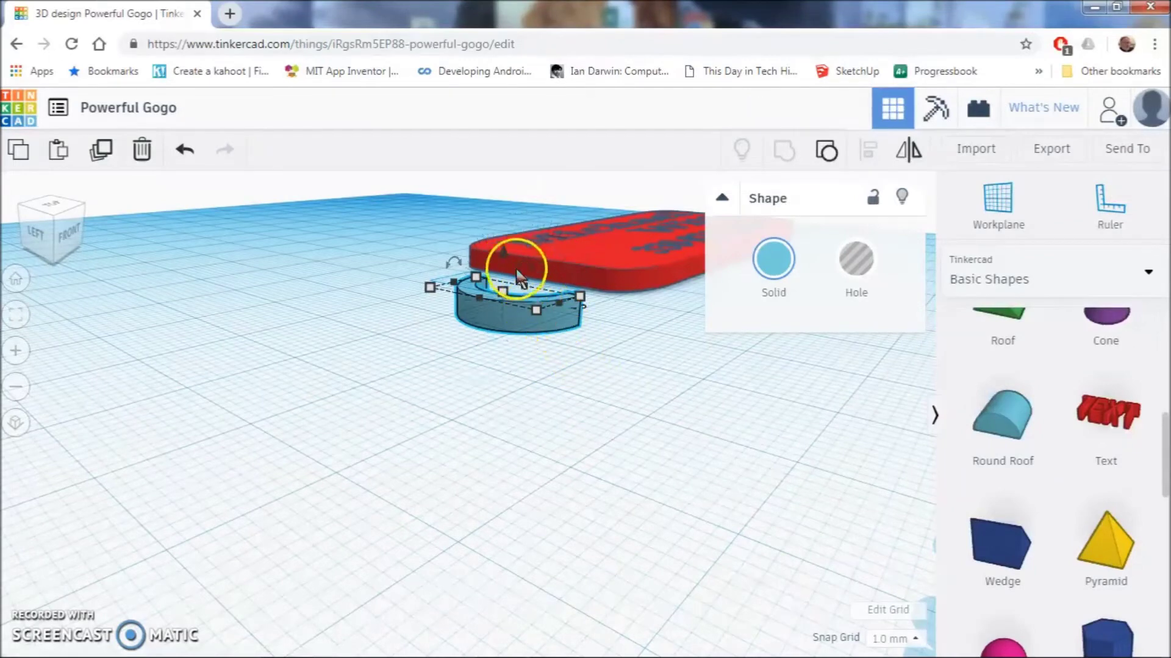
drag(502, 253, 504, 217)
right_drag(569, 319, 407, 317)
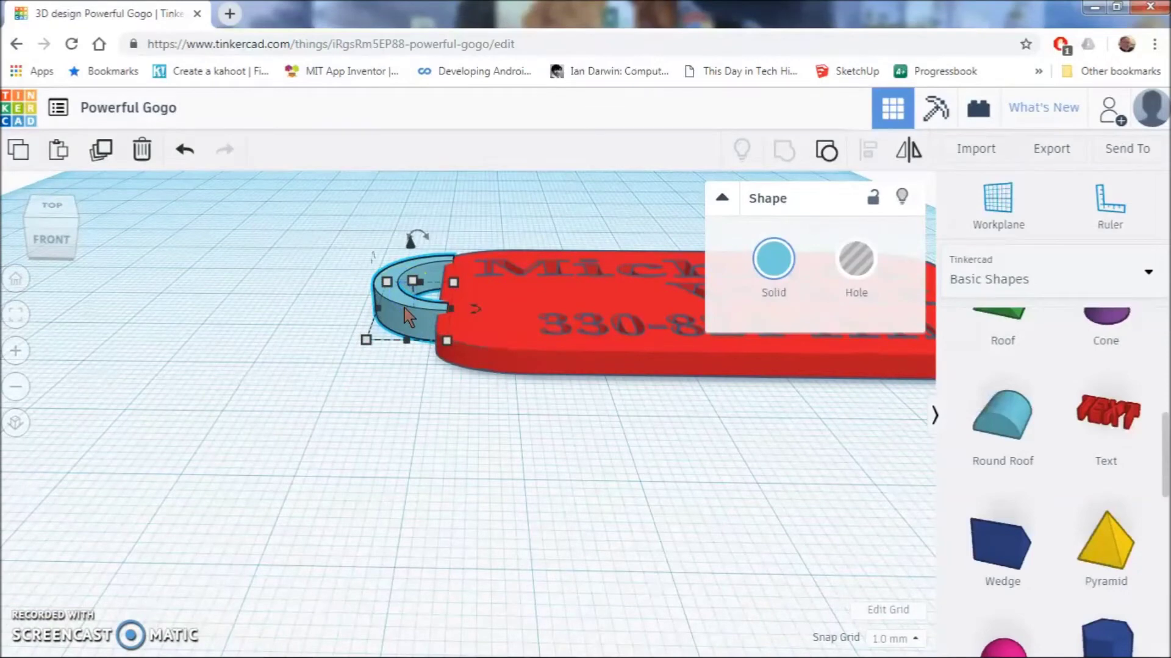
click(412, 281)
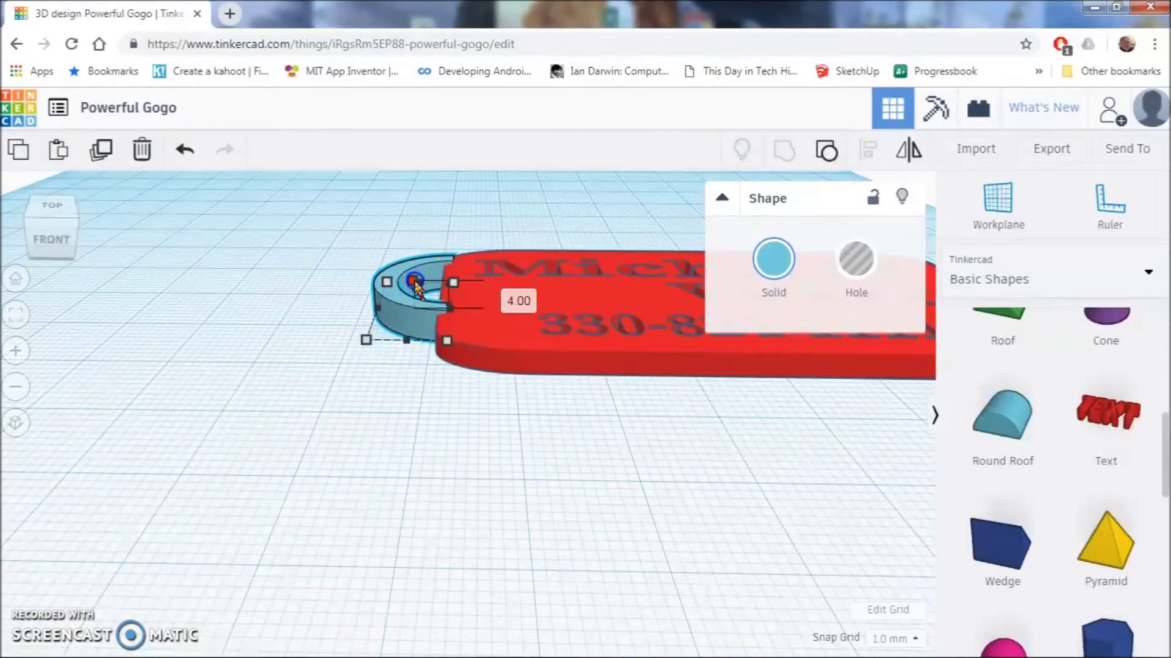
drag(414, 283, 415, 292)
right_drag(431, 332, 452, 317)
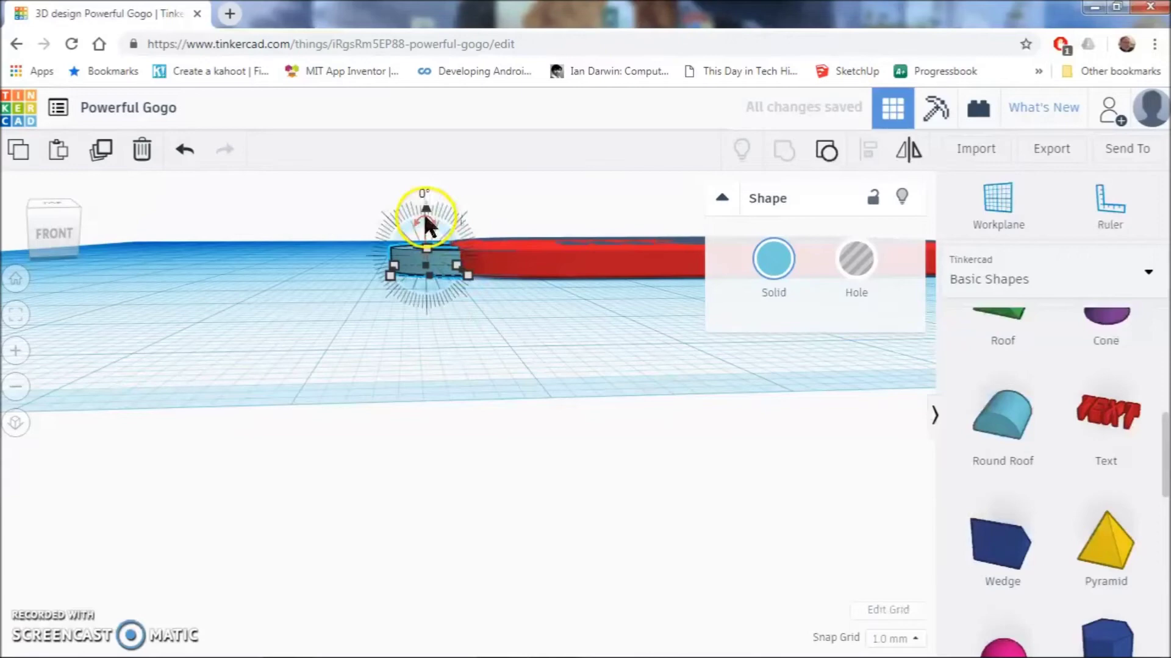
drag(423, 205, 425, 214)
- Set the arc's height field to 3.5 and lift the arc by 1 mm
click(442, 261)
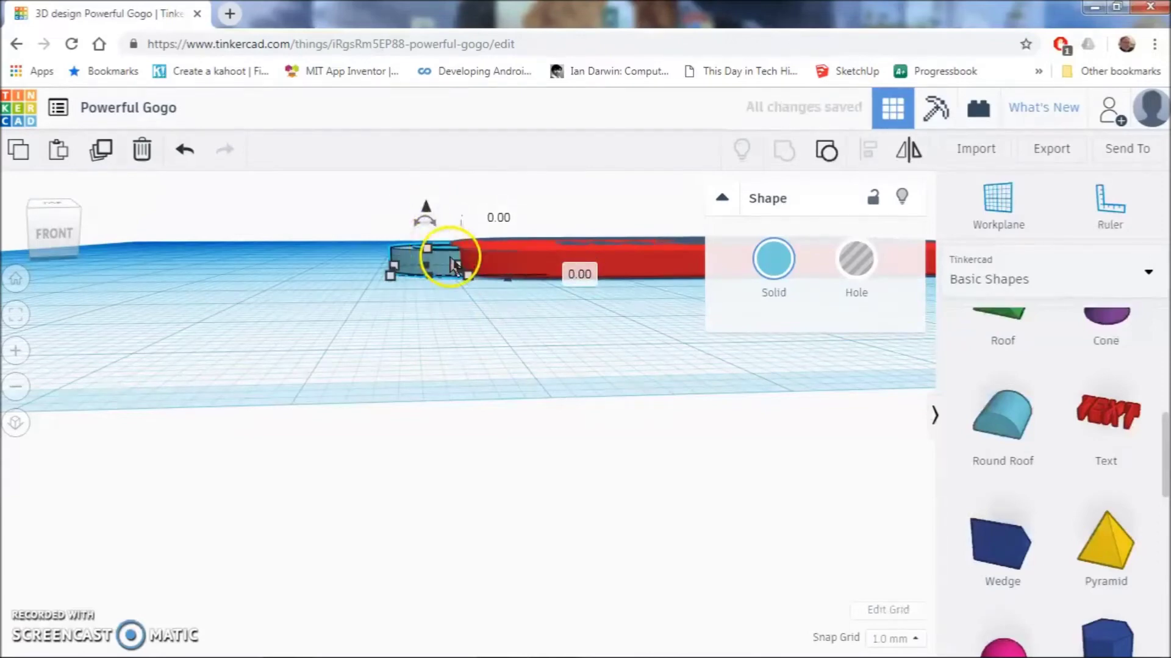
click(532, 259)
text(3)
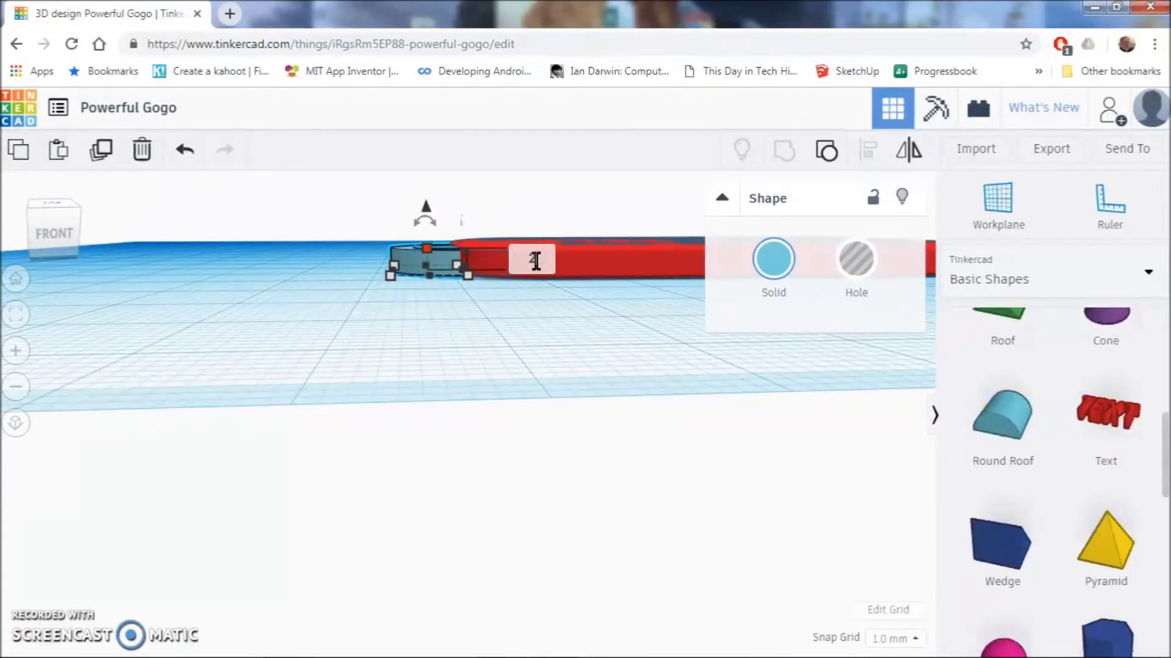
text(.5)
key(Return)
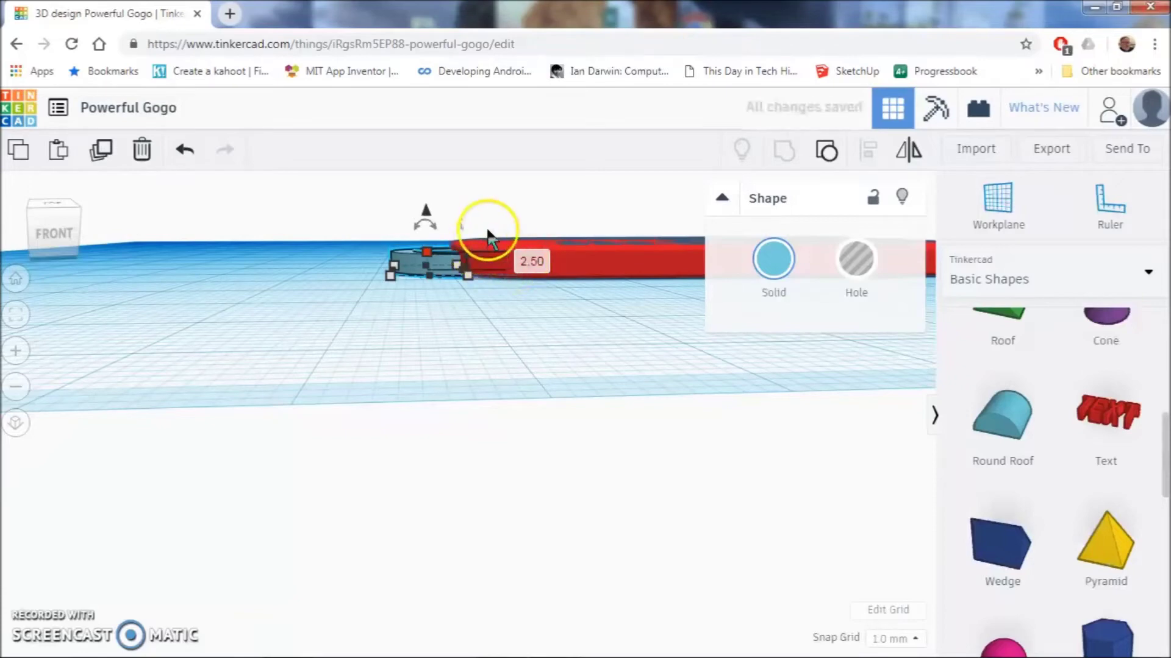
right_drag(472, 251, 562, 370)
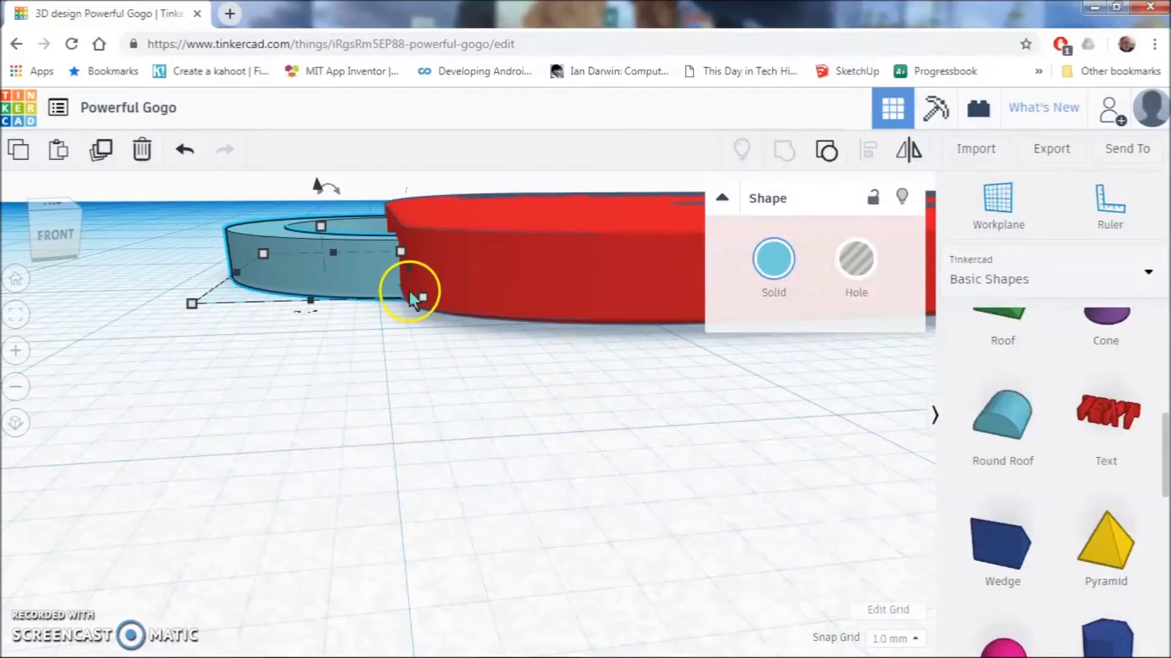
drag(318, 187, 320, 177)
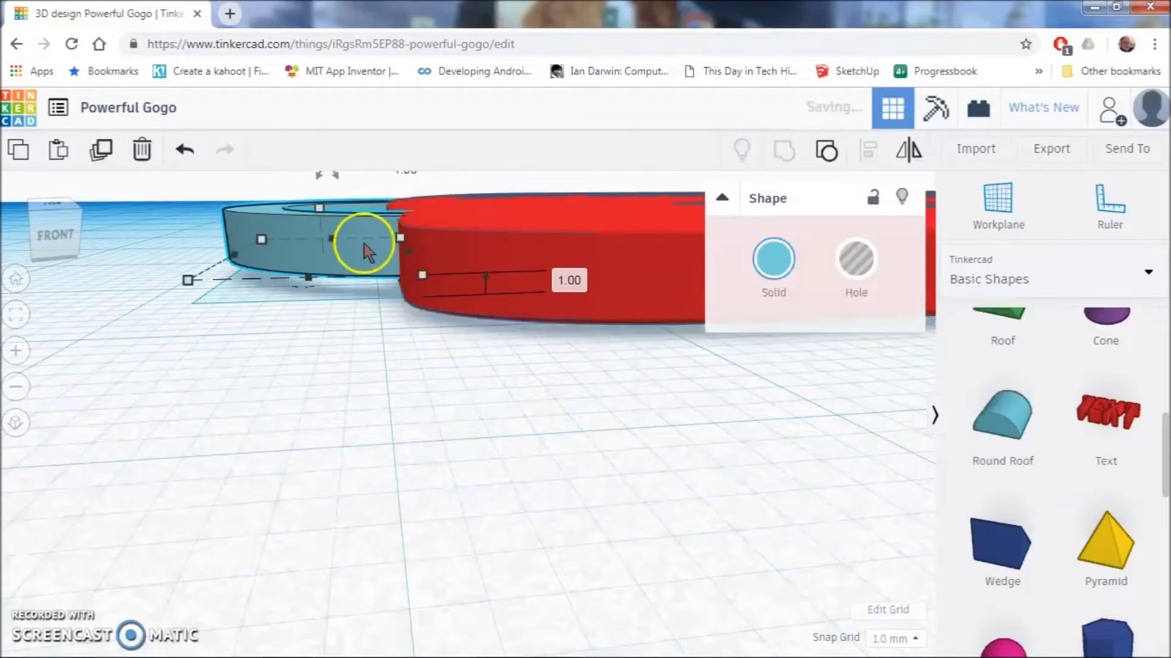
- Slide the arc loop into the red tag's left end and check the overlap from several angles
right_drag(366, 244, 643, 325)
middle_drag(719, 371, 497, 332)
click(511, 404)
drag(511, 404, 531, 437)
right_drag(679, 457, 558, 413)
click(502, 294)
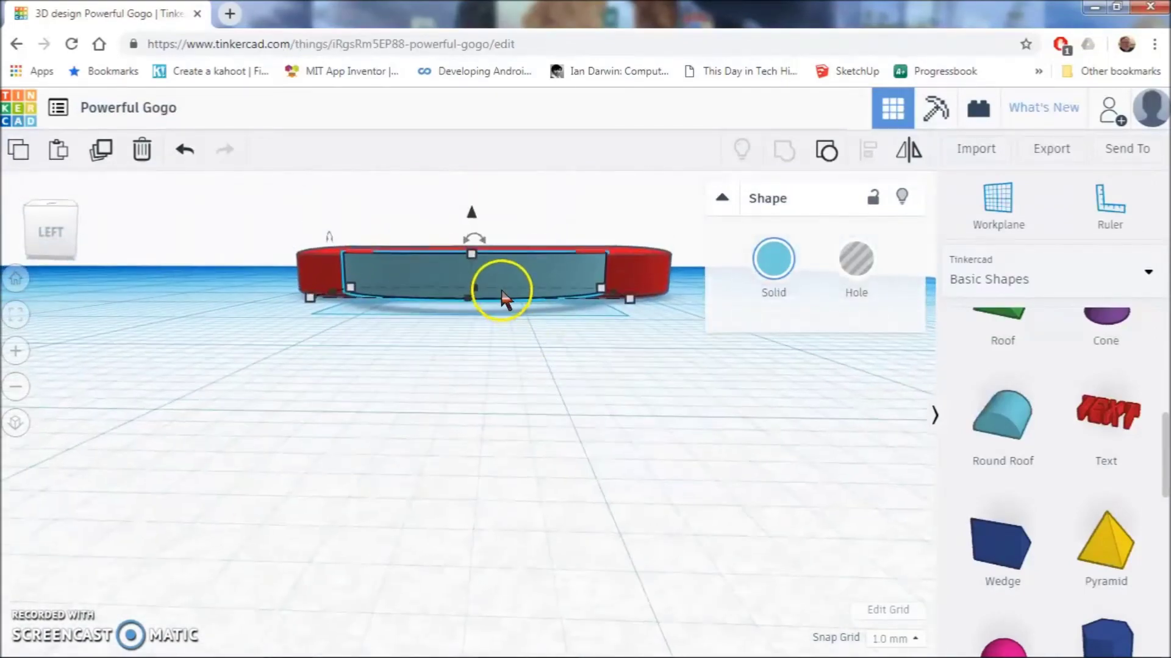
drag(502, 299, 504, 273)
right_drag(504, 273, 535, 396)
scroll(436, 431, up, 5)
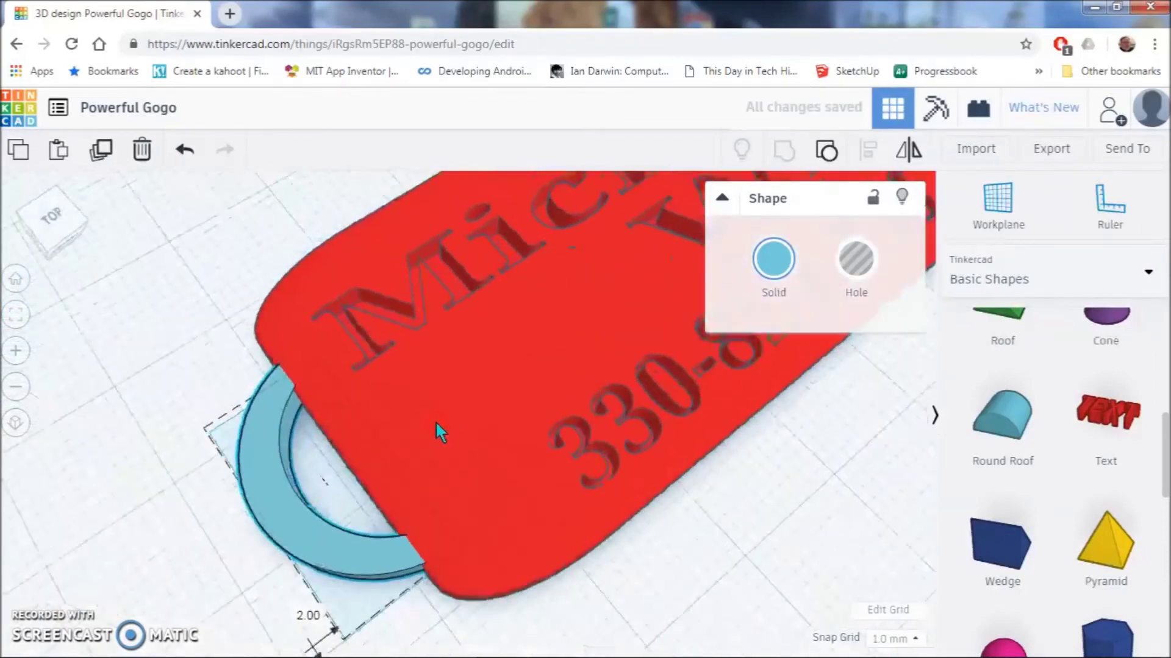
right_drag(396, 379, 339, 416)
scroll(417, 431, down, 2)
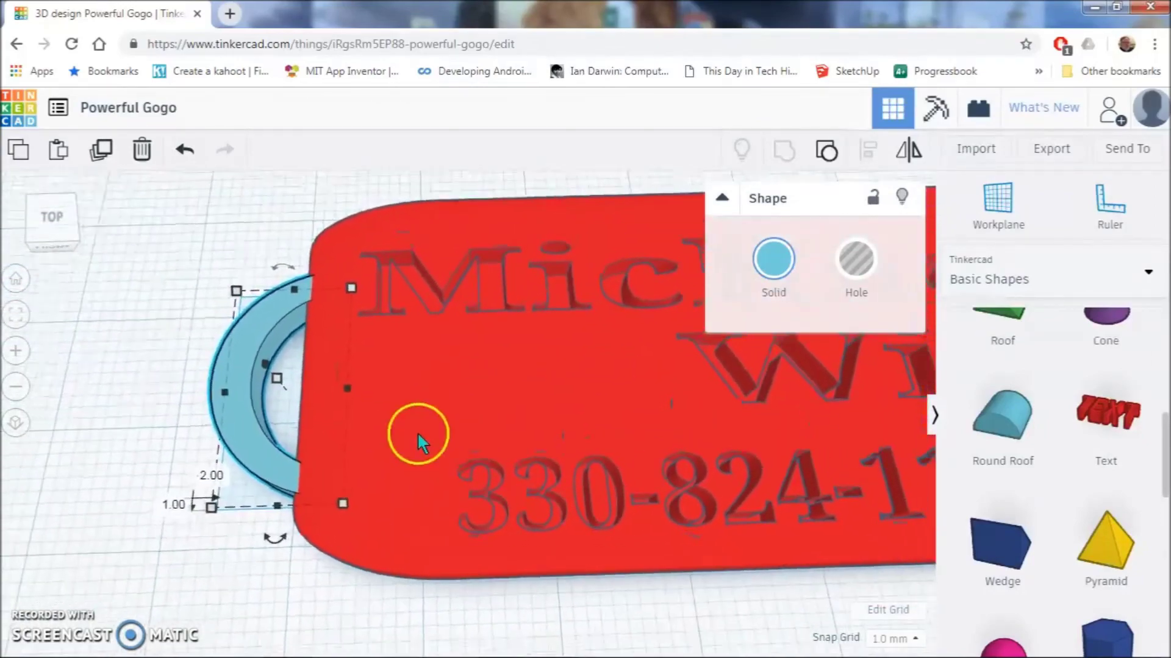
scroll(430, 435, down, 2)
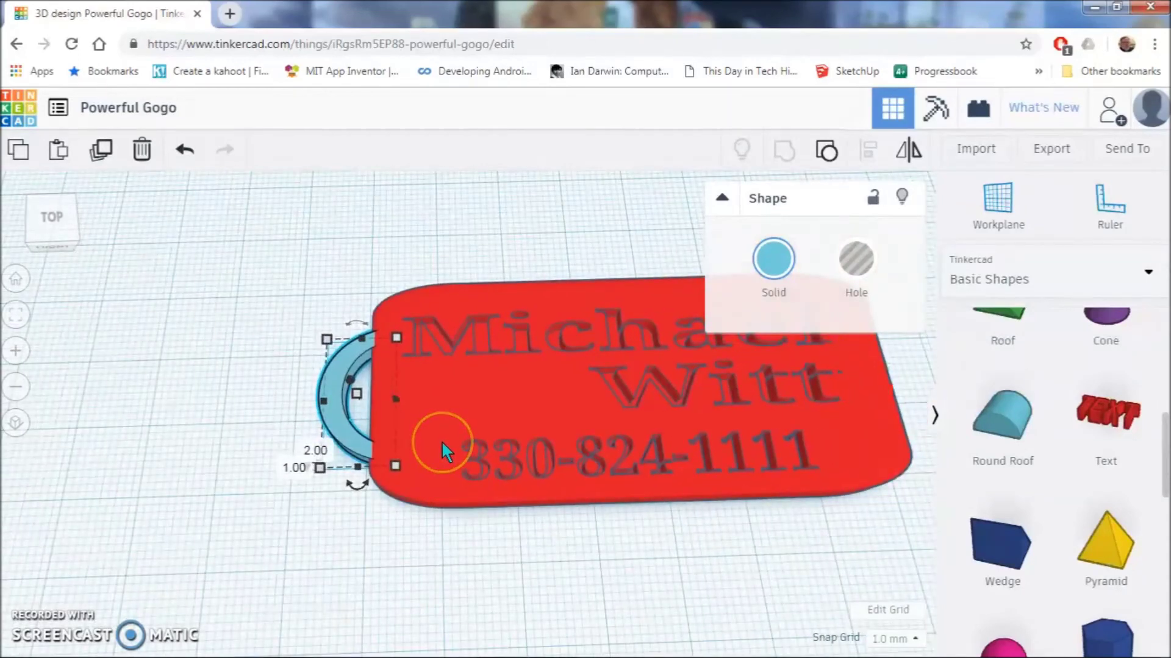
- Group the blue arc loop together with the red tag
click(458, 406)
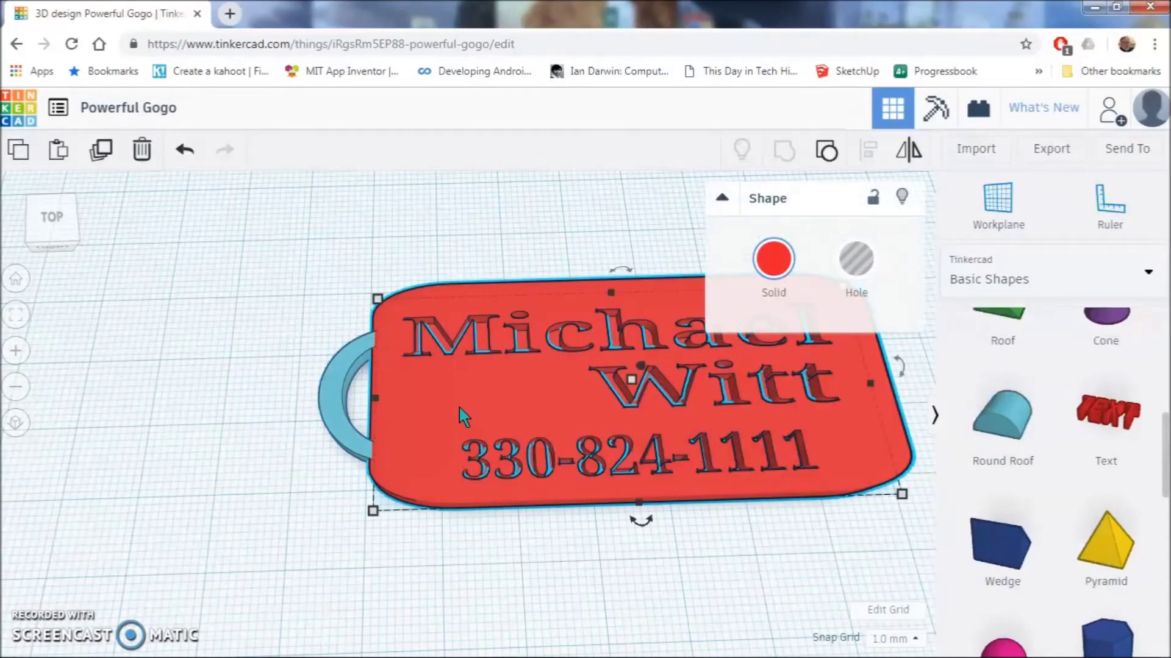
click(459, 406)
click(410, 376)
click(442, 384)
shift+click(334, 378)
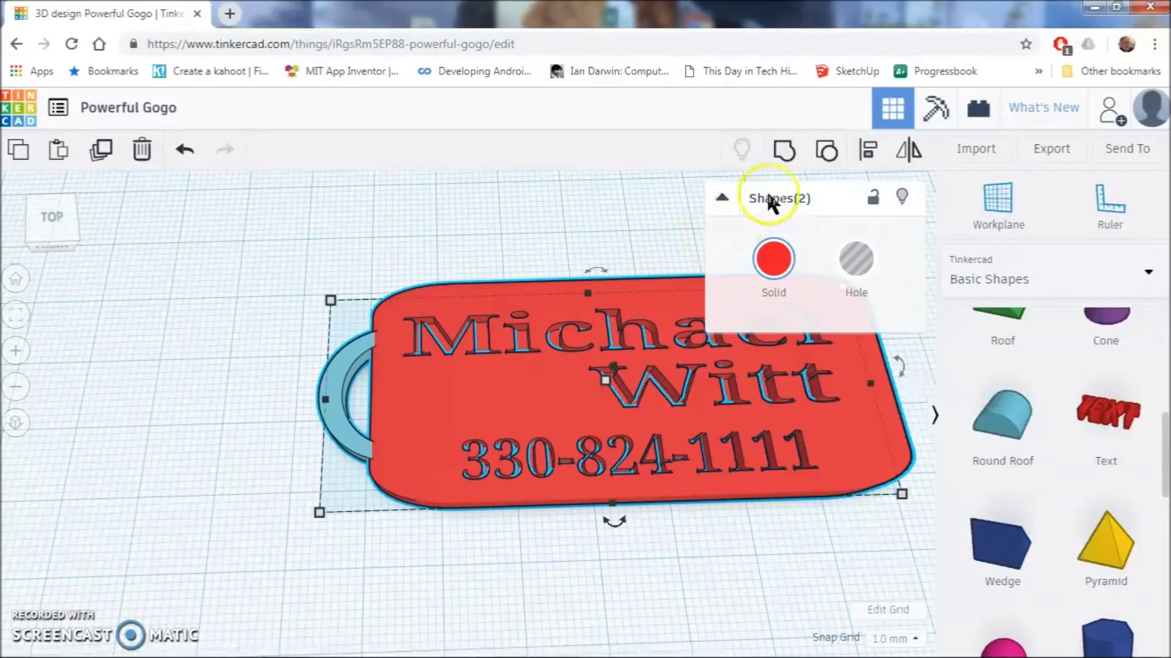
click(785, 153)
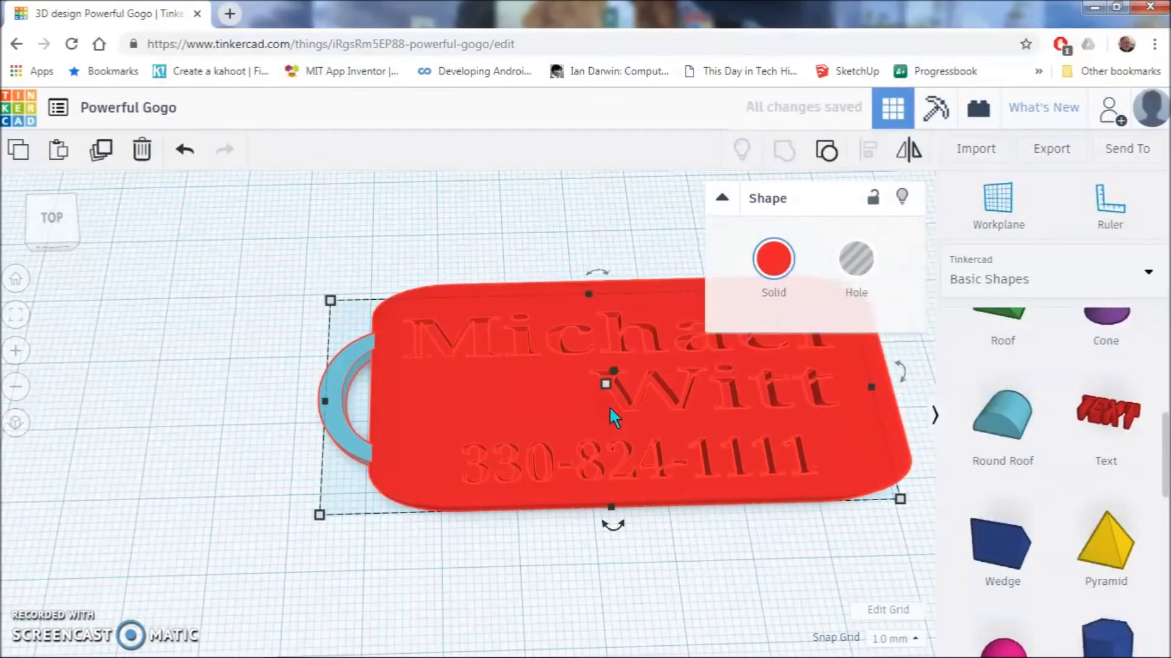
- Drag the grouped keychain further left on the workplane
right_drag(506, 427, 506, 363)
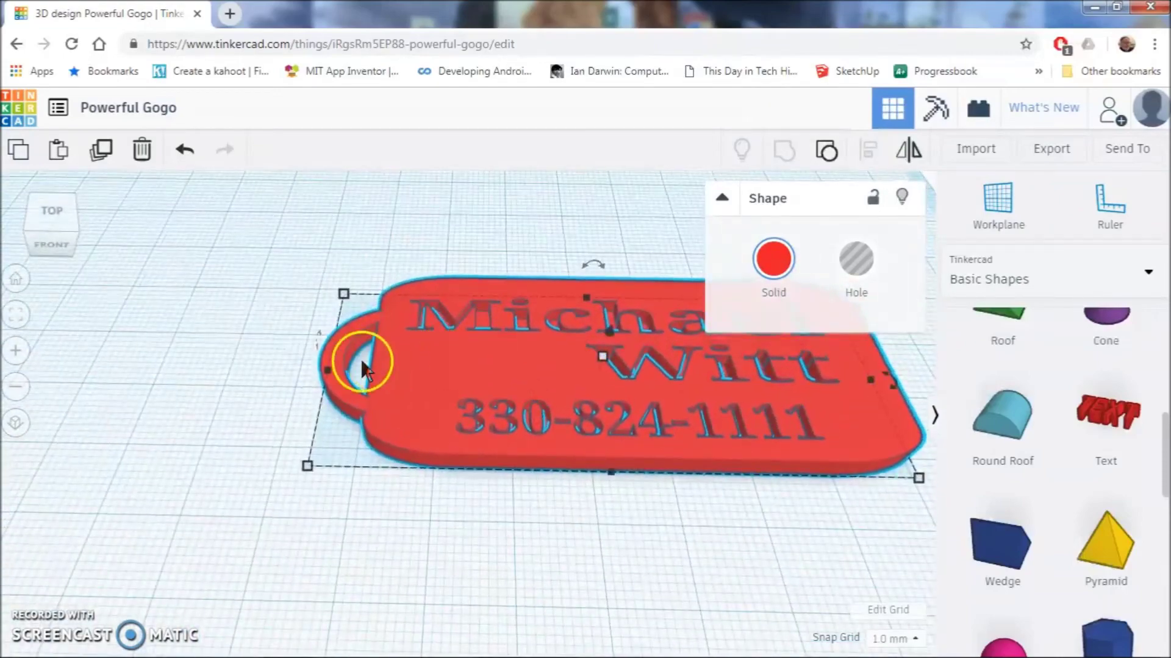
drag(448, 372, 412, 367)
drag(529, 434, 418, 385)
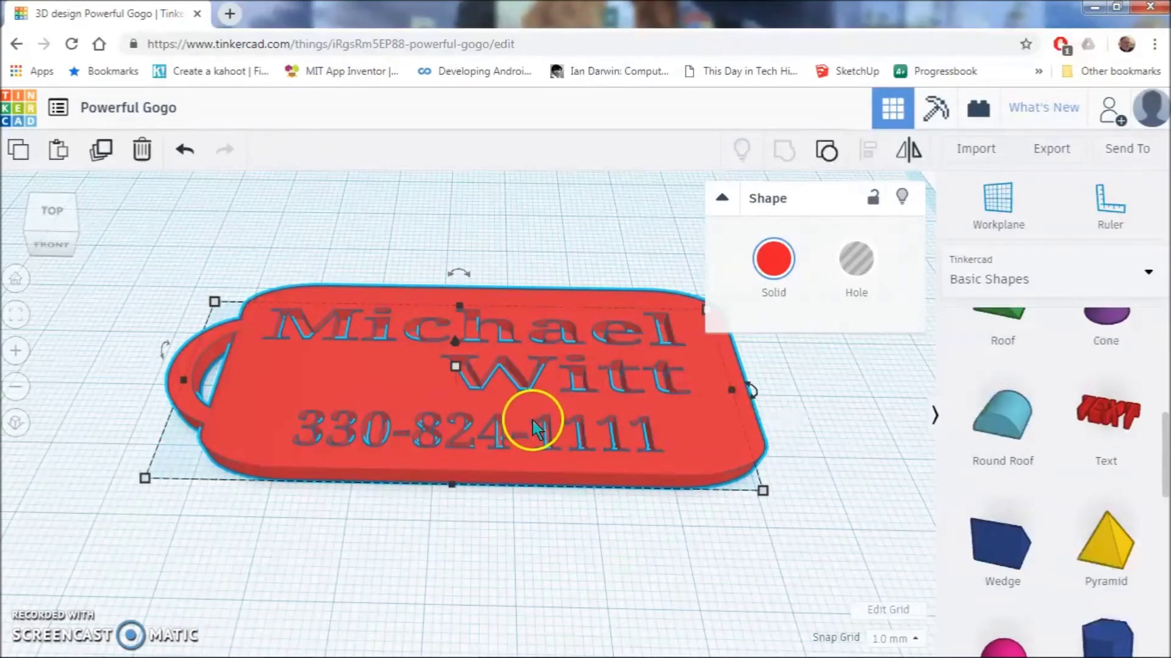
- Export the selected keychain as an .STL file and open the Windows Start menu
click(1061, 158)
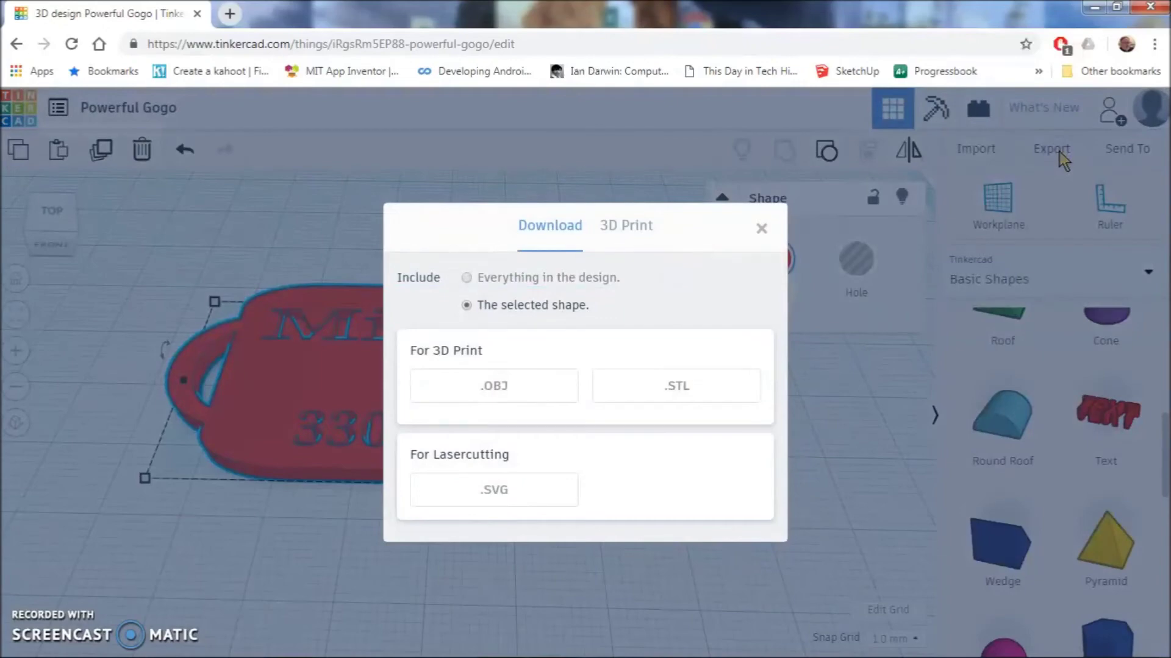
click(666, 399)
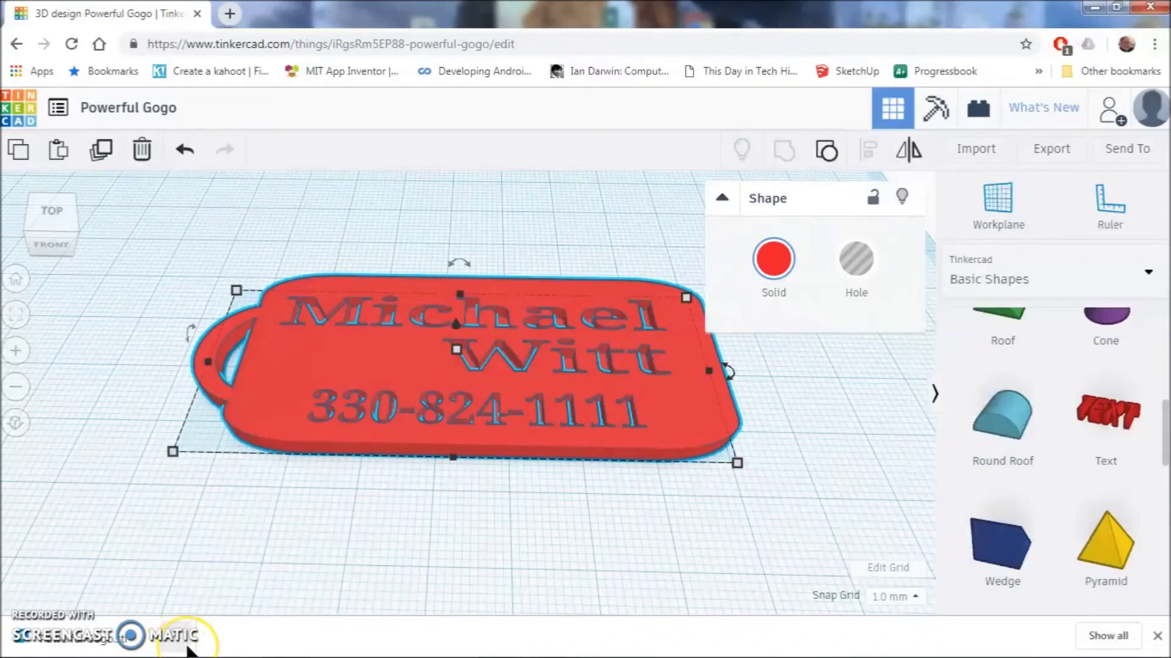
mouse_move(177, 655)
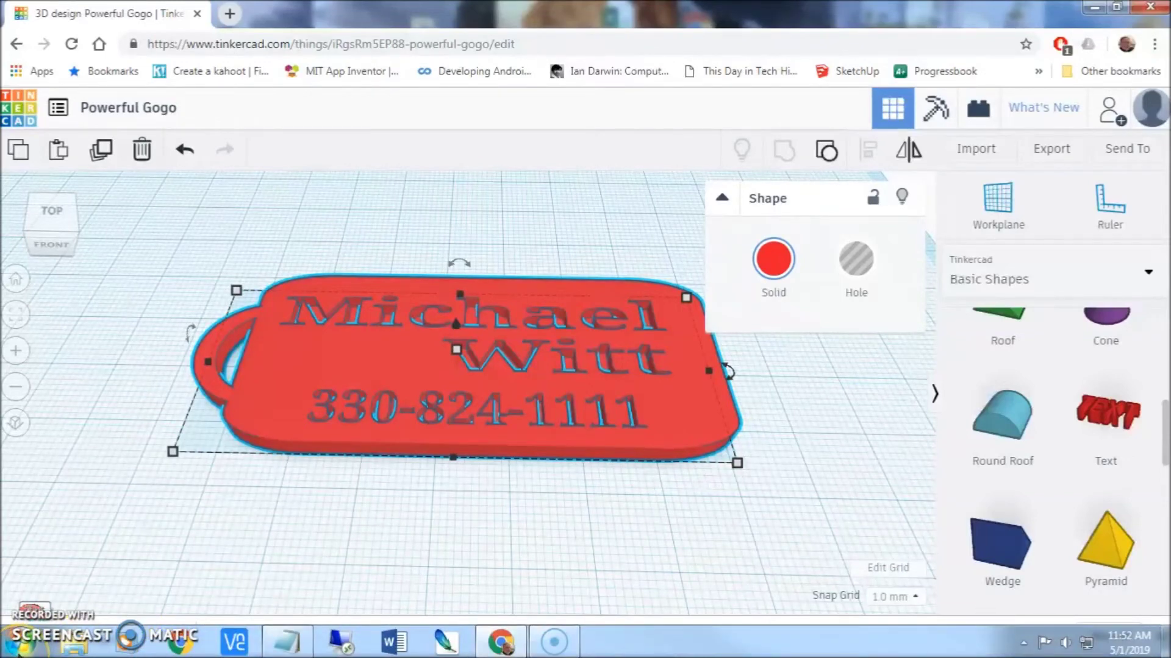
click(21, 652)
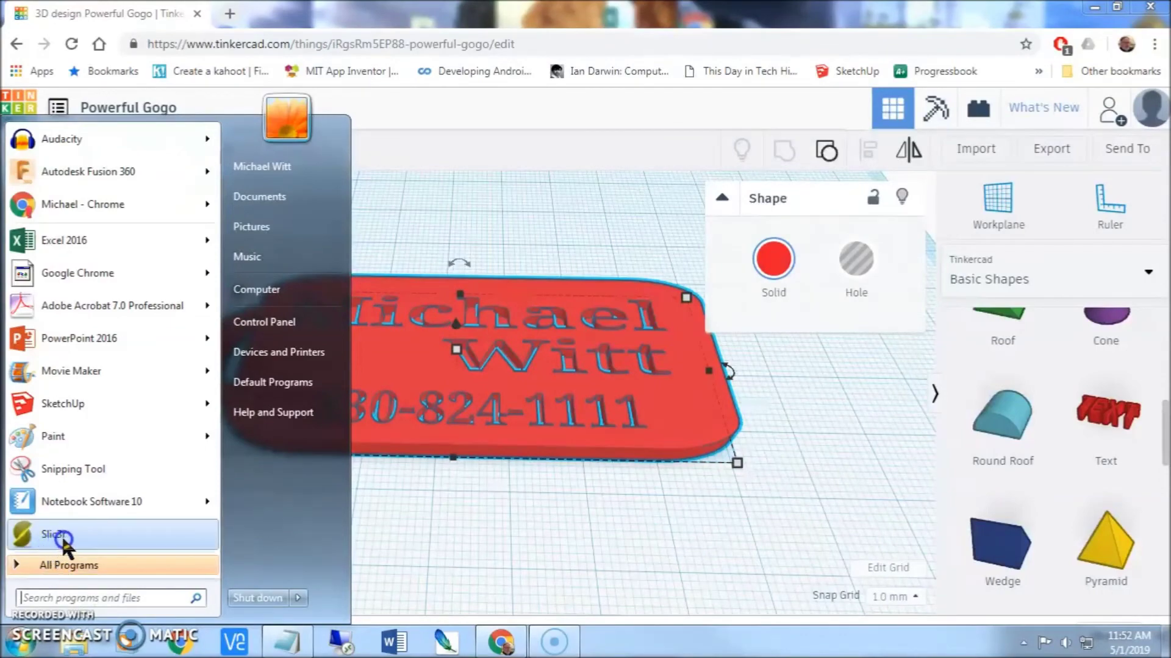
- Launch Slic3r, minimize Chrome, and rotate and zoom the empty build plate view
click(62, 534)
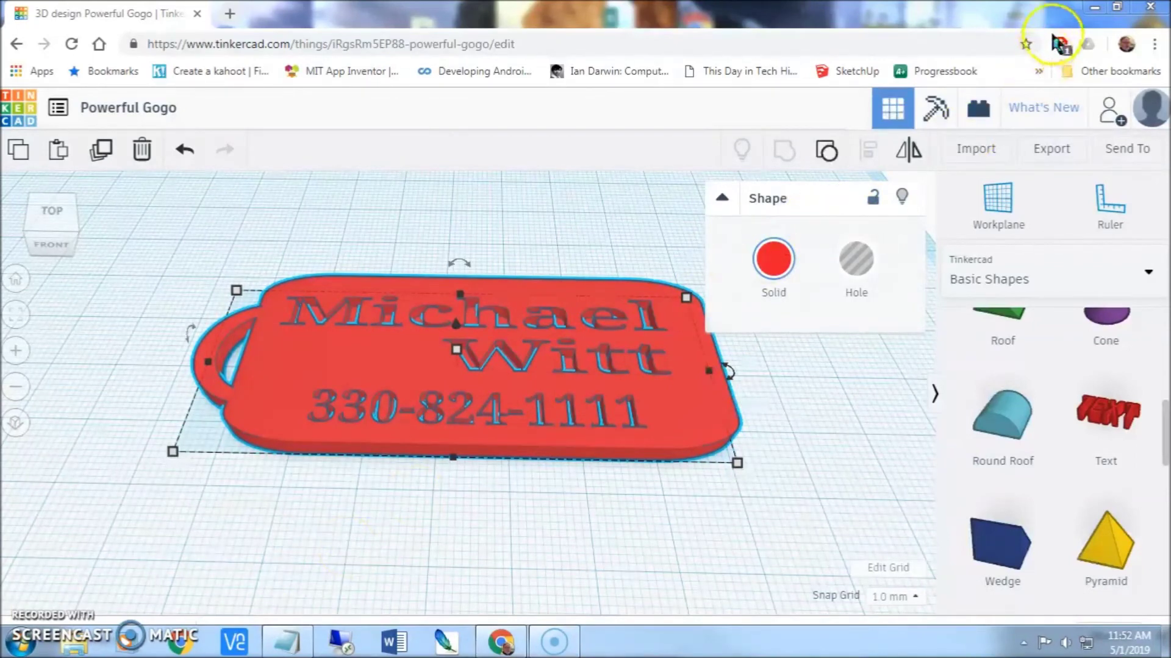
click(1095, 6)
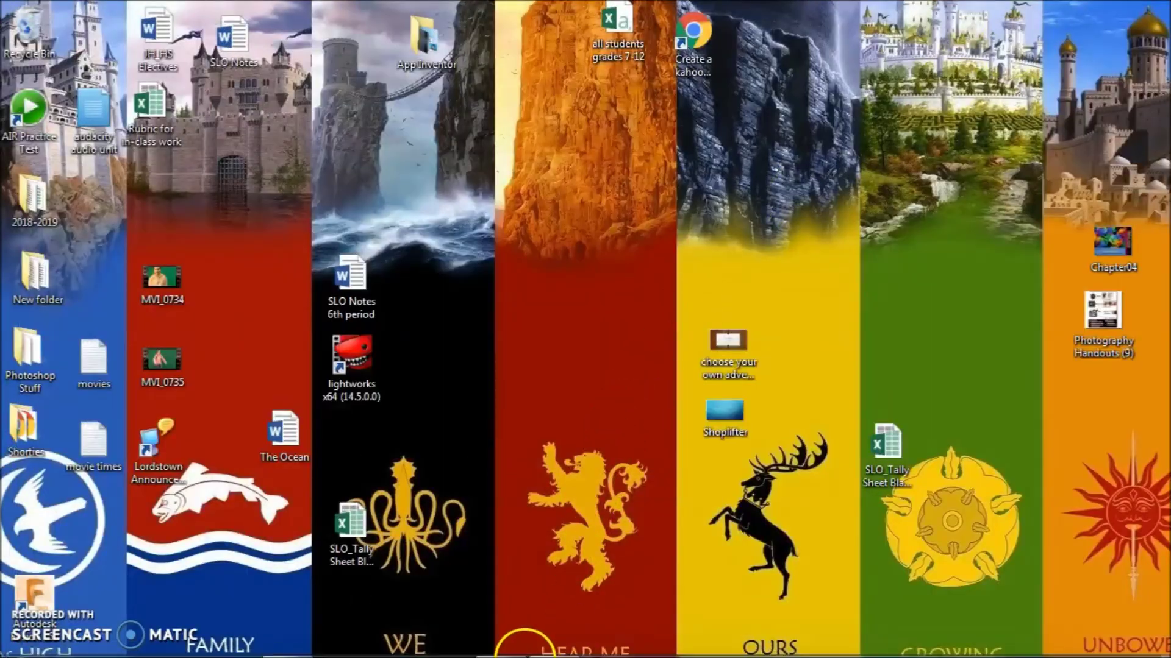
mouse_move(516, 625)
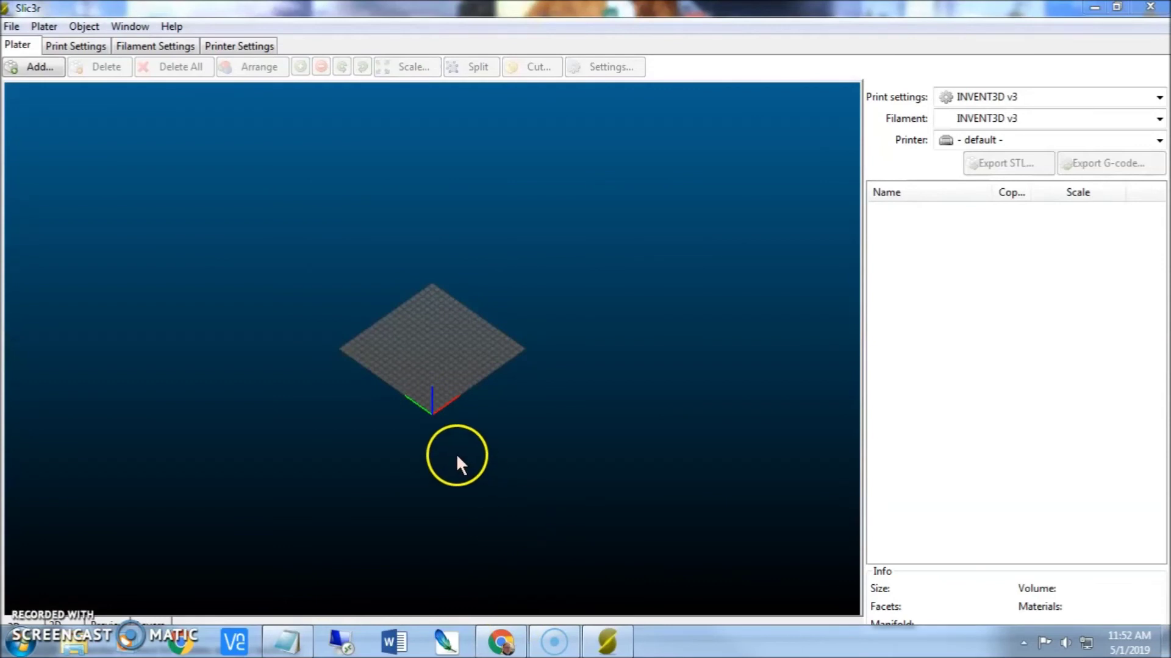
drag(437, 463, 429, 354)
scroll(423, 348, up, 10)
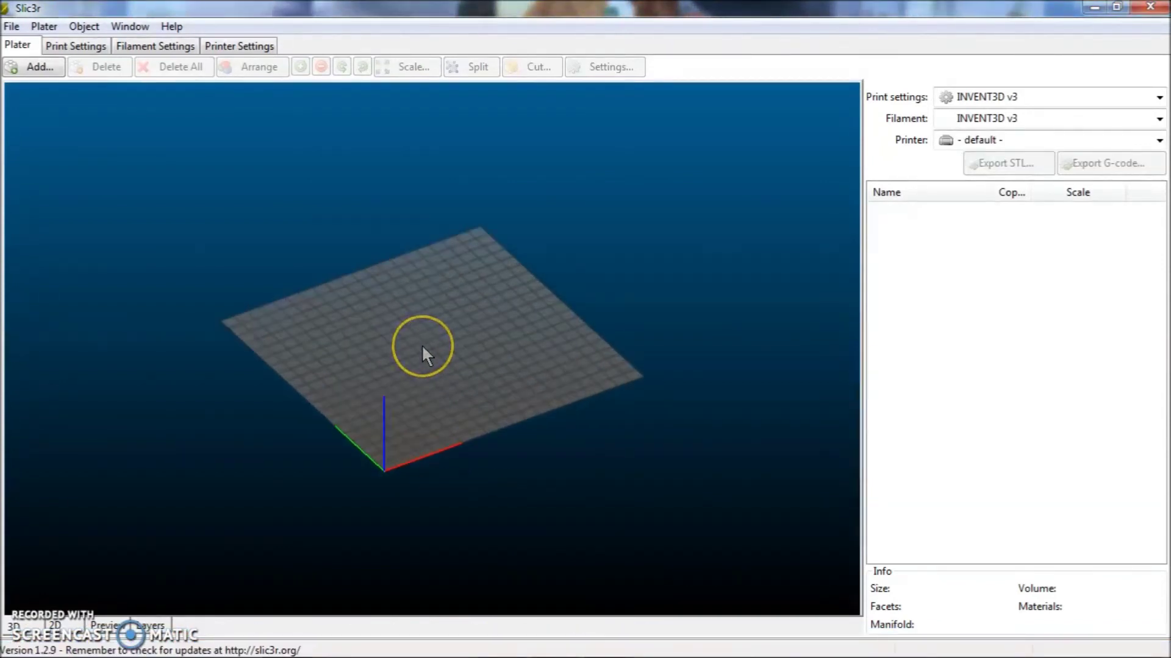
click(41, 68)
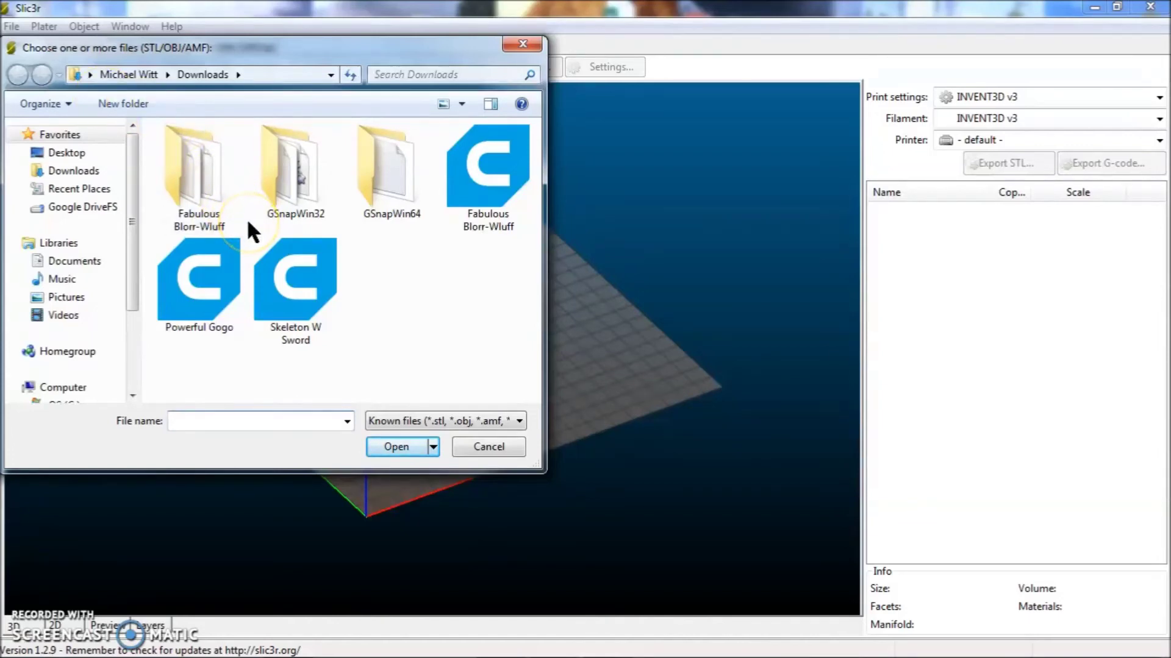
- Select the Powerful Gogo STL in Downloads and load it into Slic3r
mouse_move(341, 652)
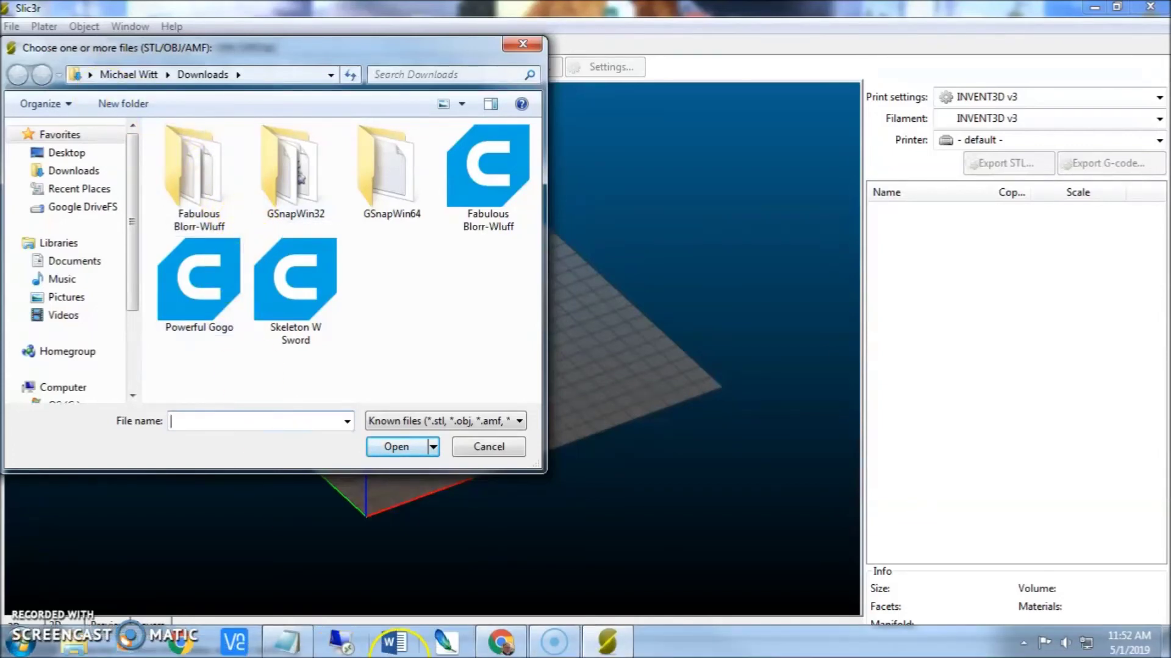
click(501, 641)
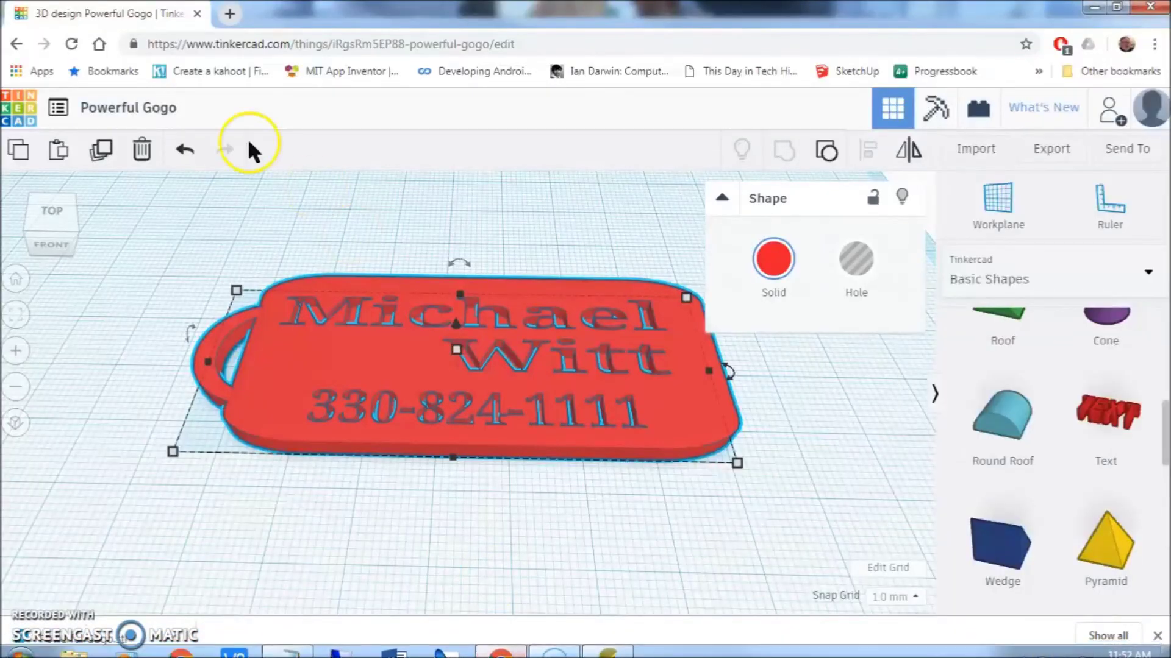
mouse_move(474, 652)
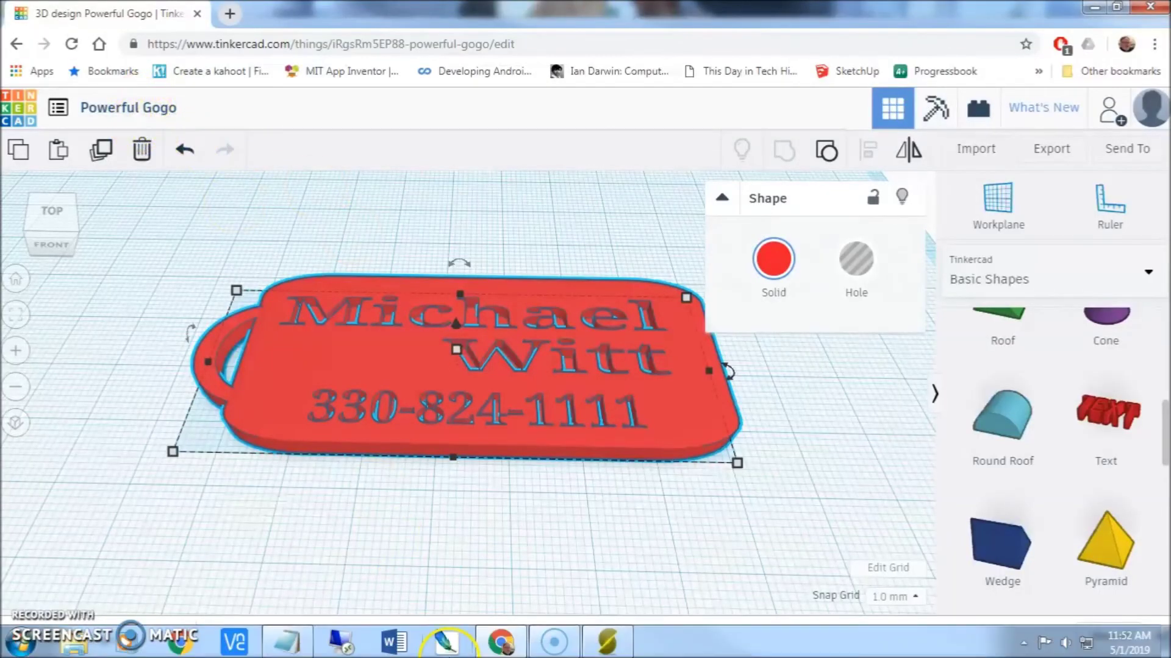
click(608, 643)
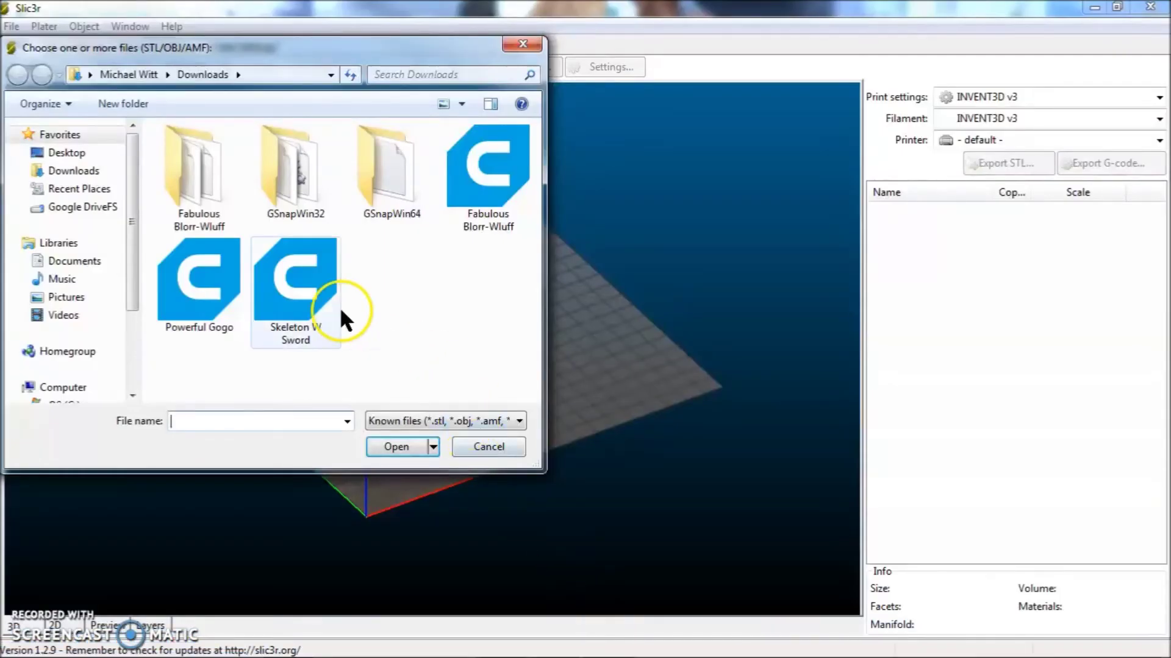
click(208, 285)
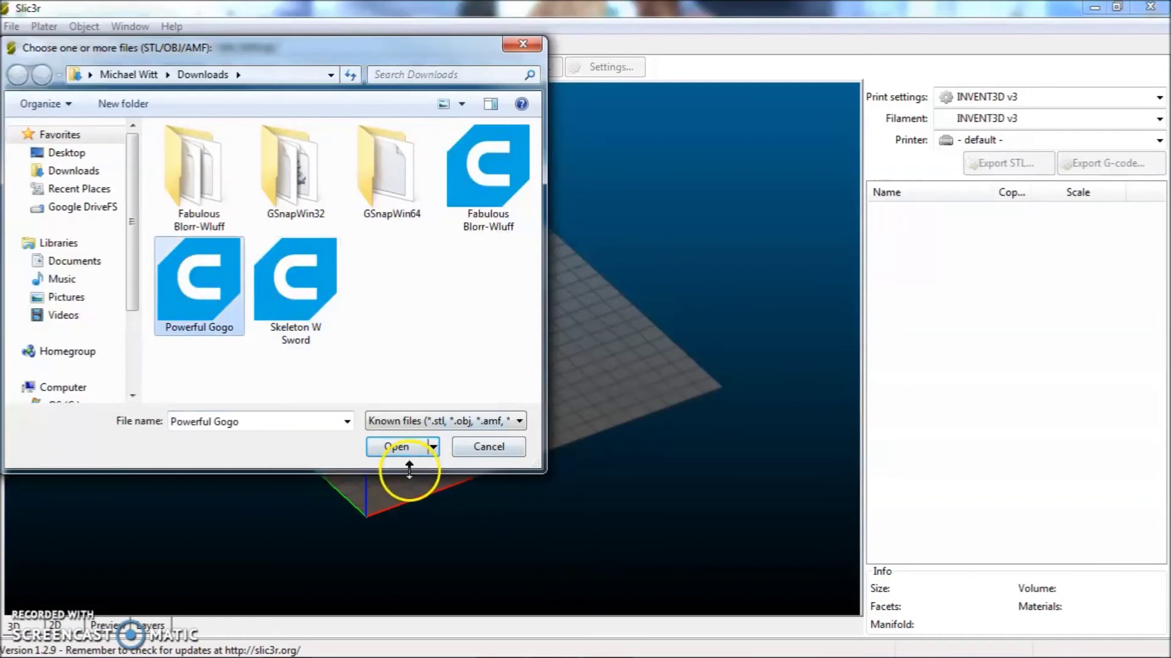
click(408, 445)
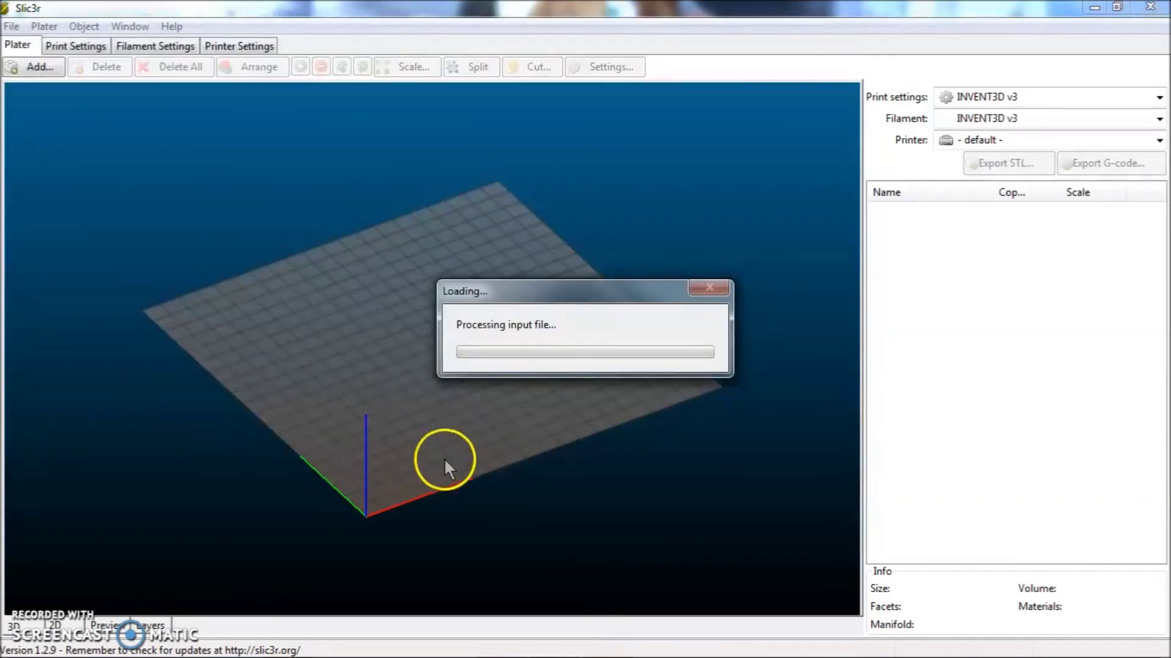
- Zoom, orbit and pan around the Powerful Gogo keychain on Slic3r's build plate while it processes
scroll(487, 427, up, 5)
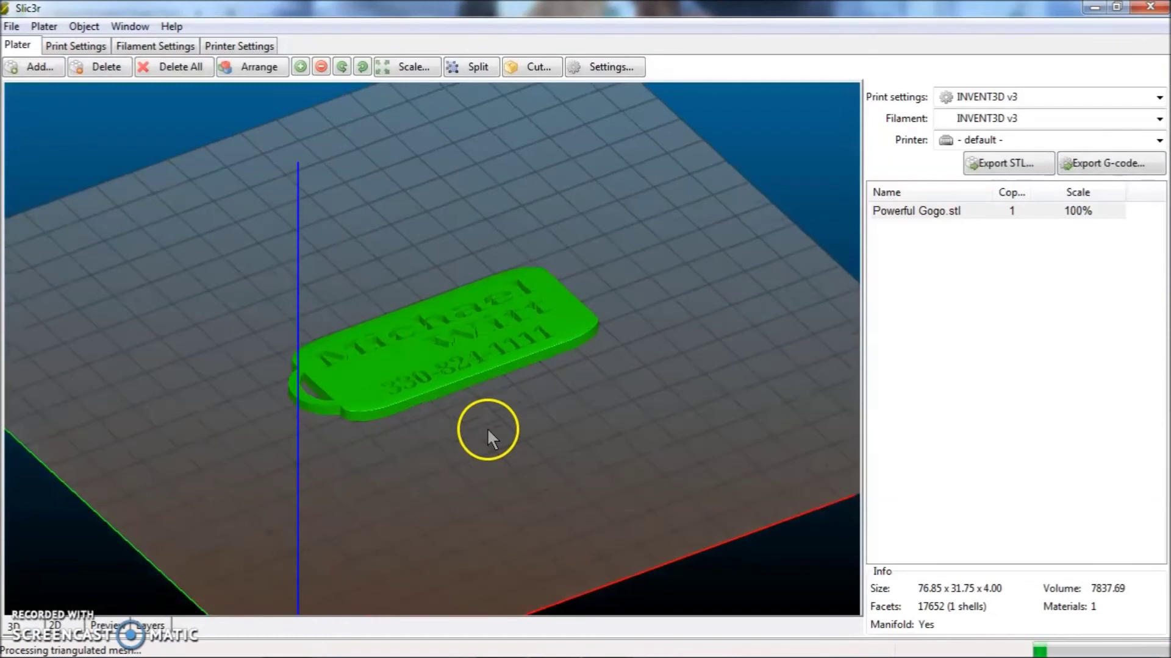
drag(529, 437, 462, 410)
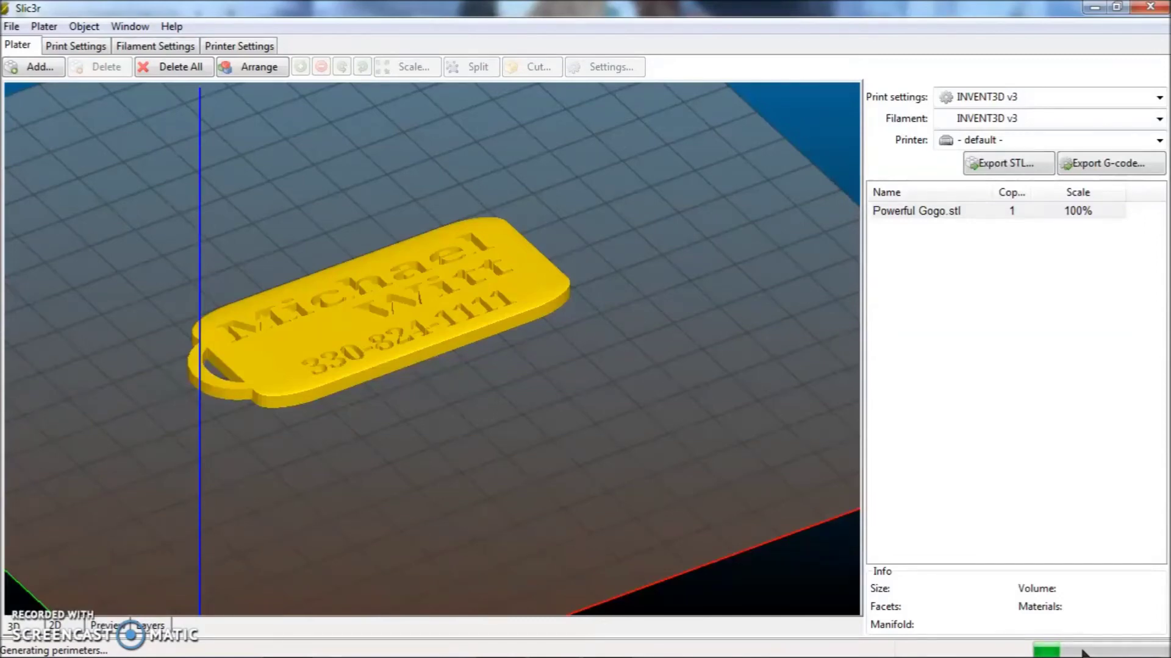
mouse_move(1082, 653)
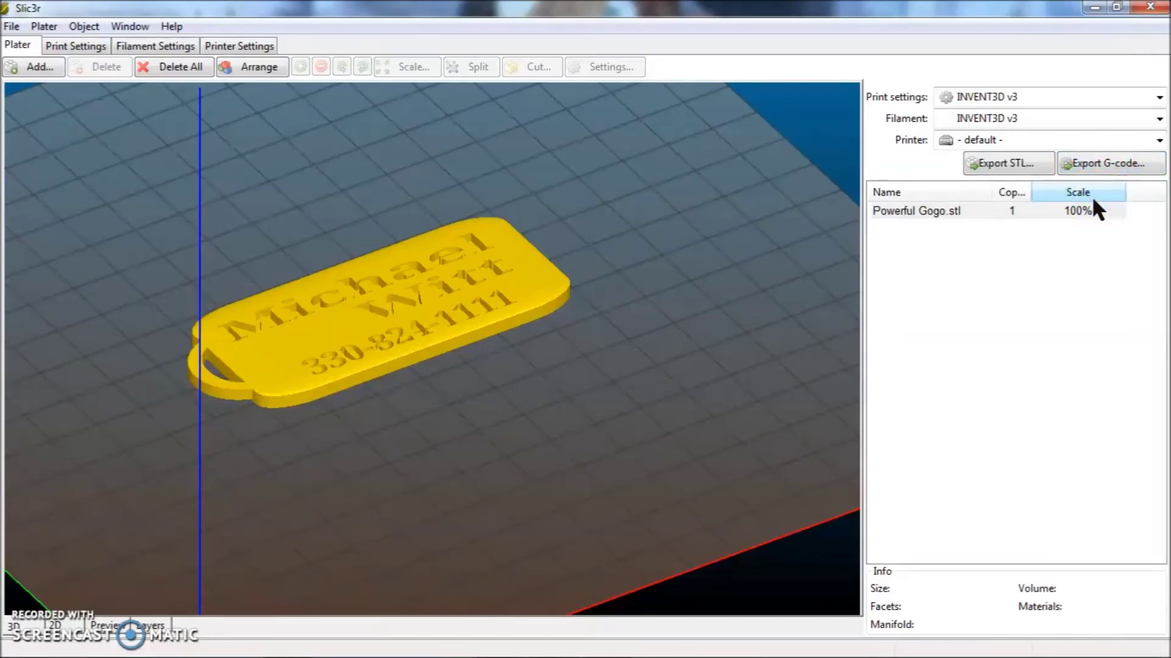
click(1055, 272)
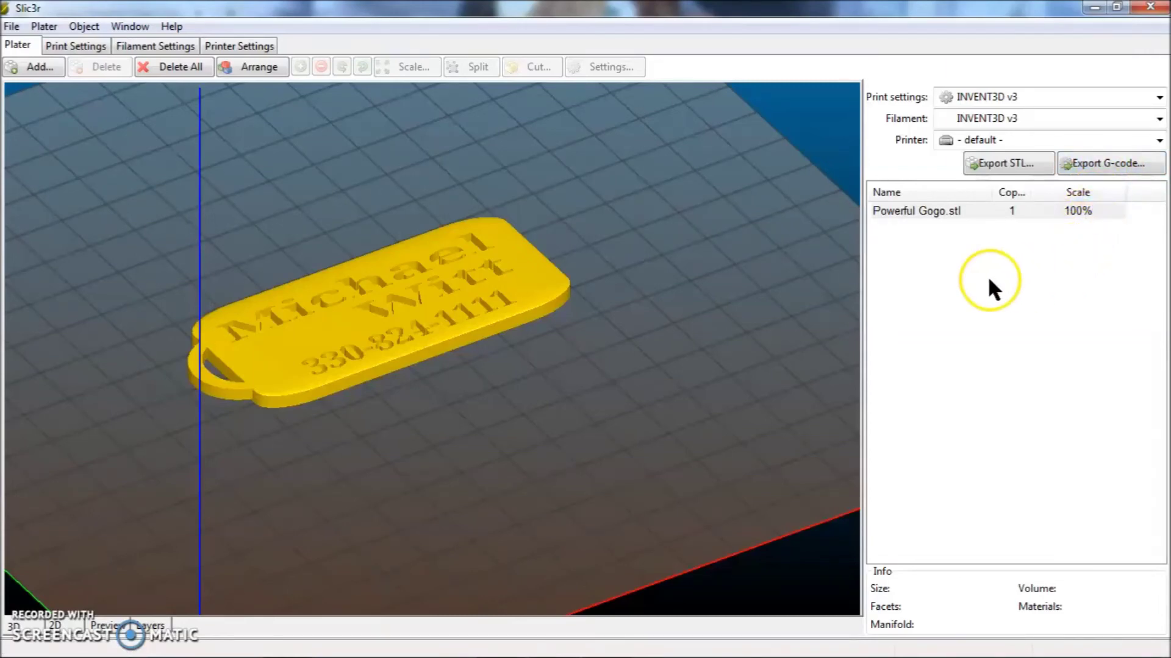
right_drag(636, 316, 649, 415)
drag(649, 415, 613, 418)
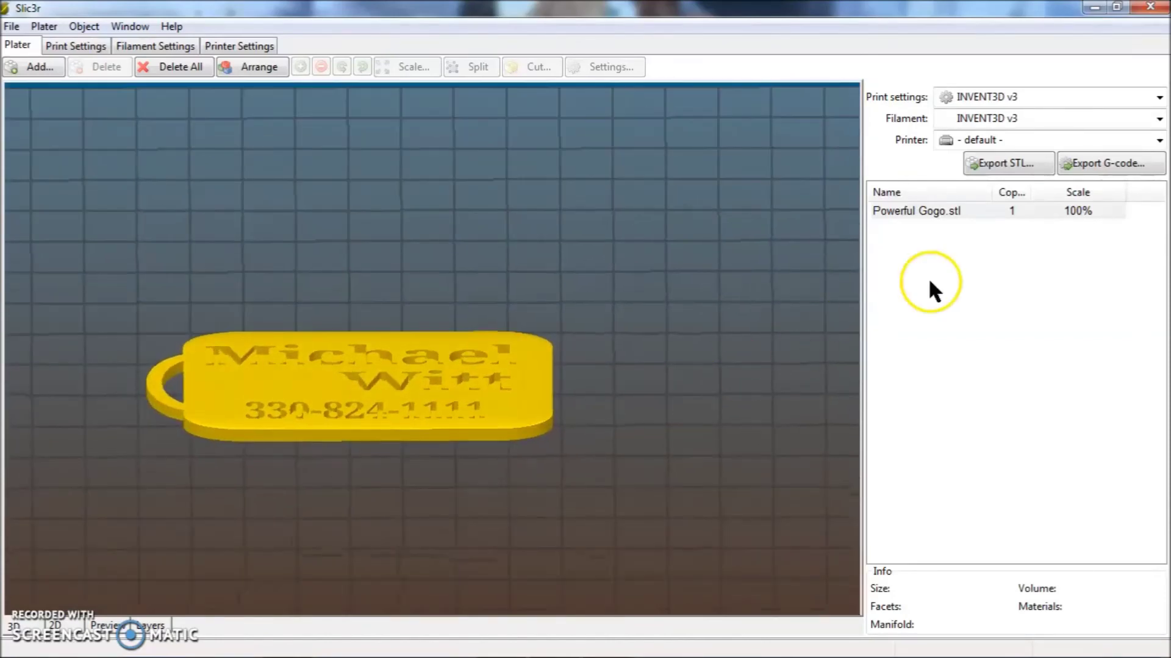
- Save the sliced keychain's G-code as 'Powerful Gogo' in the Downloads folder
click(1111, 170)
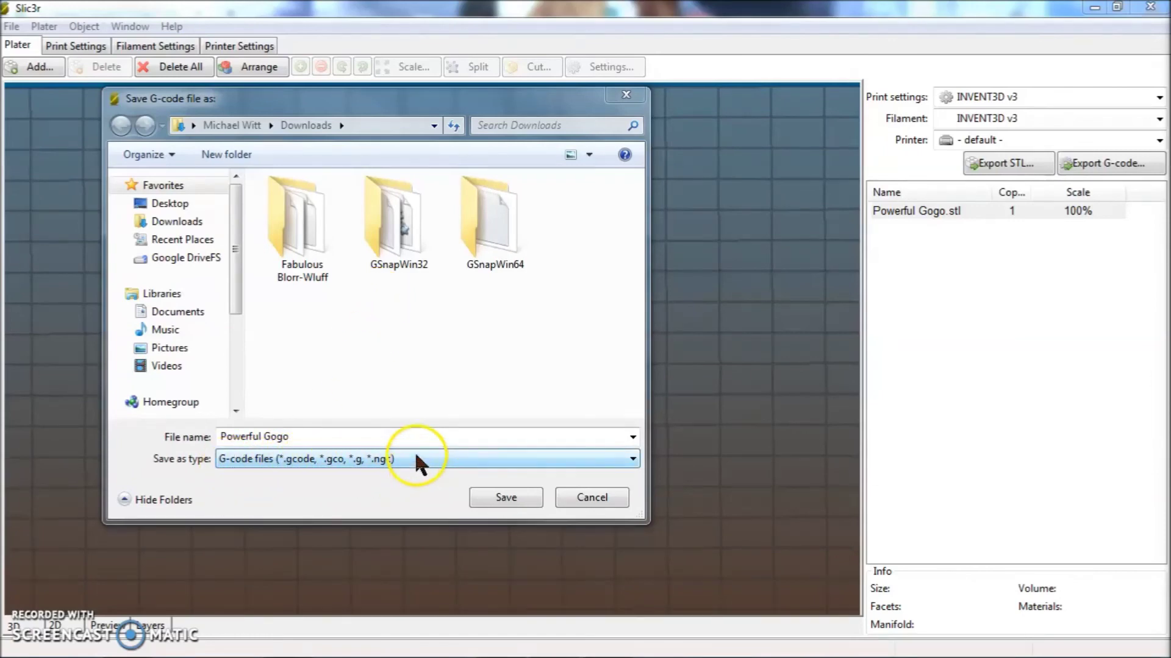
click(514, 498)
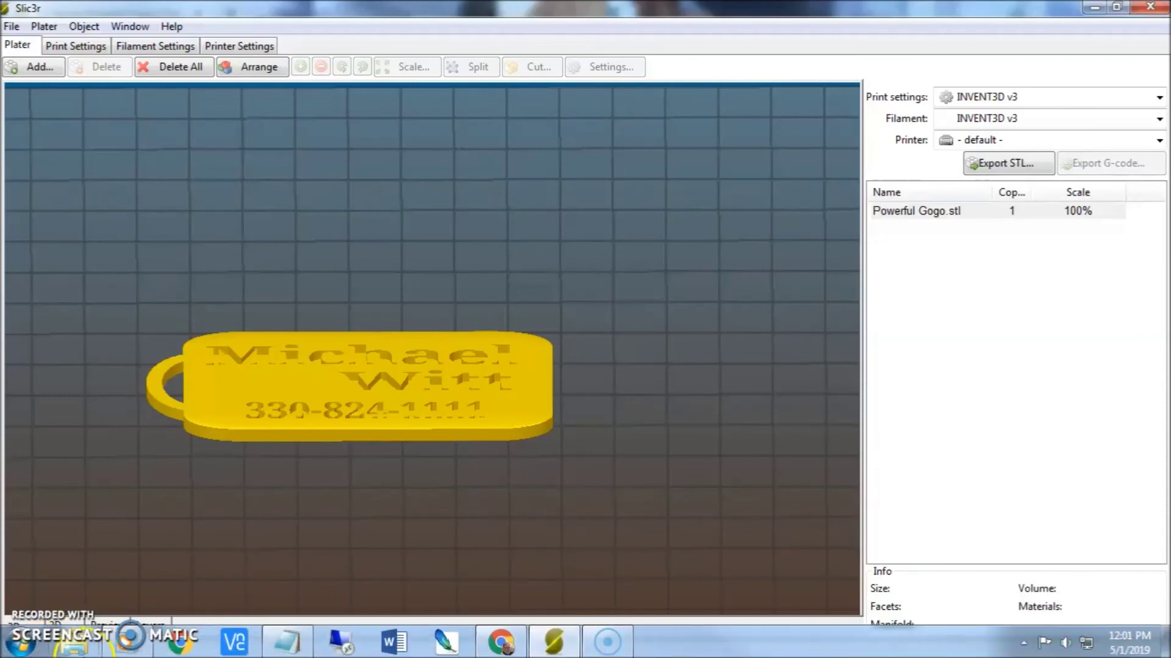
click(318, 562)
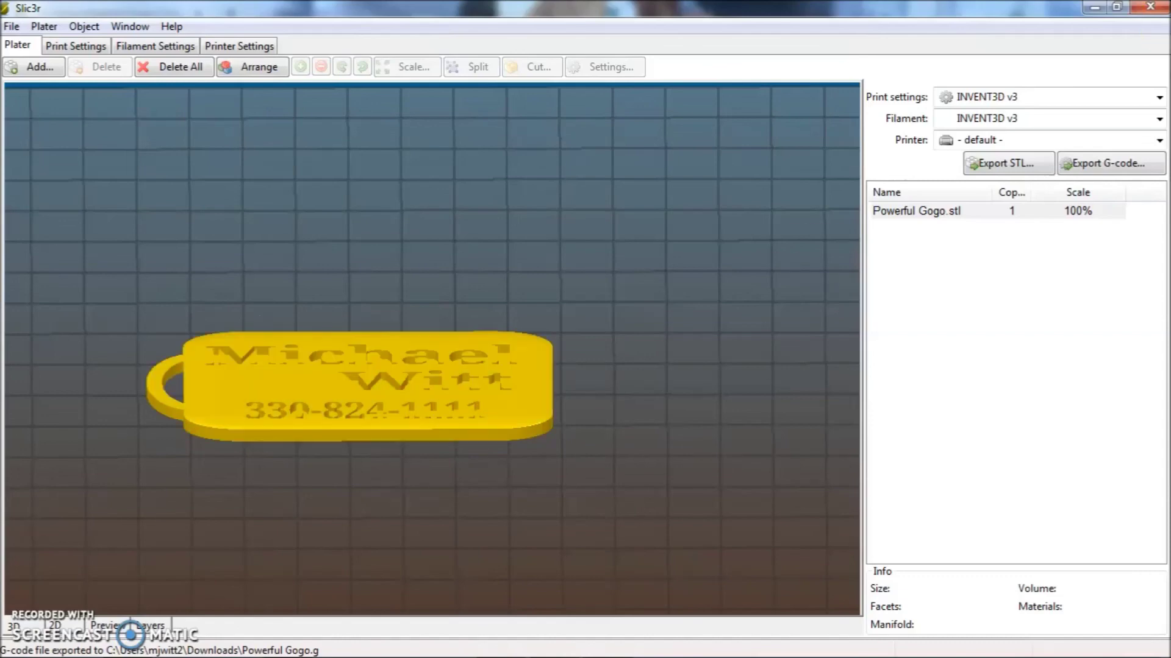
- Minimize Slic3r and Chrome and bring up a File Explorer window
click(1094, 7)
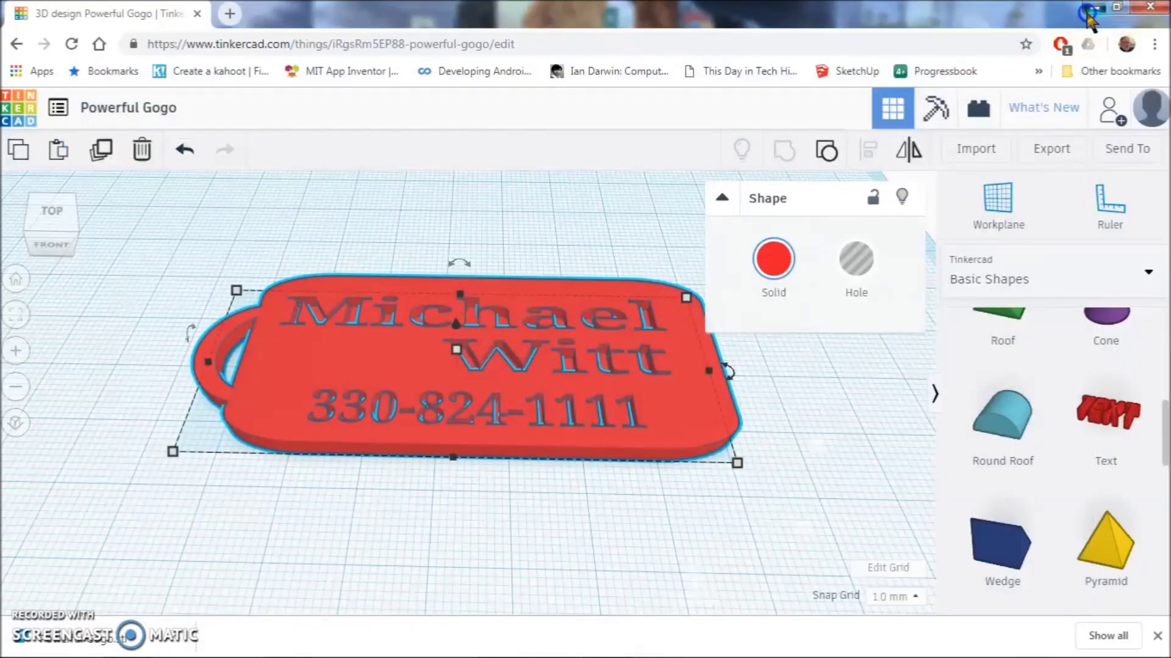
click(1095, 7)
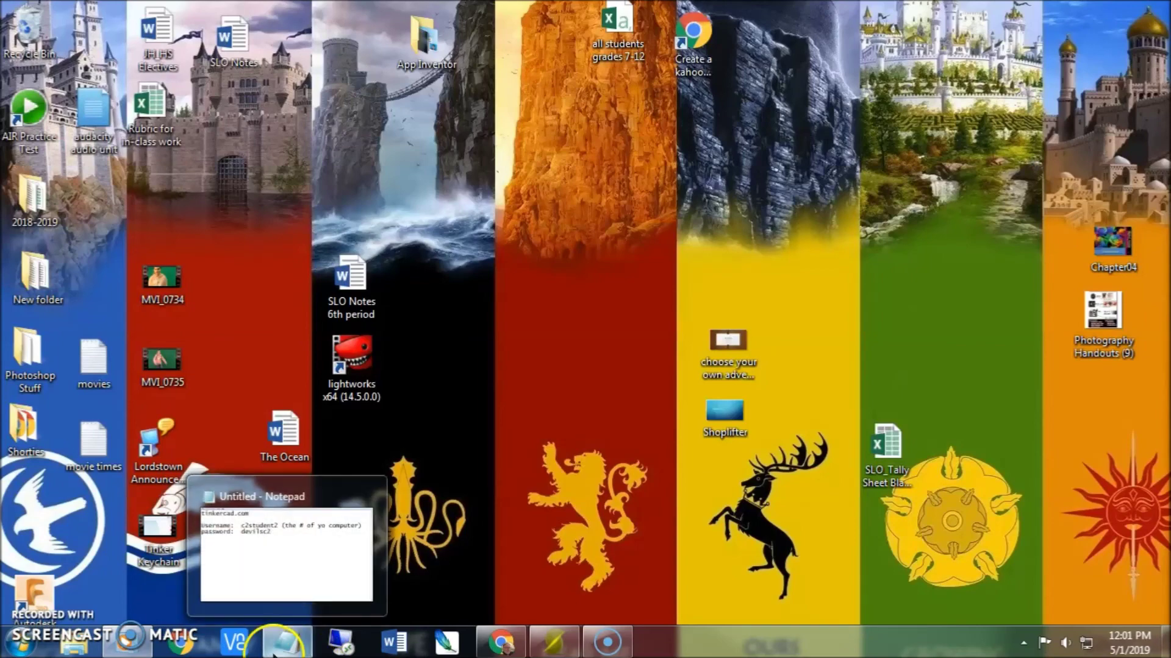
click(85, 650)
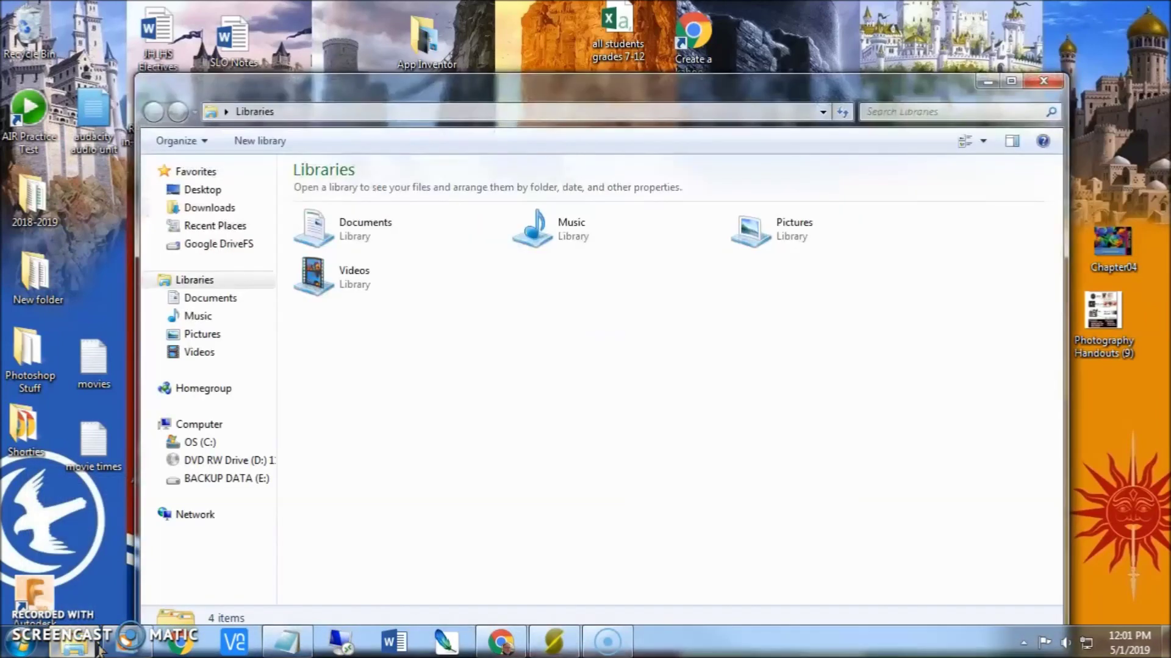
- Confirm Downloads lists the Powerful Gogo G-code and STL files, then minimize Explorer
click(211, 208)
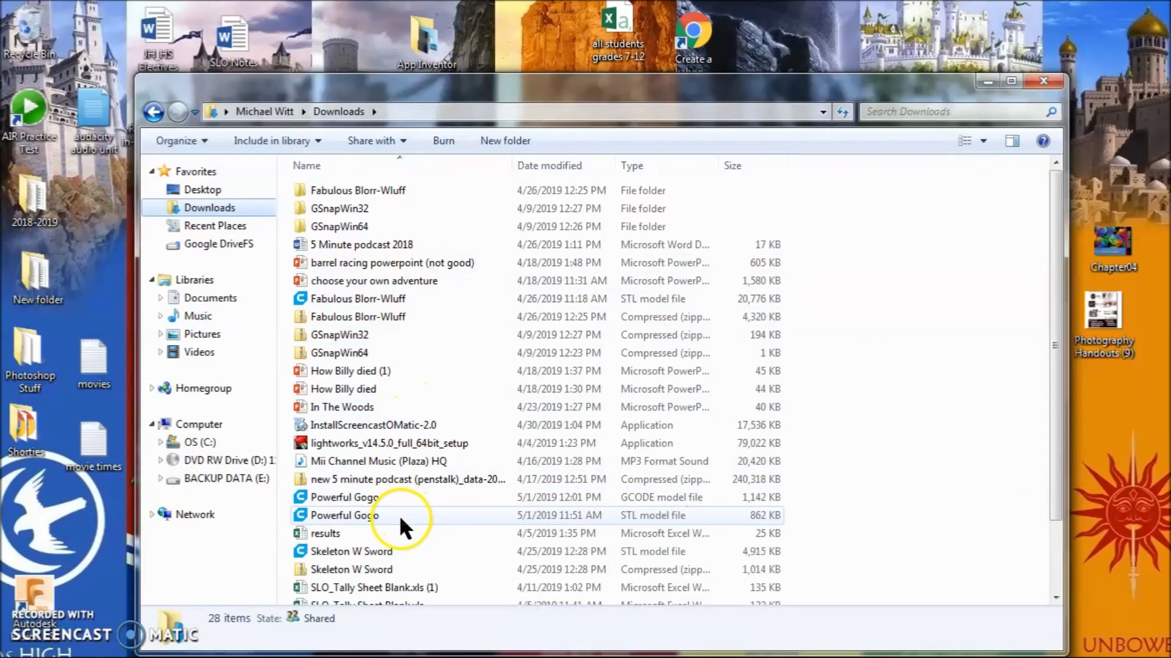
click(391, 426)
scroll(386, 422, down, 2)
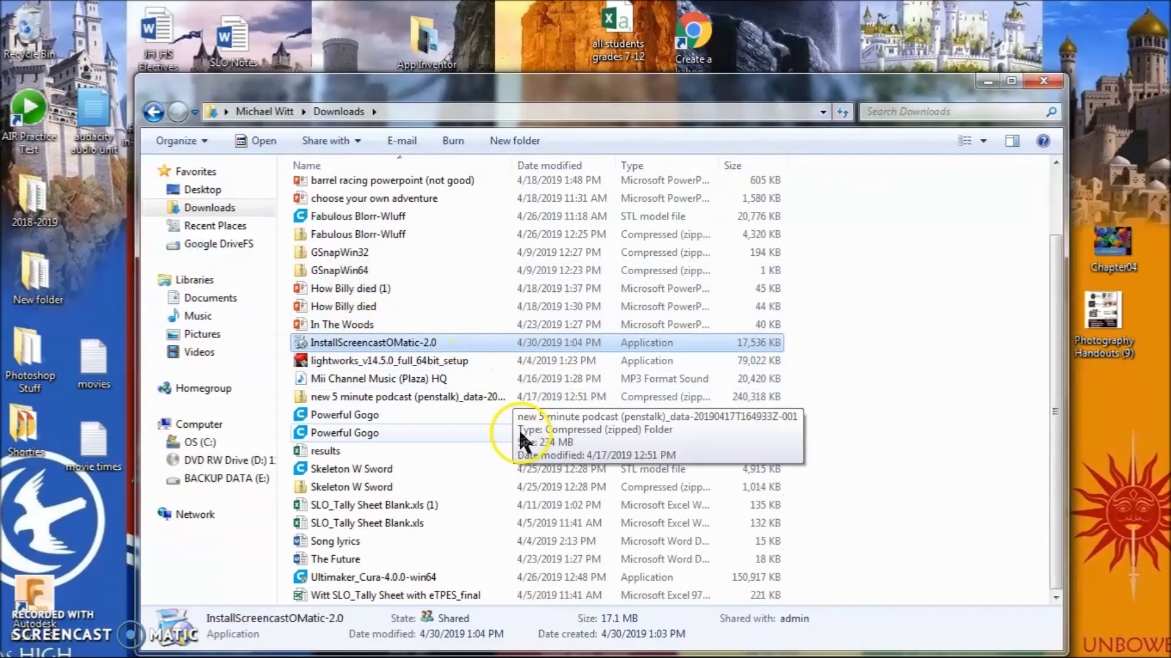
click(989, 83)
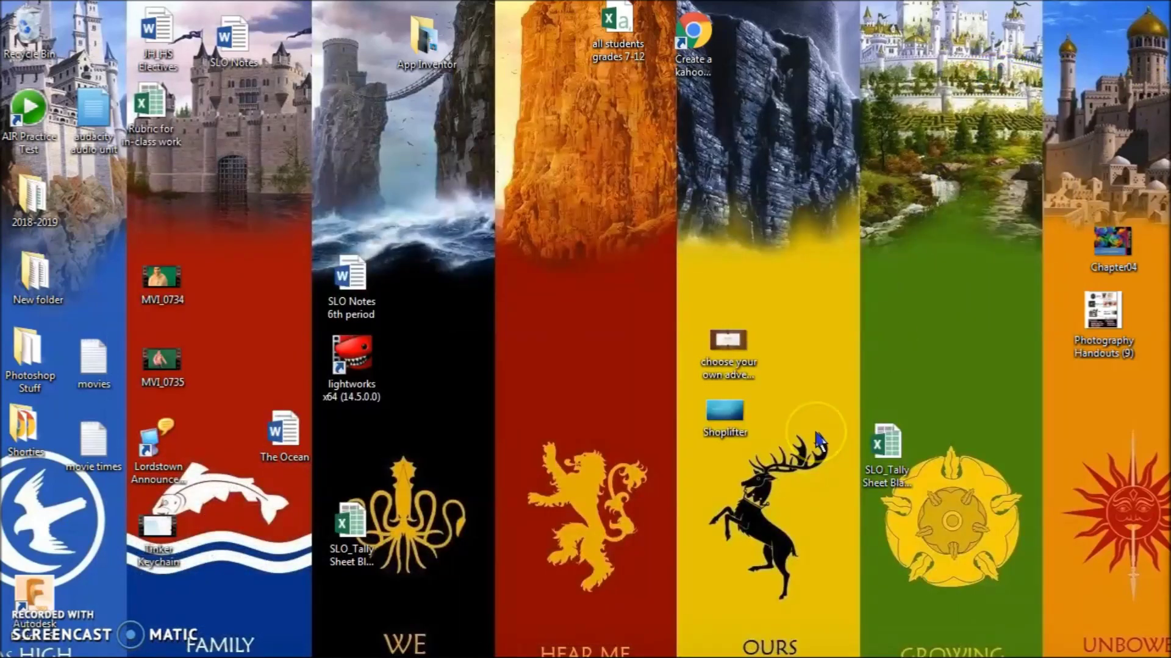